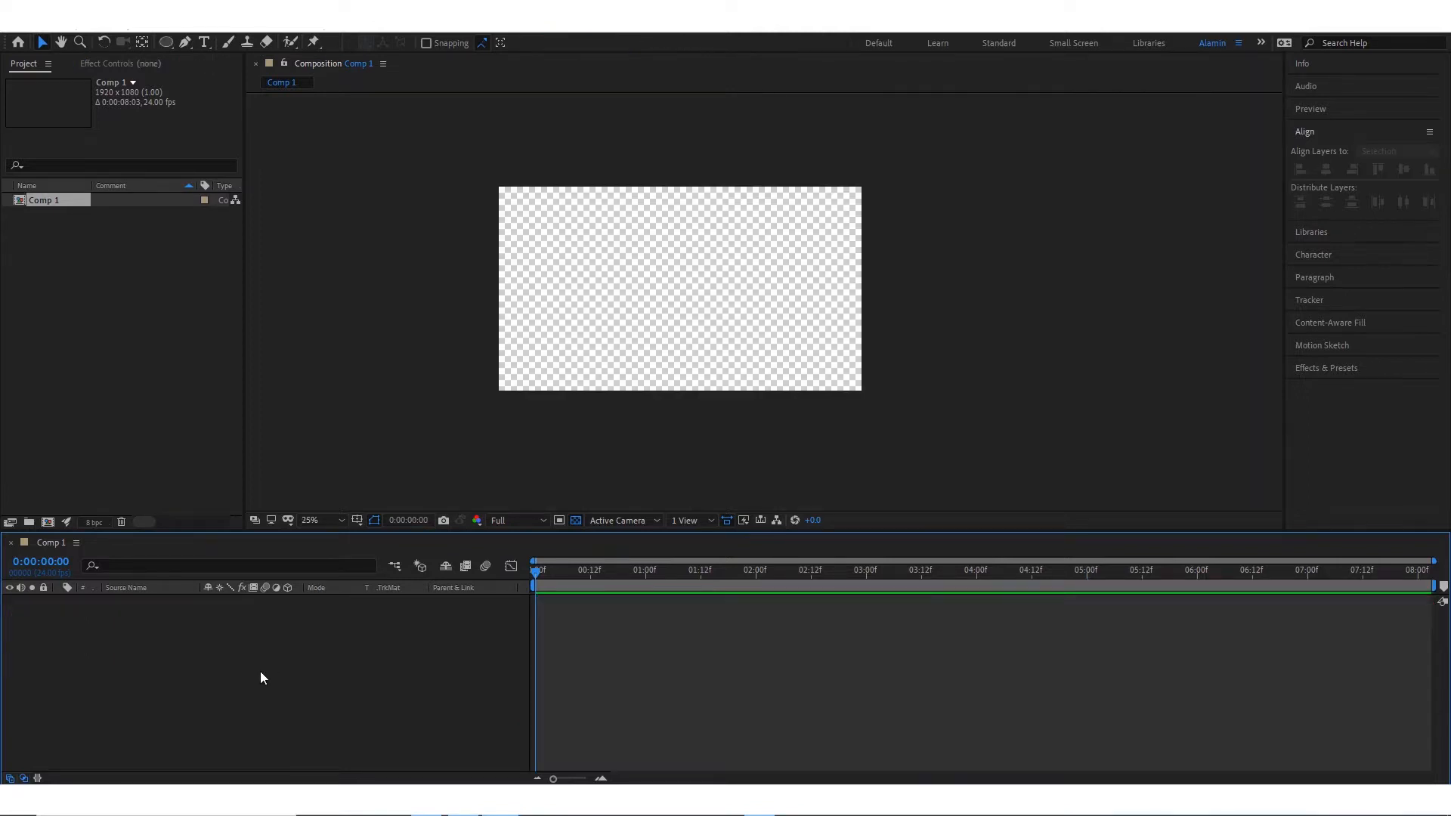
# Create a white solid layer in Comp 1
pyautogui.rightClick(260, 671)
pyautogui.moveTo(341, 505)
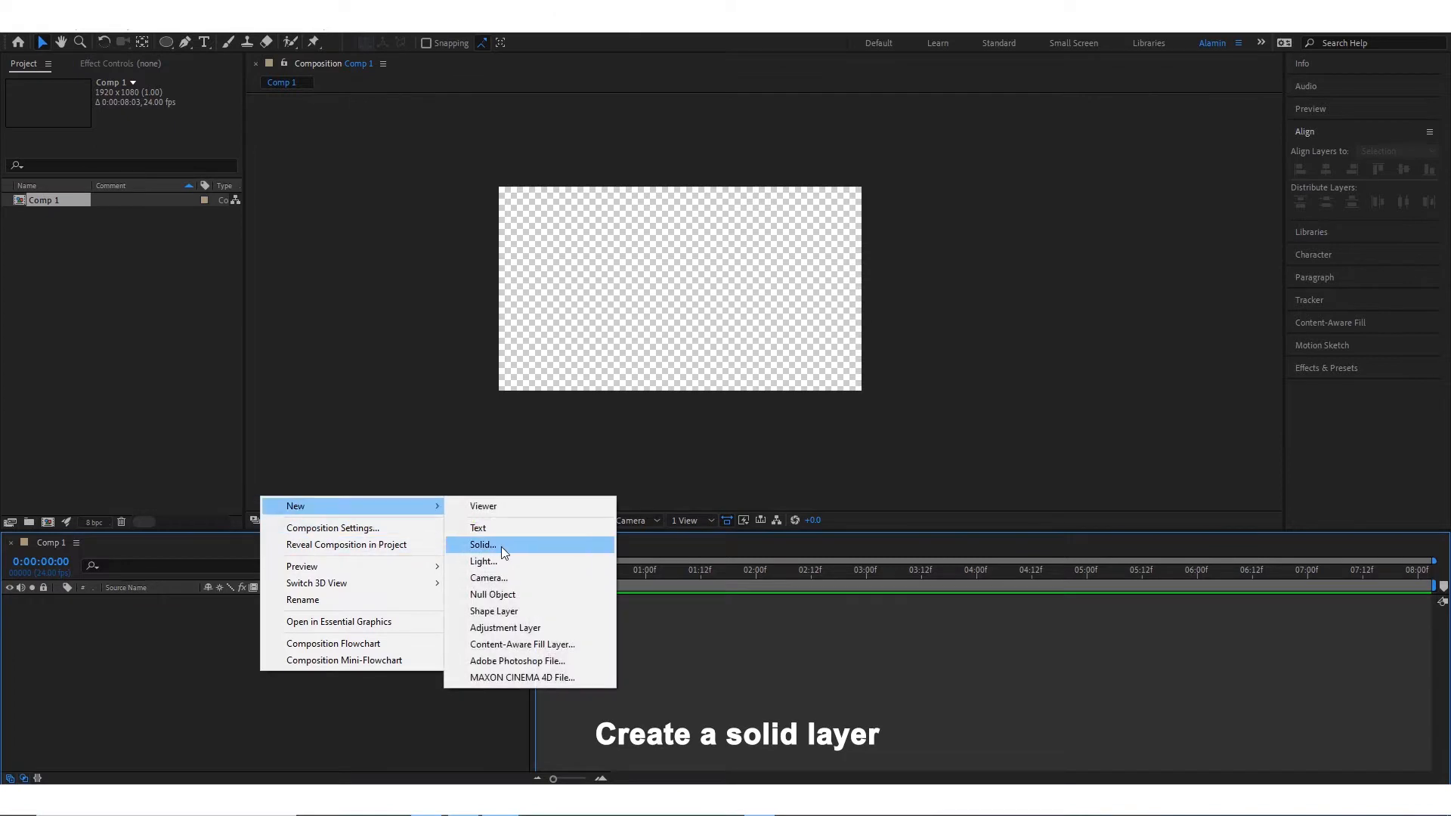
pyautogui.click(492, 544)
pyautogui.click(789, 537)
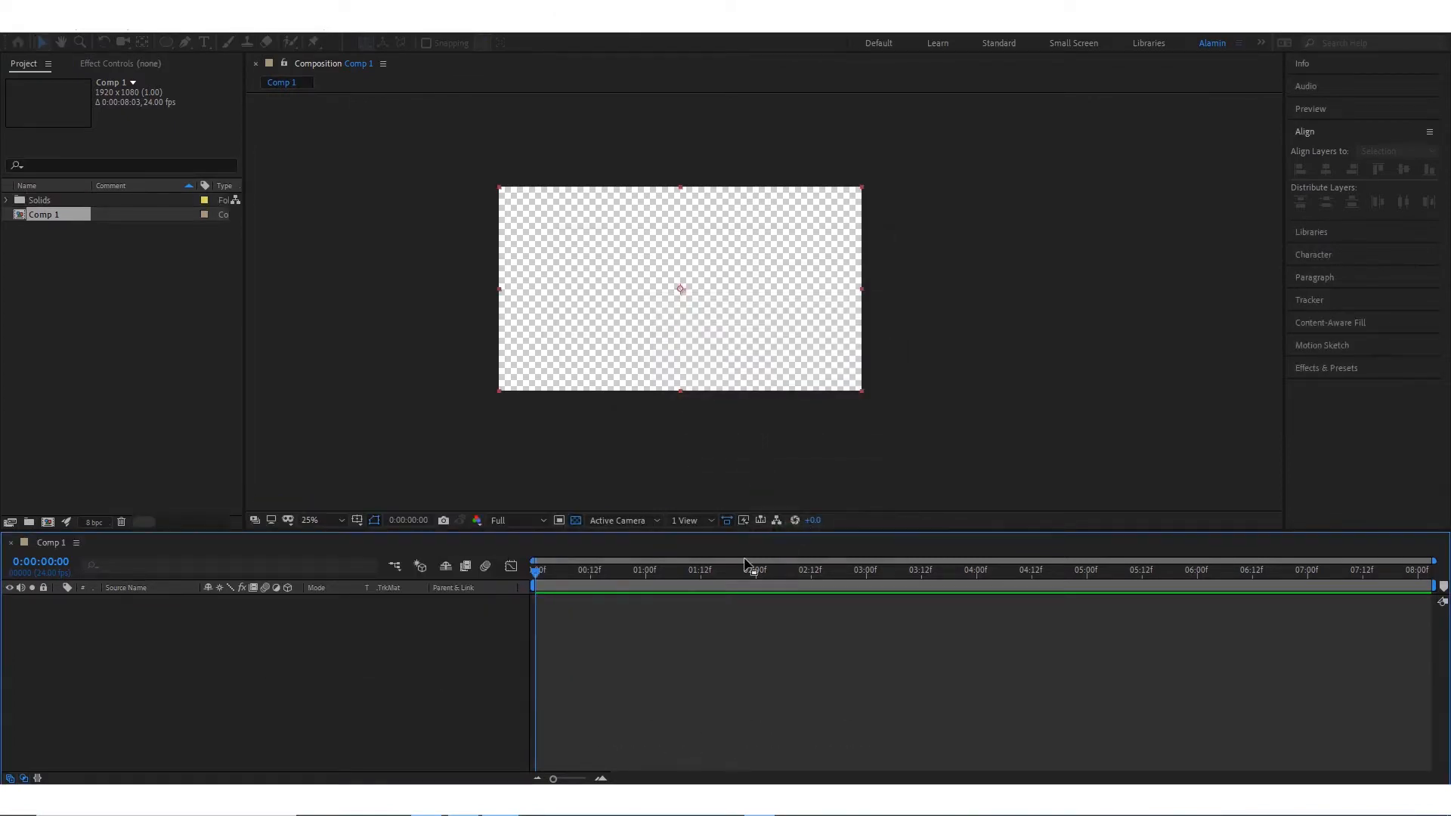
pyautogui.click(221, 665)
# Draw a small cyan circle with the Ellipse tool near the upper middle of the white canvas
pyautogui.scroll(2, 668, 248)
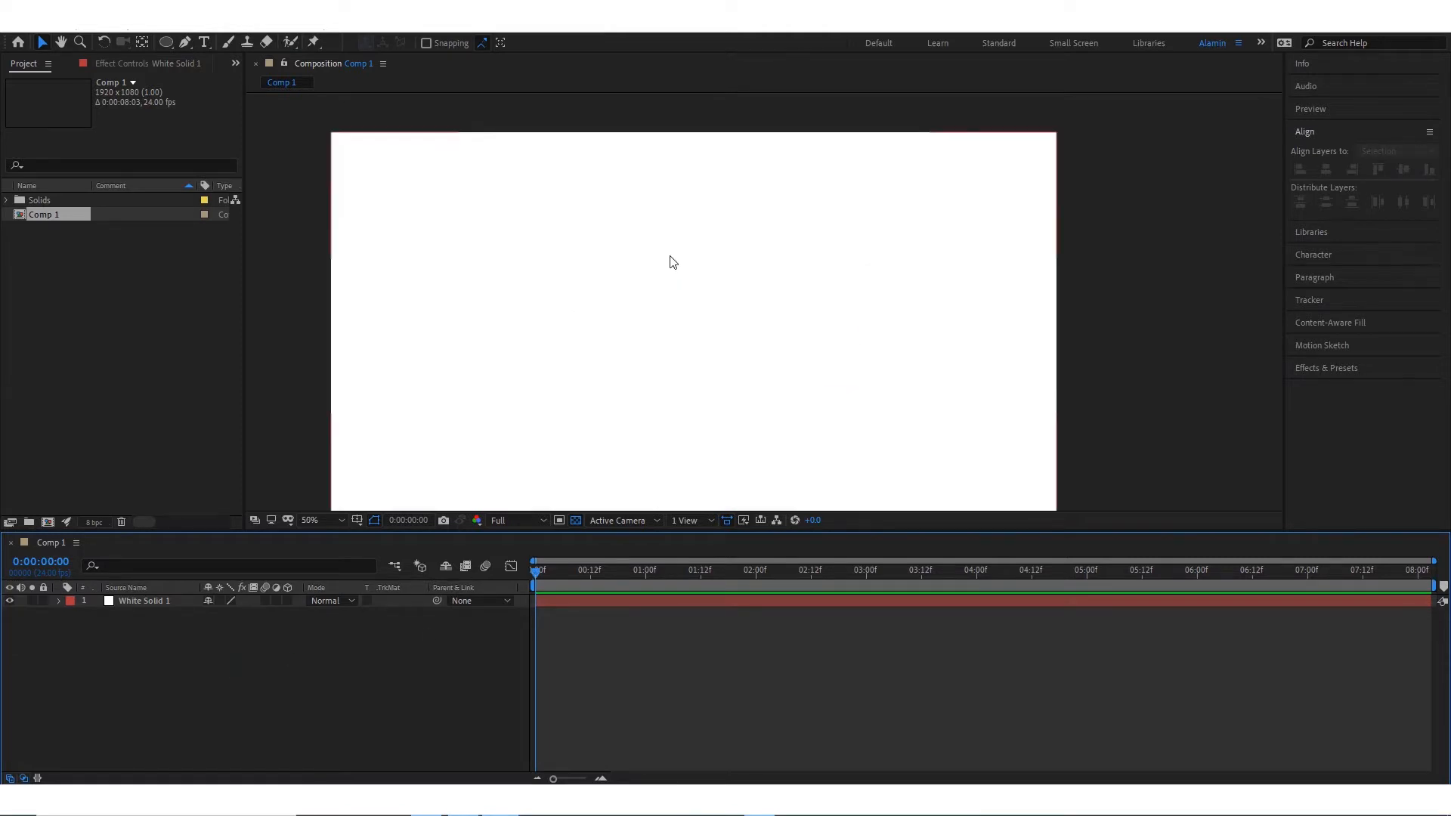
pyautogui.scroll(-2, 669, 262)
pyautogui.scroll(2, 665, 259)
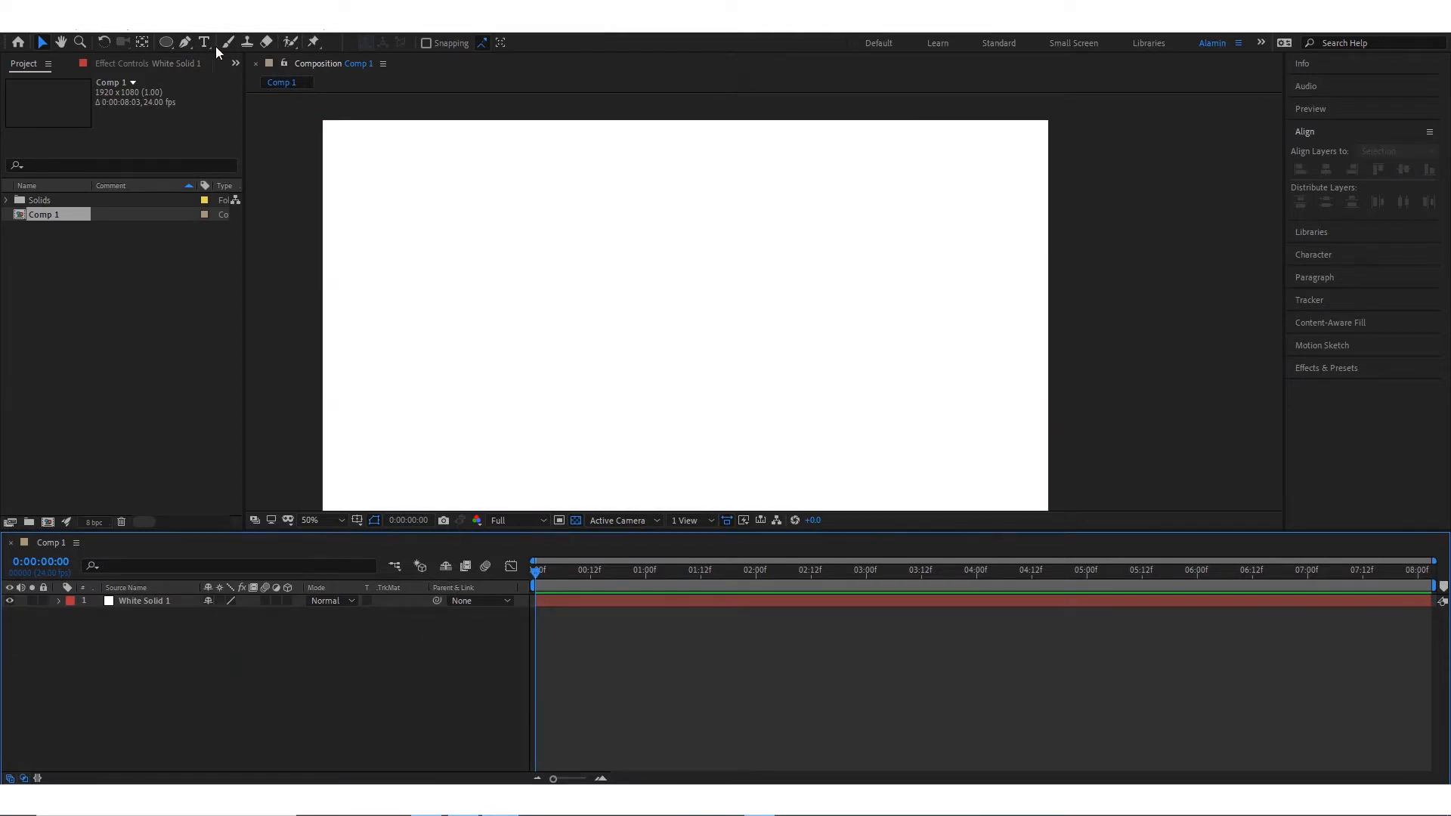
pyautogui.click(168, 42)
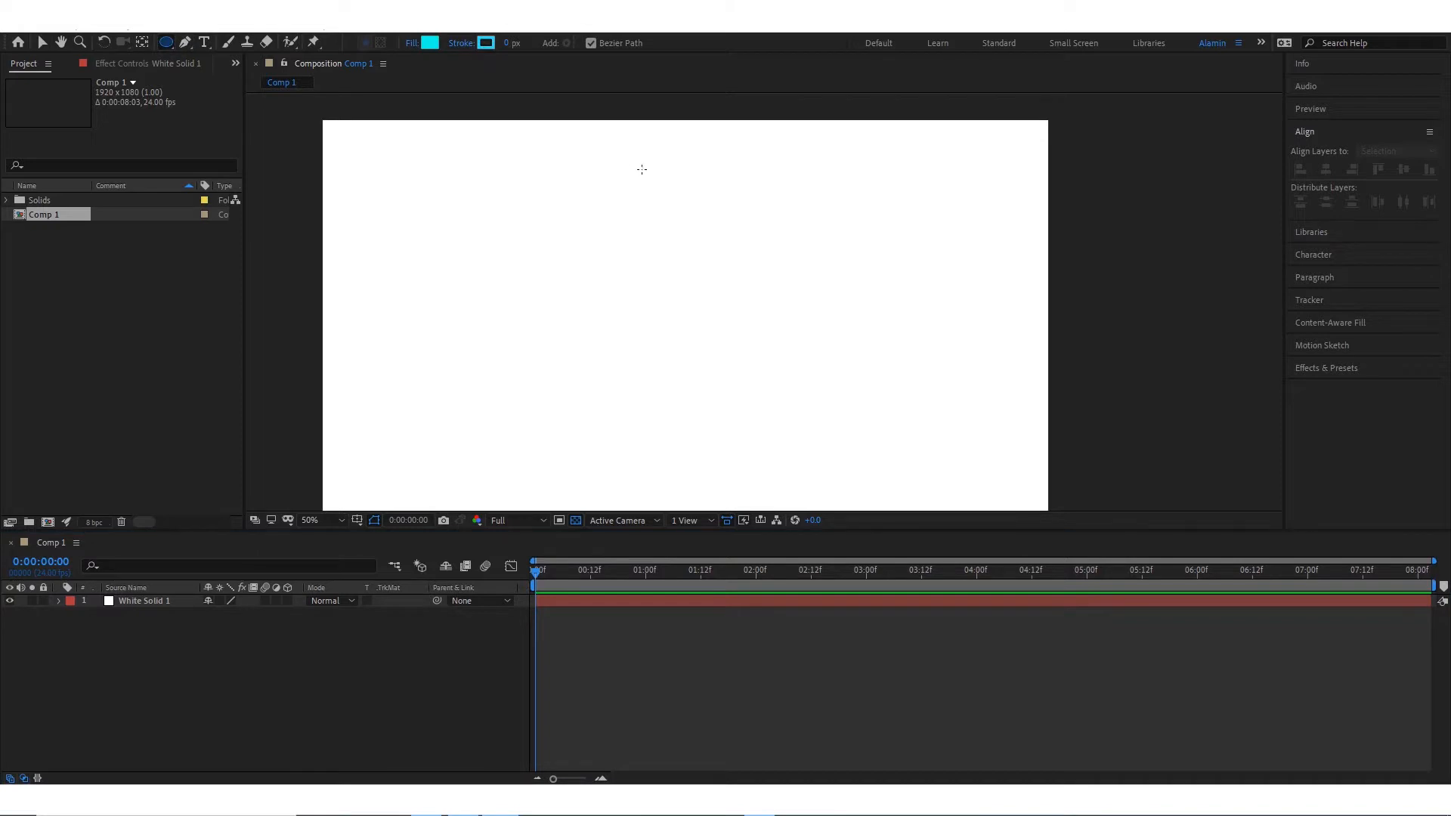
pyautogui.moveTo(628, 156); pyautogui.dragTo(679, 207)
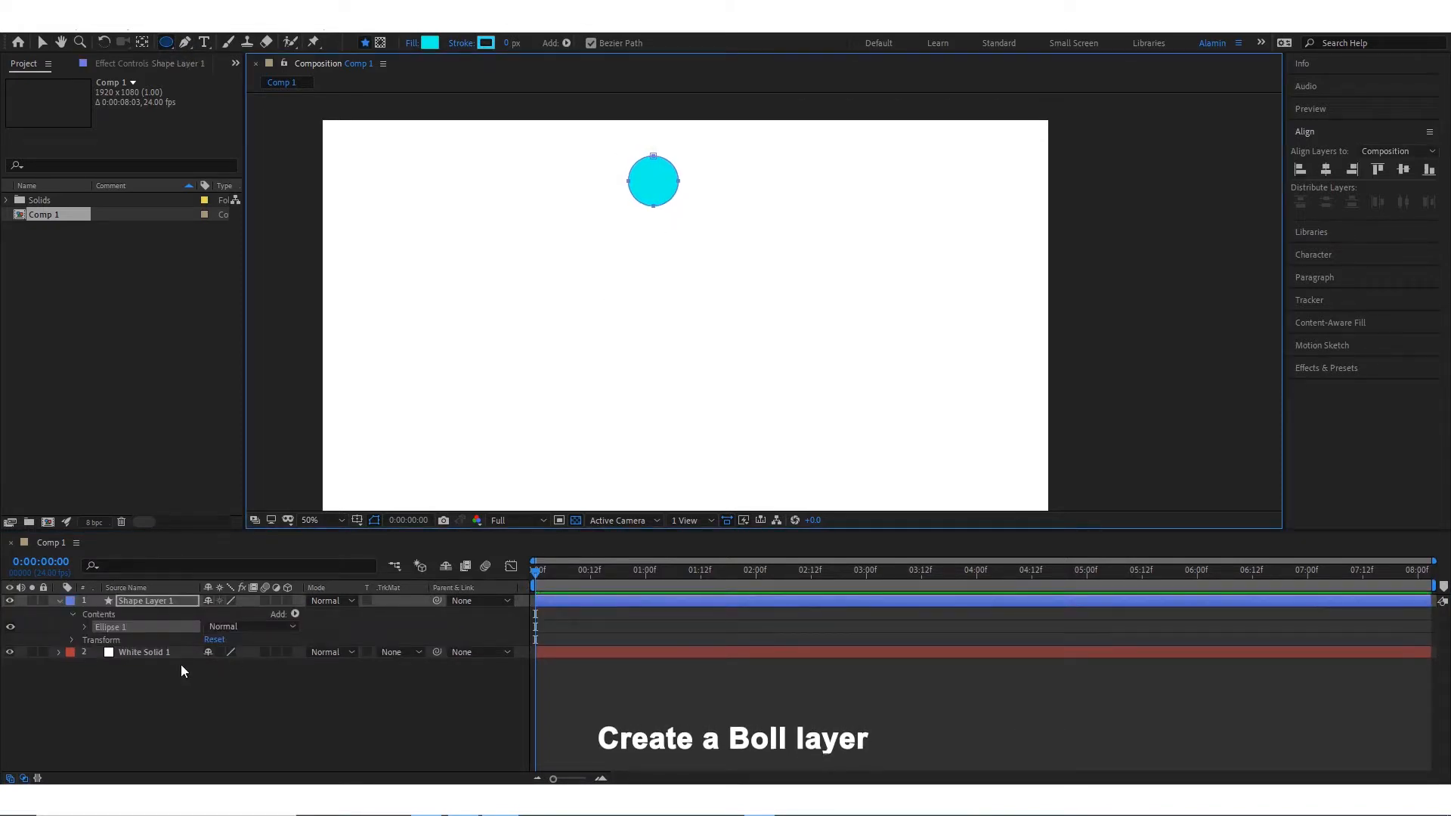
# Lock the White Solid 1 layer and switch back to the Selection tool
pyautogui.click(163, 684)
pyautogui.click(43, 653)
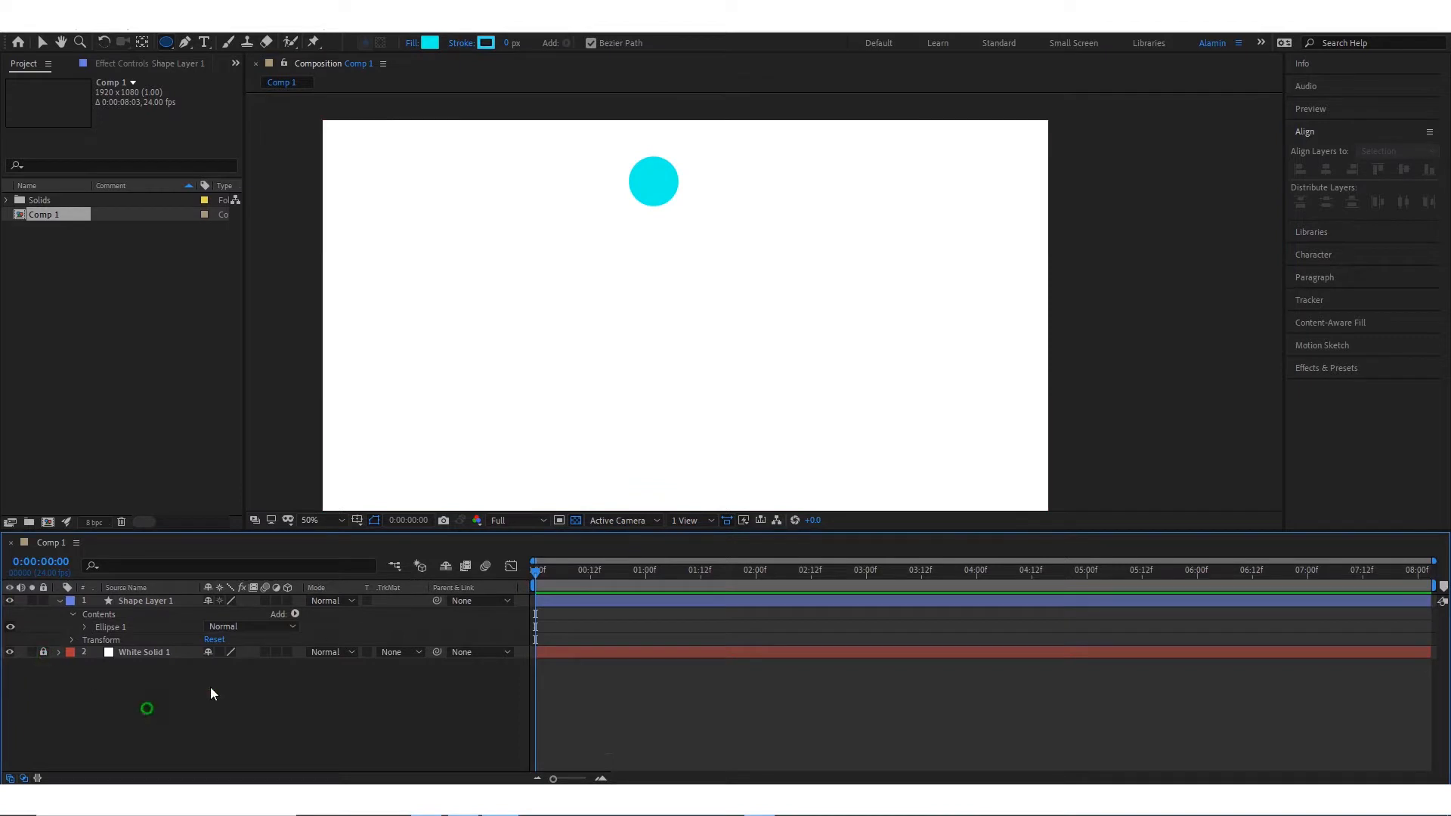
pyautogui.click(42, 43)
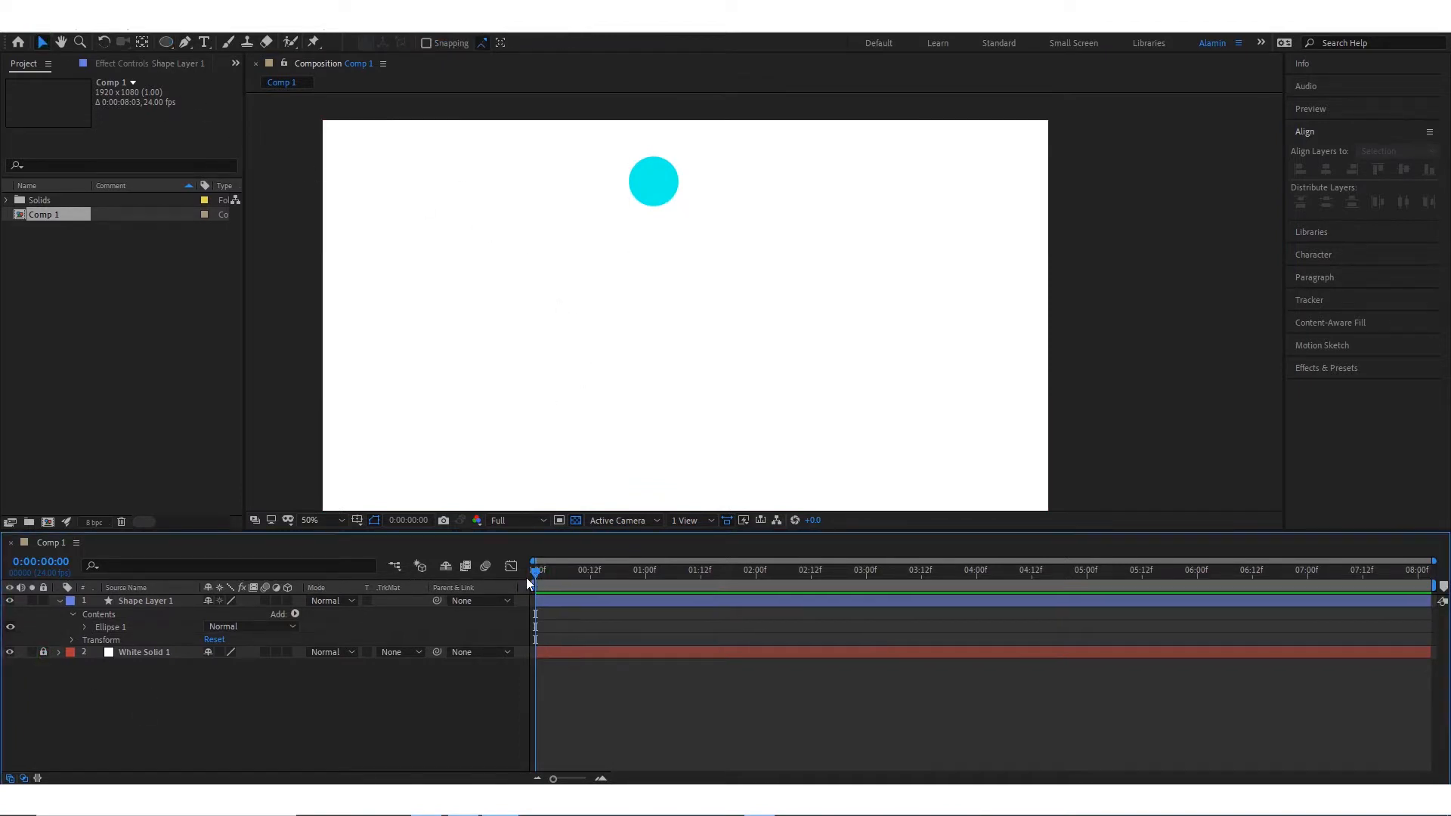
# Reveal the Position property of the circle's shape layer and set a Position keyframe at 0:00:00:00
pyautogui.click(155, 603)
pyautogui.press('p')
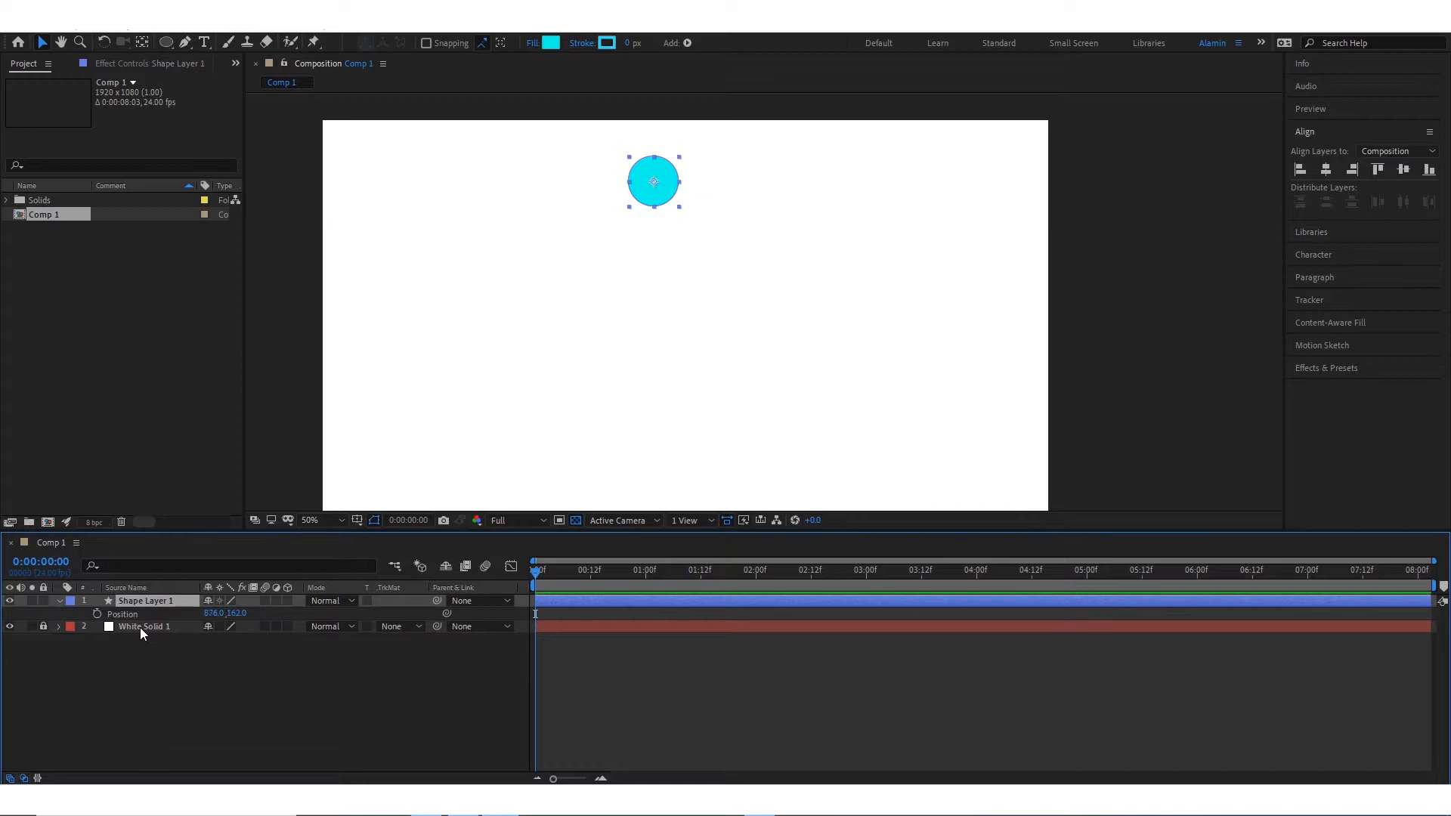
pyautogui.click(184, 716)
pyautogui.click(145, 600)
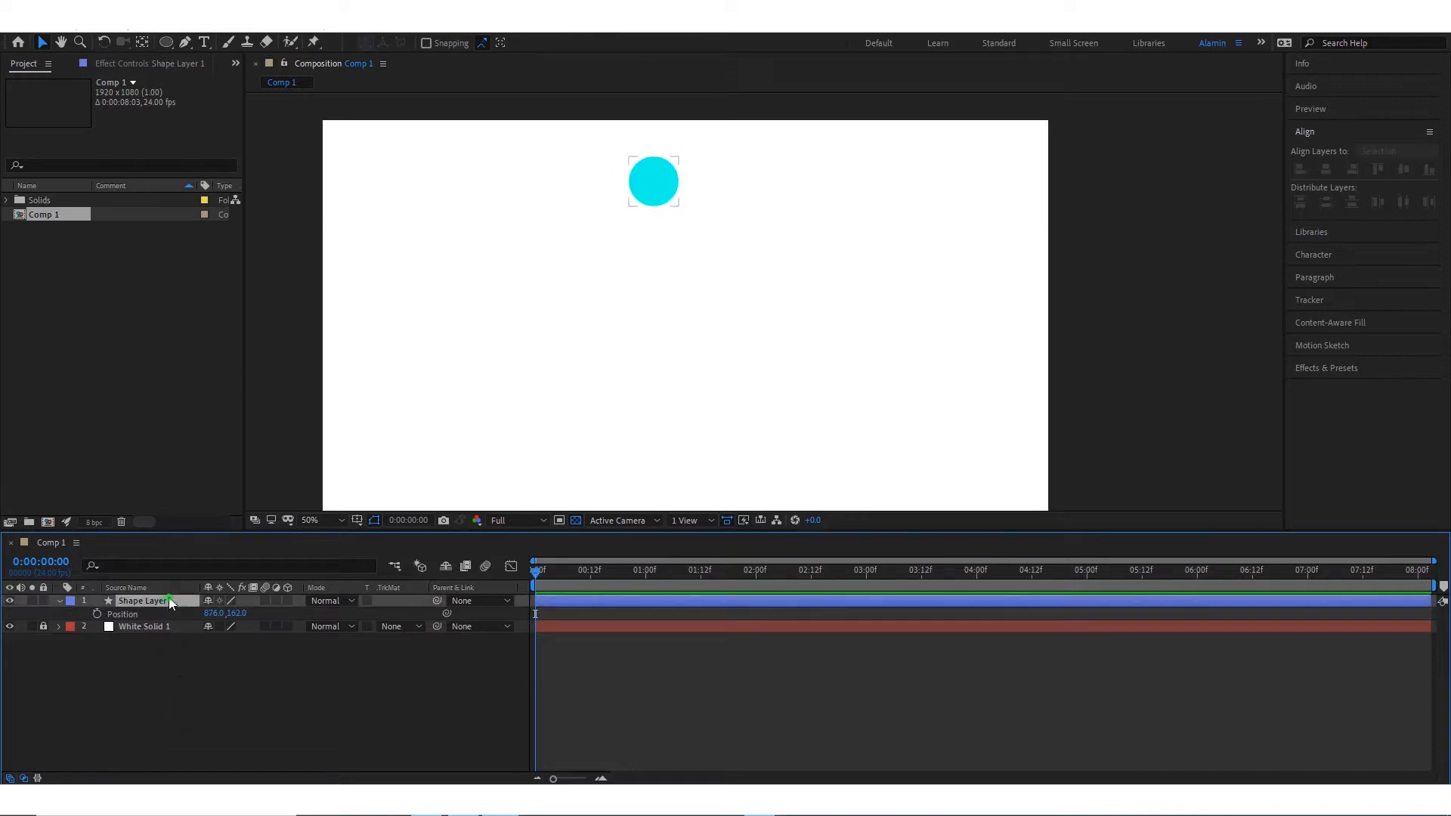
pyautogui.click(97, 613)
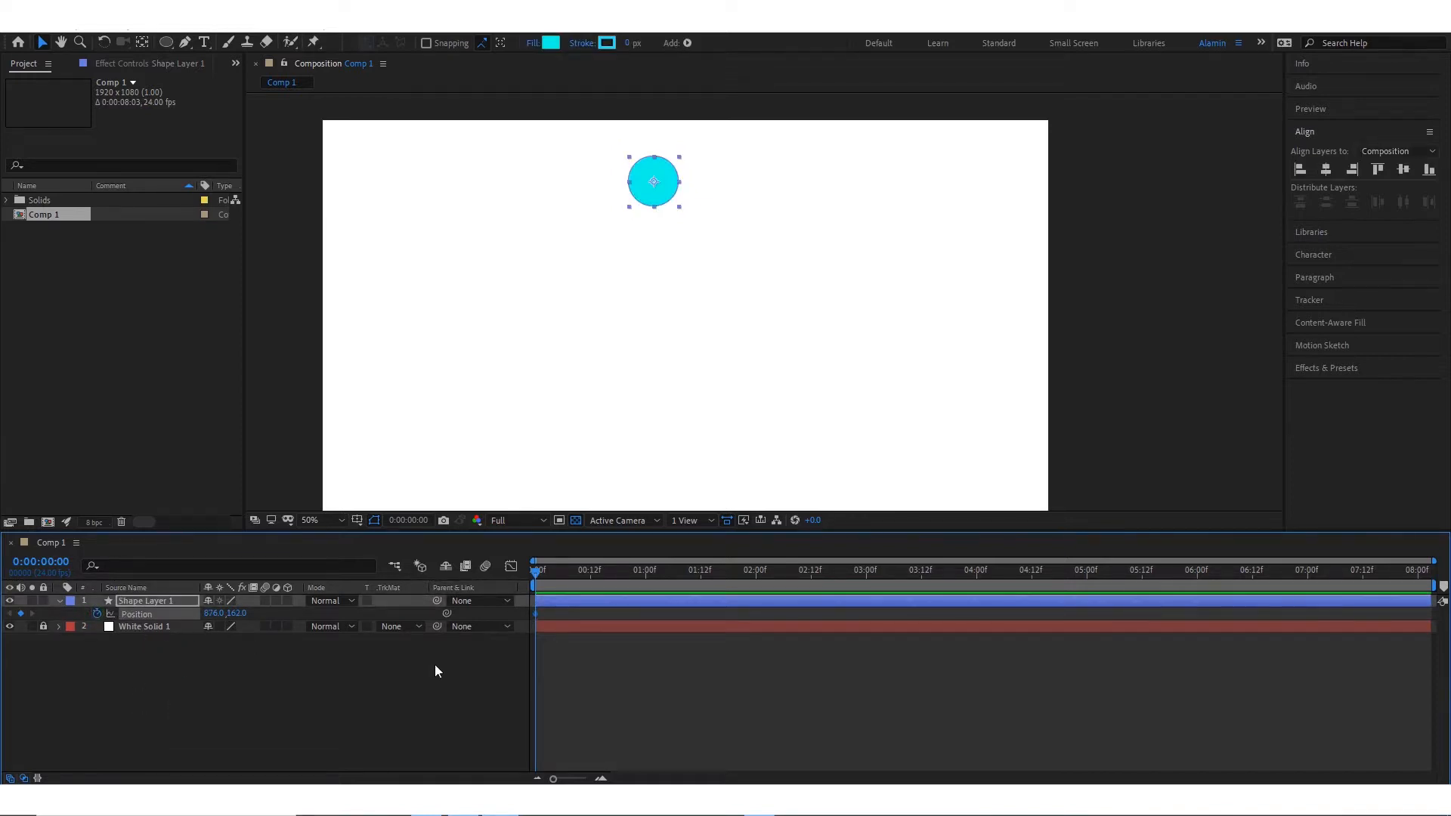
# At 0:00:00:10, move the circle straight down to about 876, 874 to add a floor-contact Position keyframe
pyautogui.hotkey('shift', 'pagedown')
pyautogui.moveTo(655, 181); pyautogui.dragTo(663, 451)
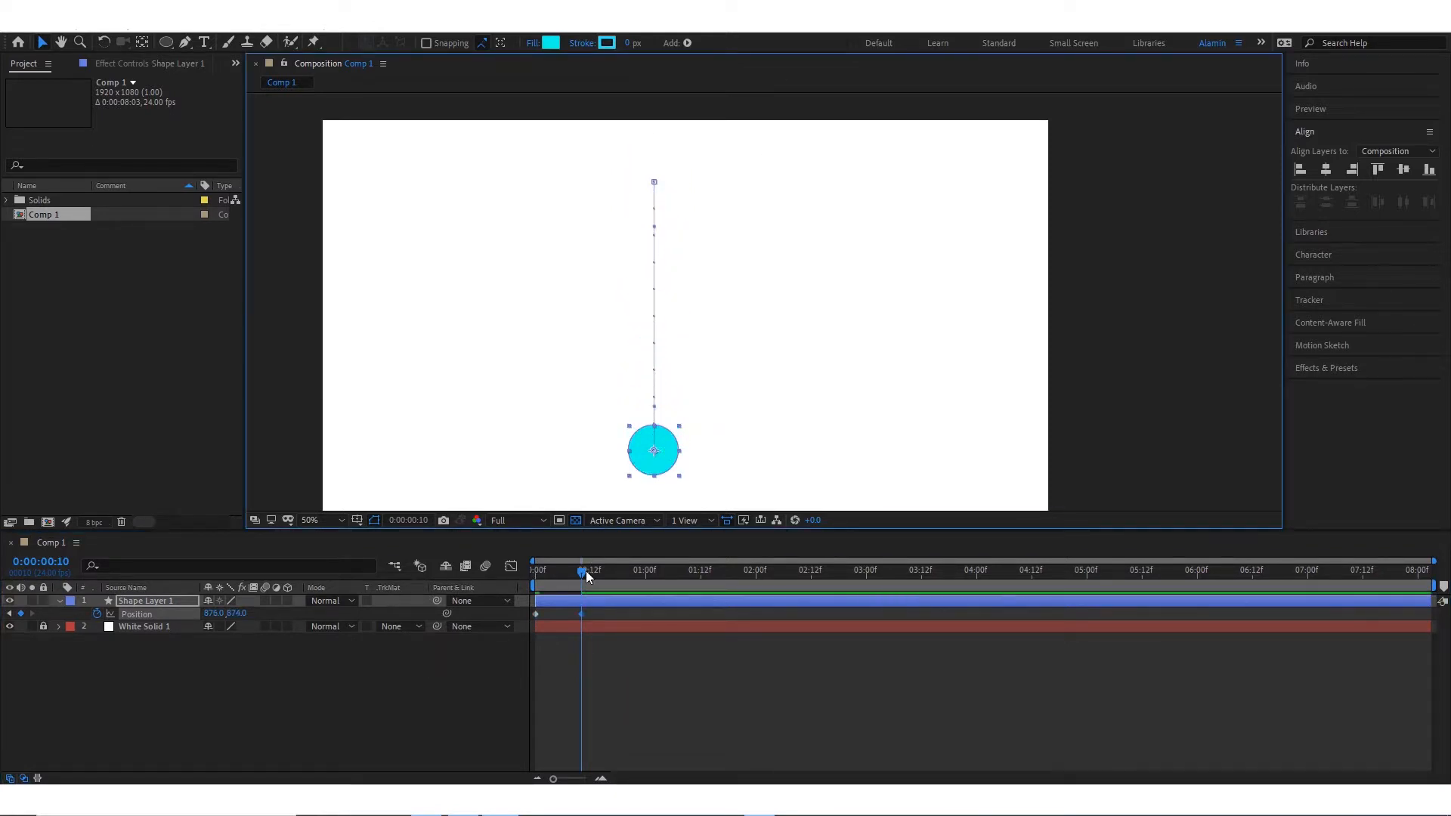
pyautogui.moveTo(584, 570); pyautogui.dragTo(528, 593)
pyautogui.press('k')
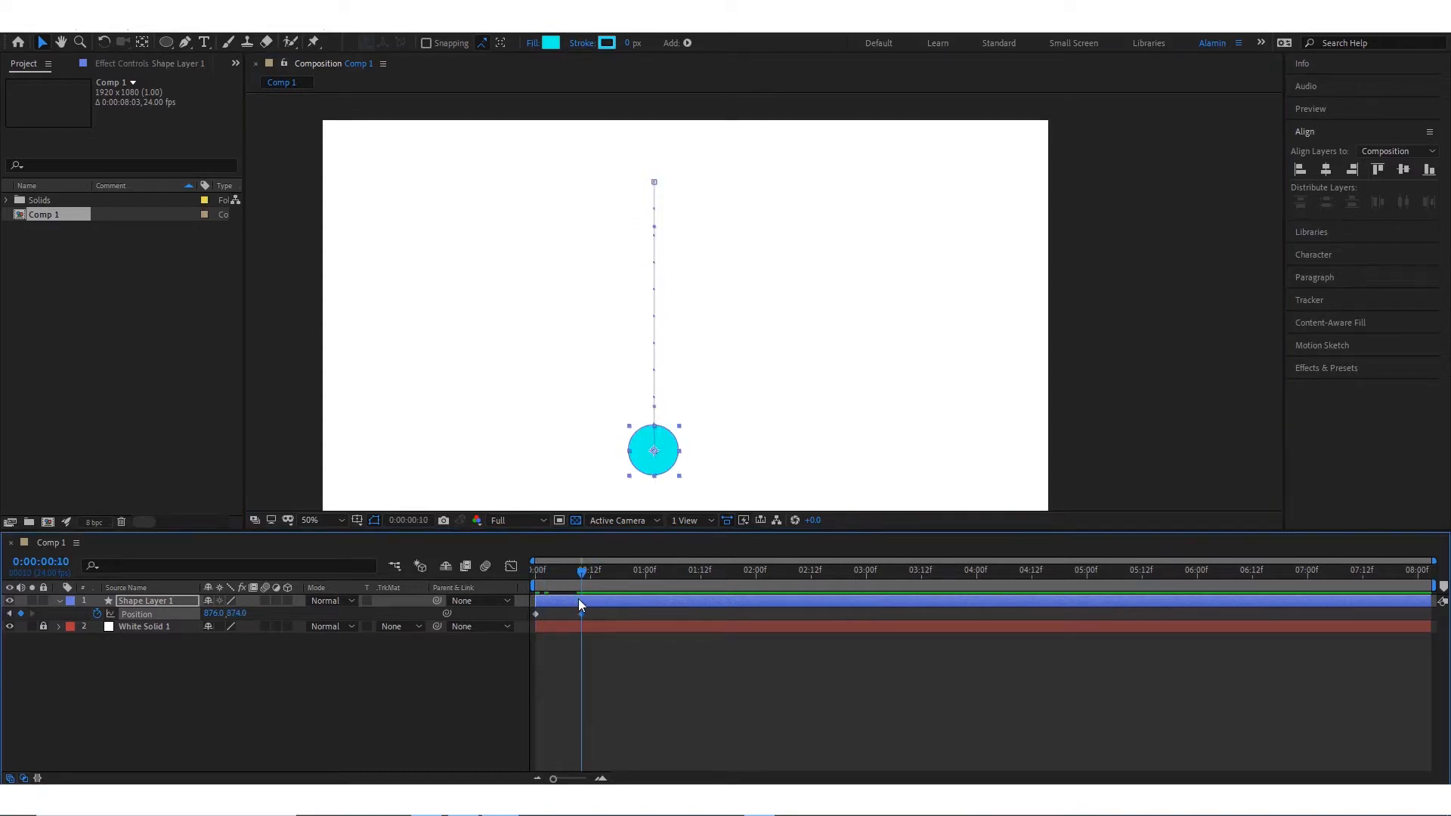
pyautogui.hotkey('shift', 'pagedown')
pyautogui.click(536, 614)
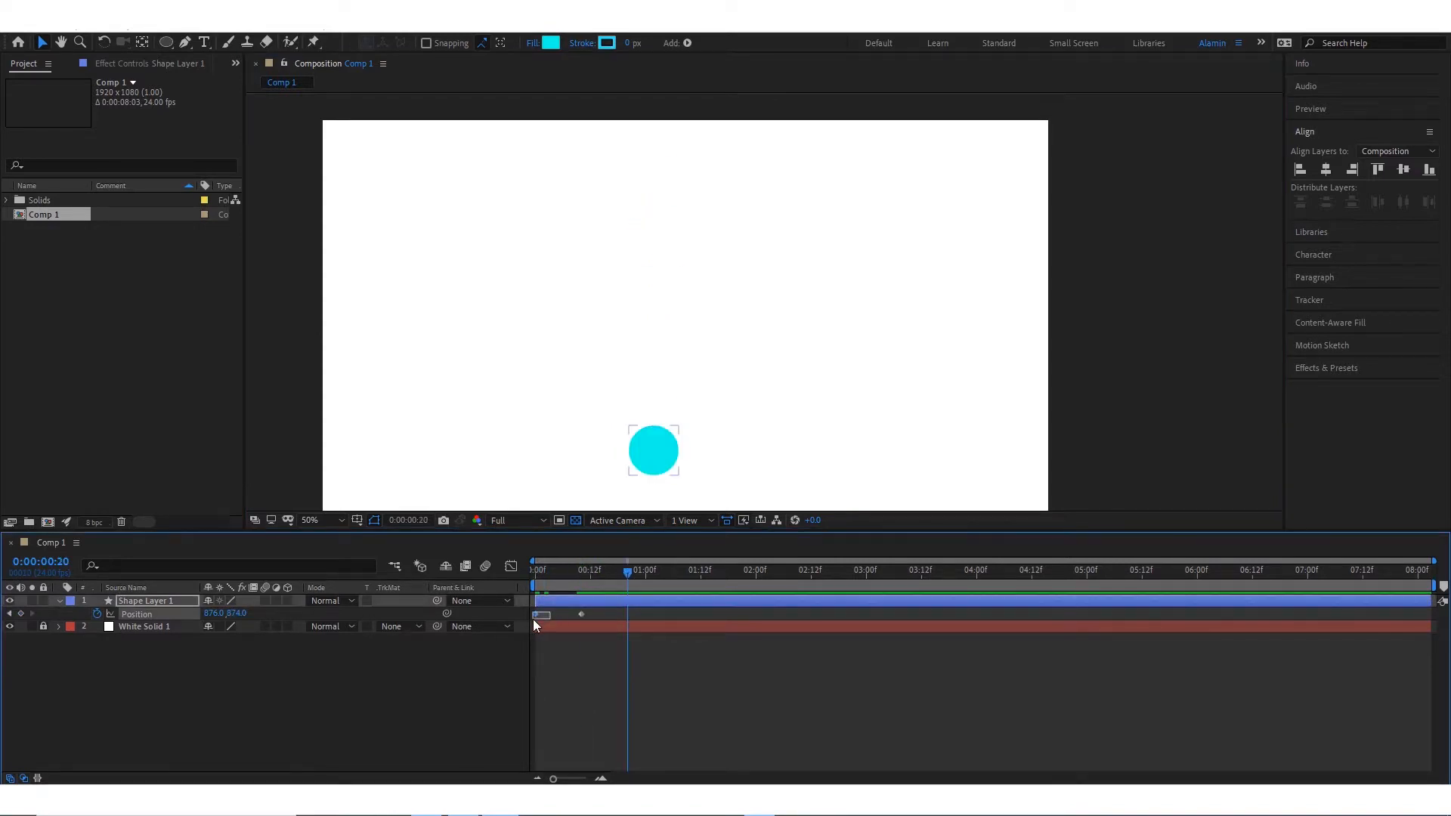
pyautogui.click(623, 632)
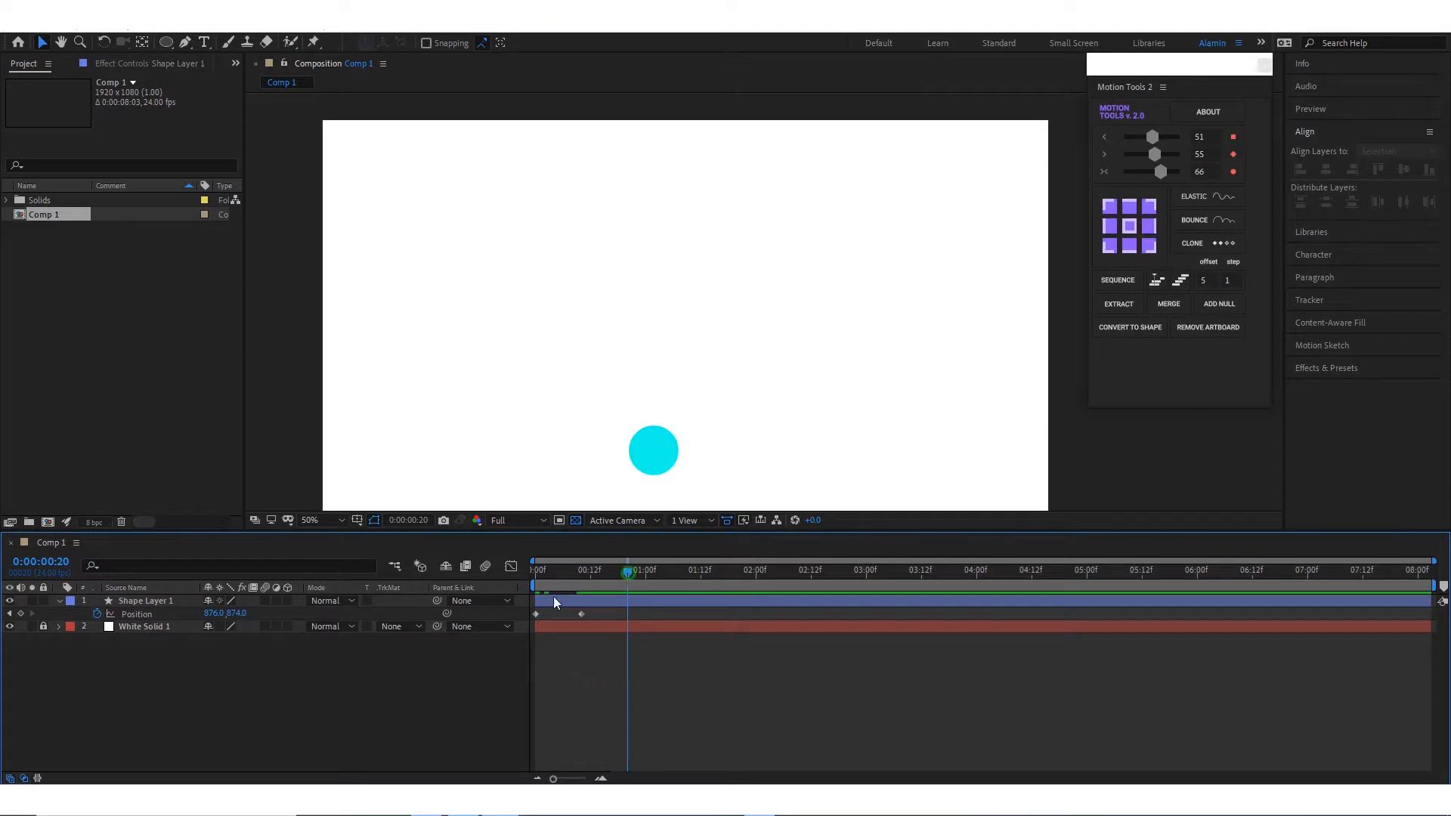
pyautogui.hotkey('shift', 'pageup')
pyautogui.hotkey('shift', 'pageup')
pyautogui.hotkey('shift', 'pagedown')
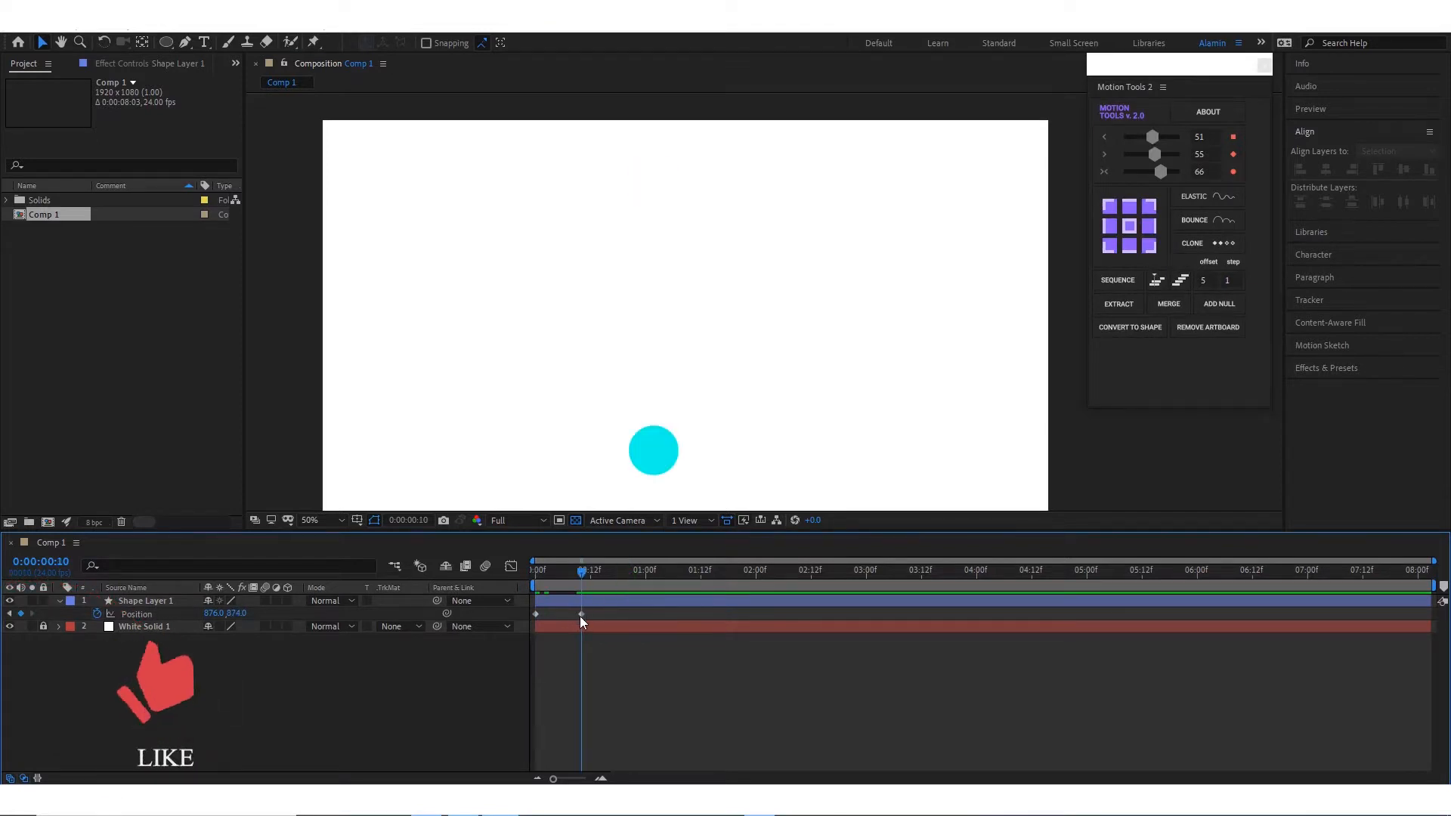
# Copy the first Position keyframe to 0:00:00:20 and scrub through the bounce to check it
pyautogui.click(534, 614)
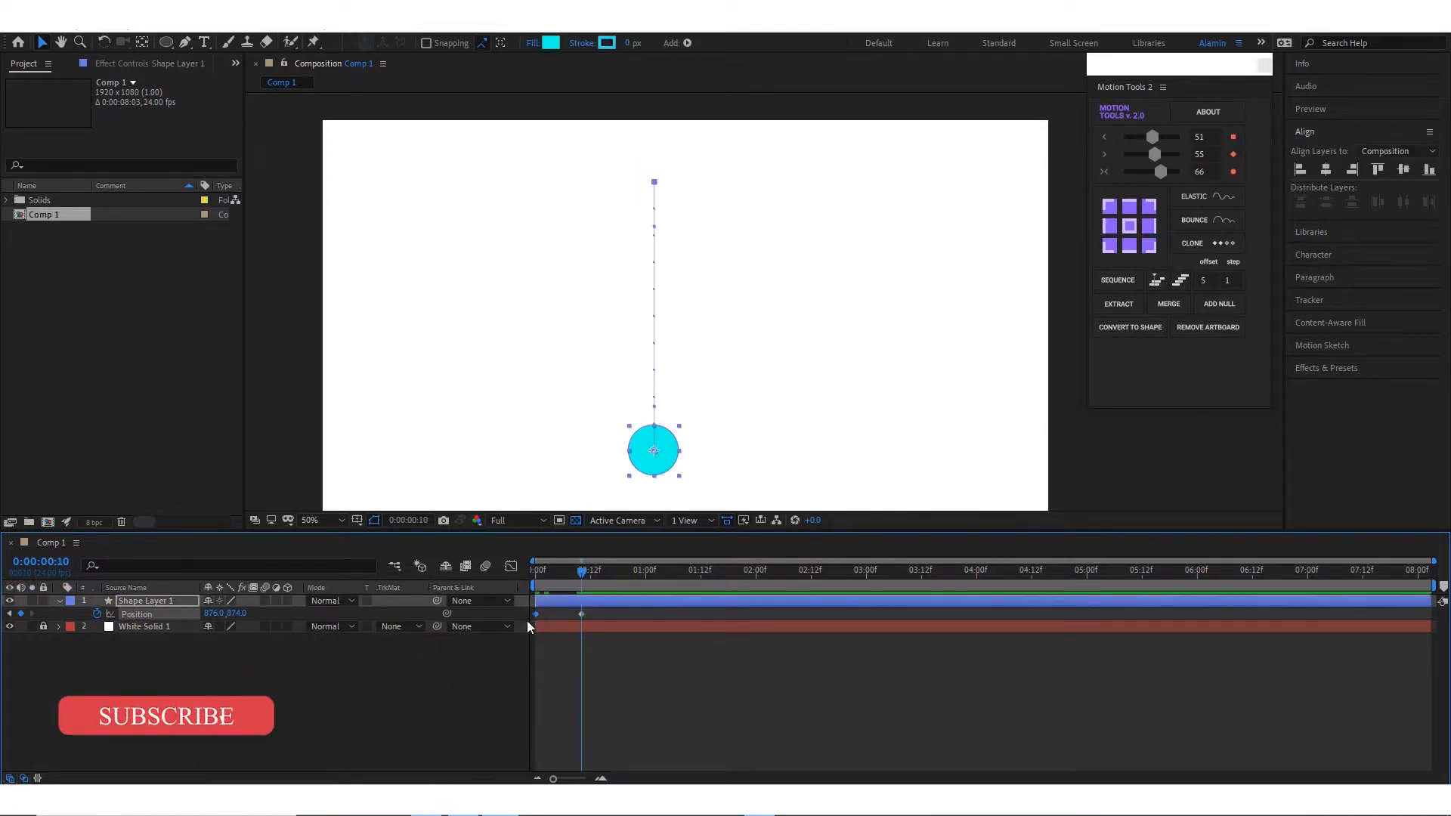
pyautogui.hotkey('shift', 'pagedown')
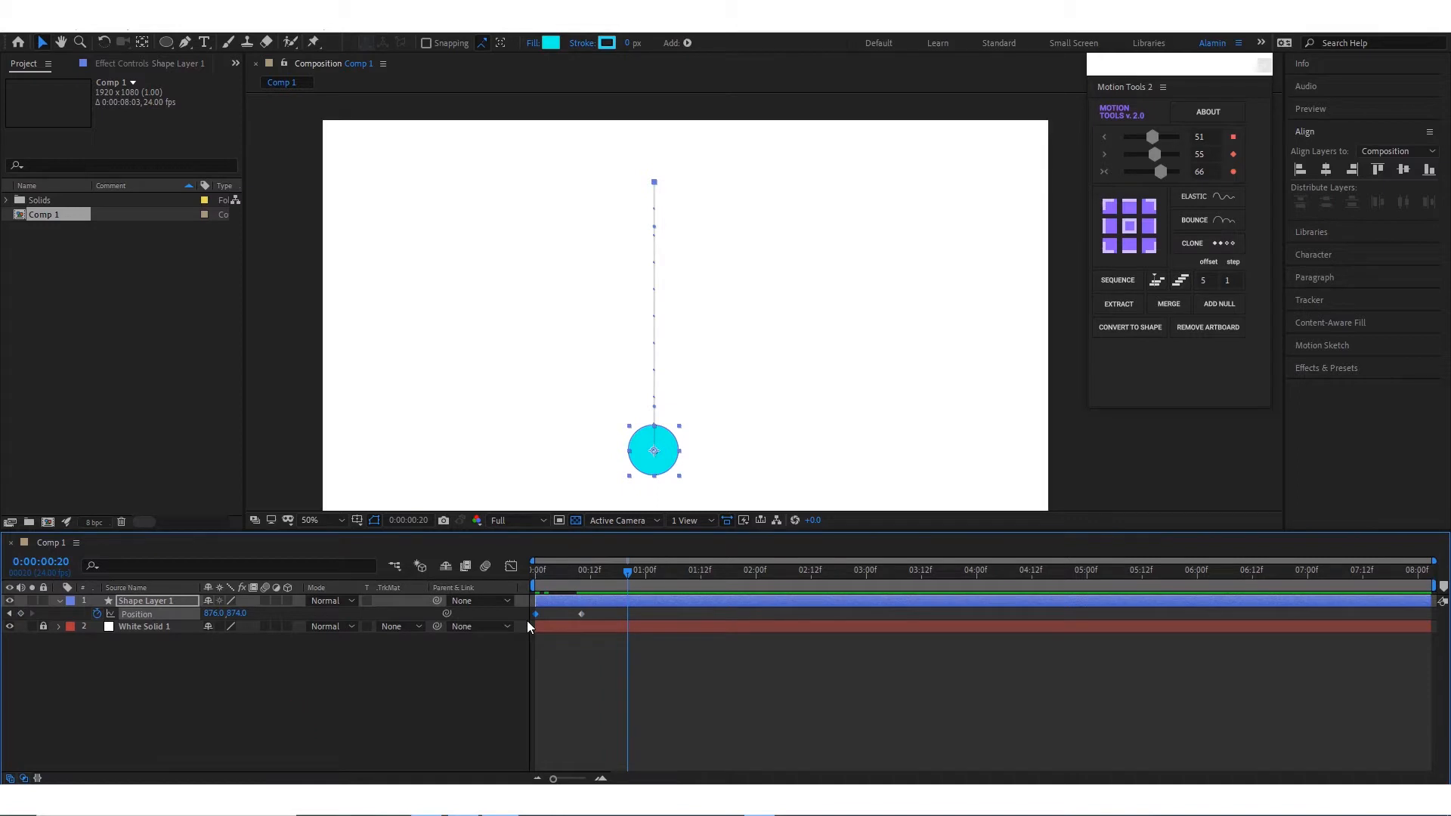
pyautogui.hotkey('ctrl', 'v')
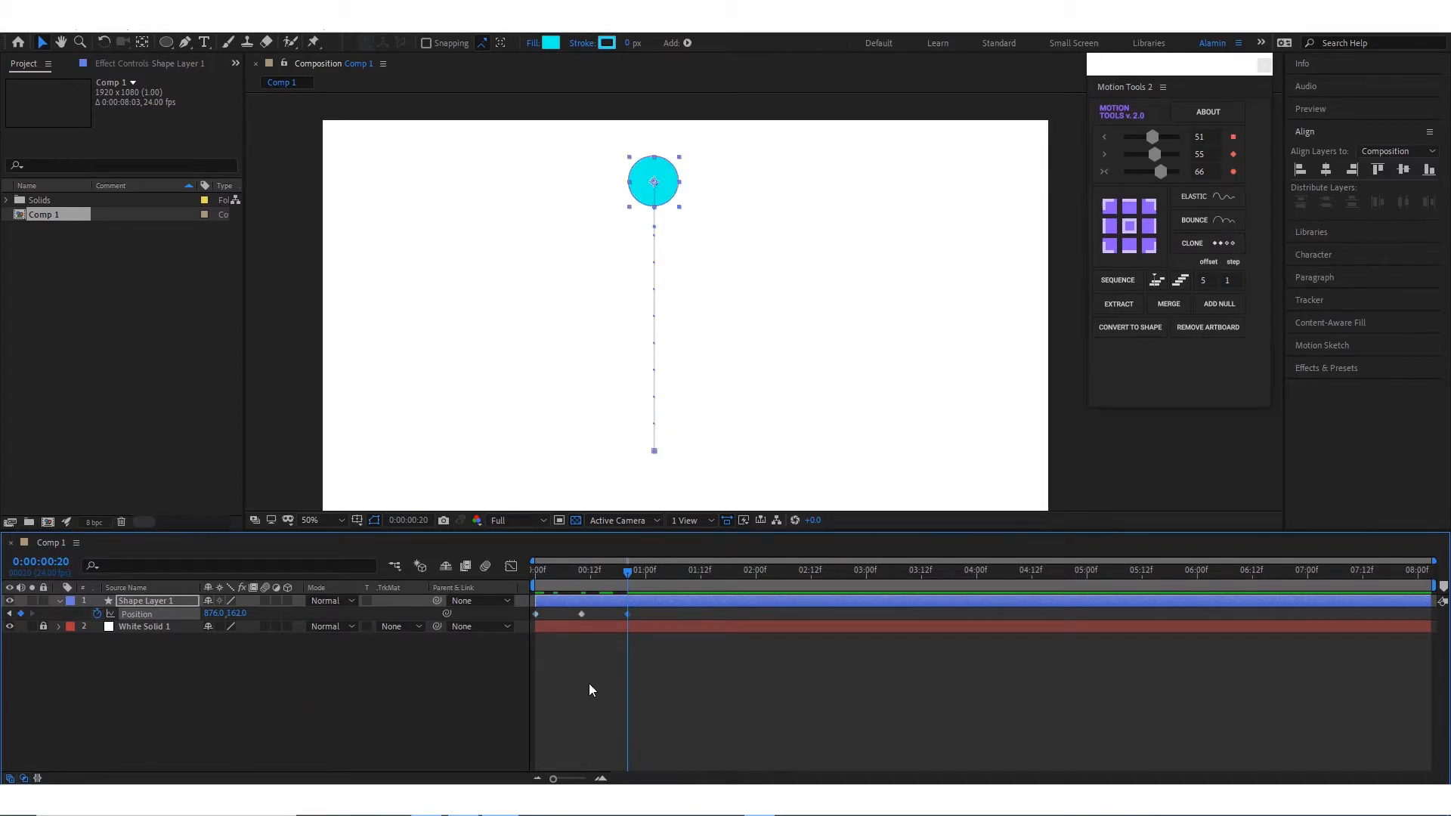
pyautogui.click(642, 659)
pyautogui.moveTo(630, 587)
pyautogui.mouseDown()
pyautogui.moveTo(474, 579)
pyautogui.moveTo(627, 597)
pyautogui.mouseUp()
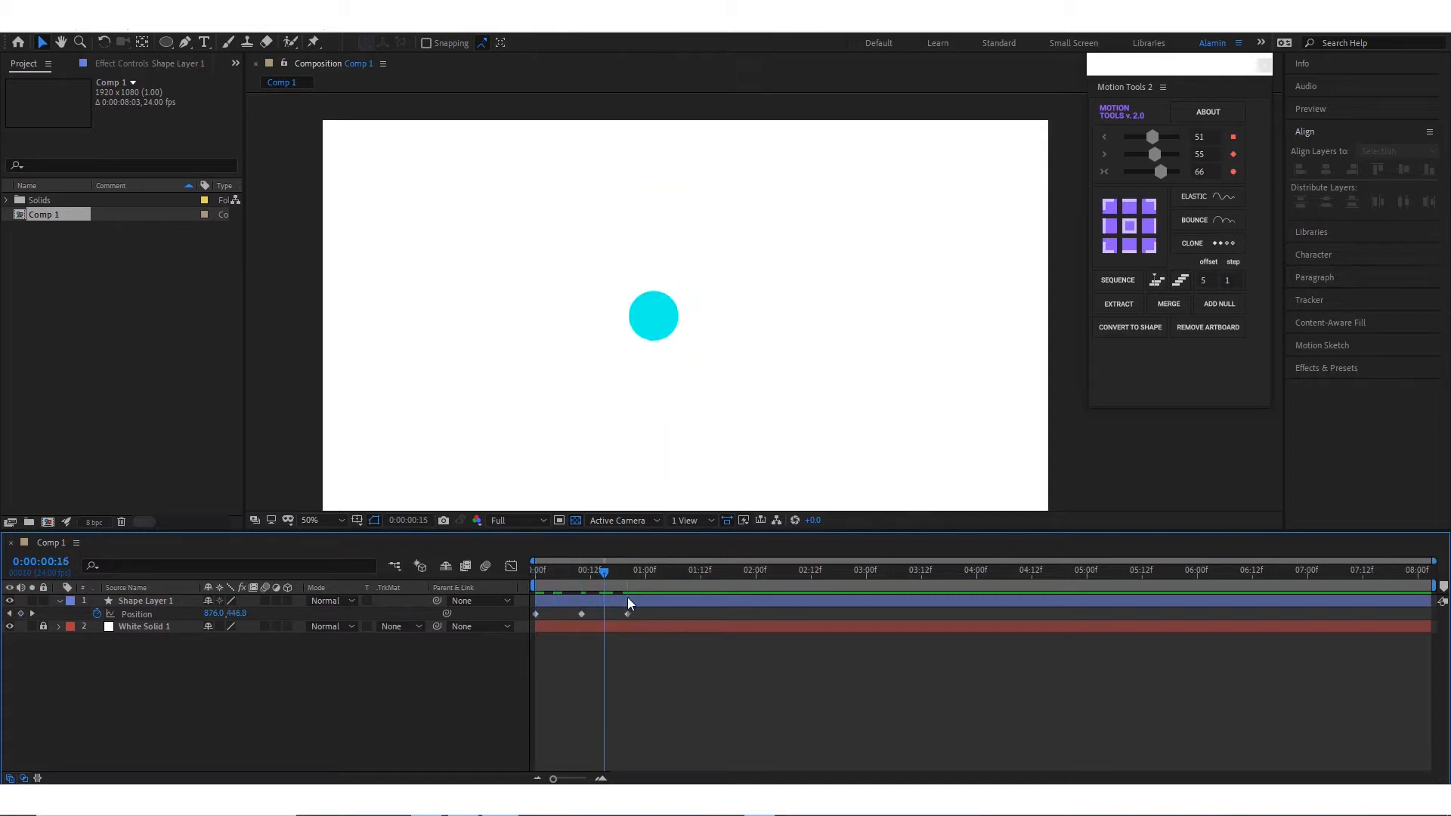
# Lower the circle to about 876, 292 at 0:00:00:20 and copy the 0:00:00:10 Position keyframe to 0:00:01:06
pyautogui.click(626, 614)
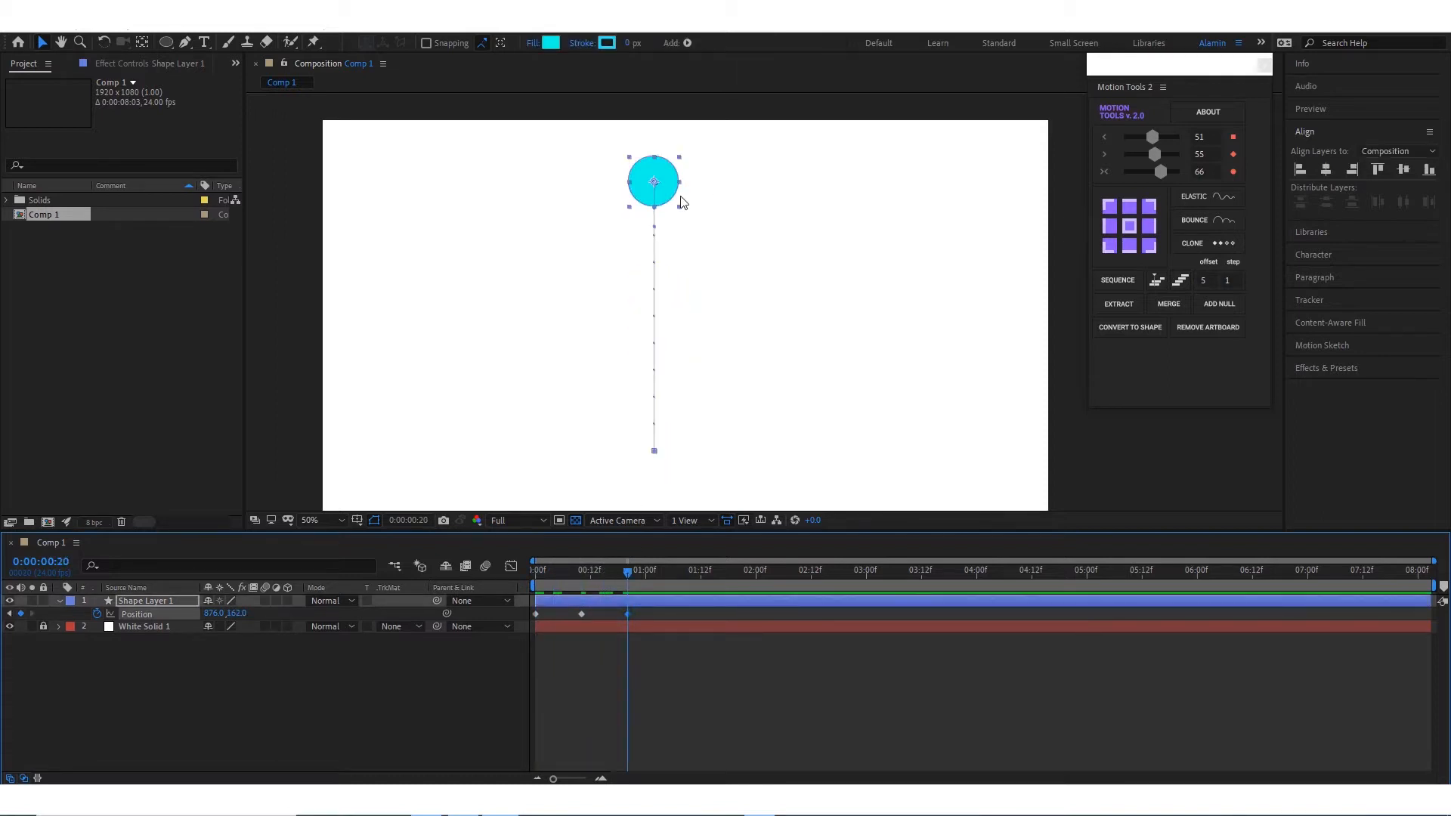
pyautogui.moveTo(671, 200); pyautogui.dragTo(672, 242)
pyautogui.press('space')
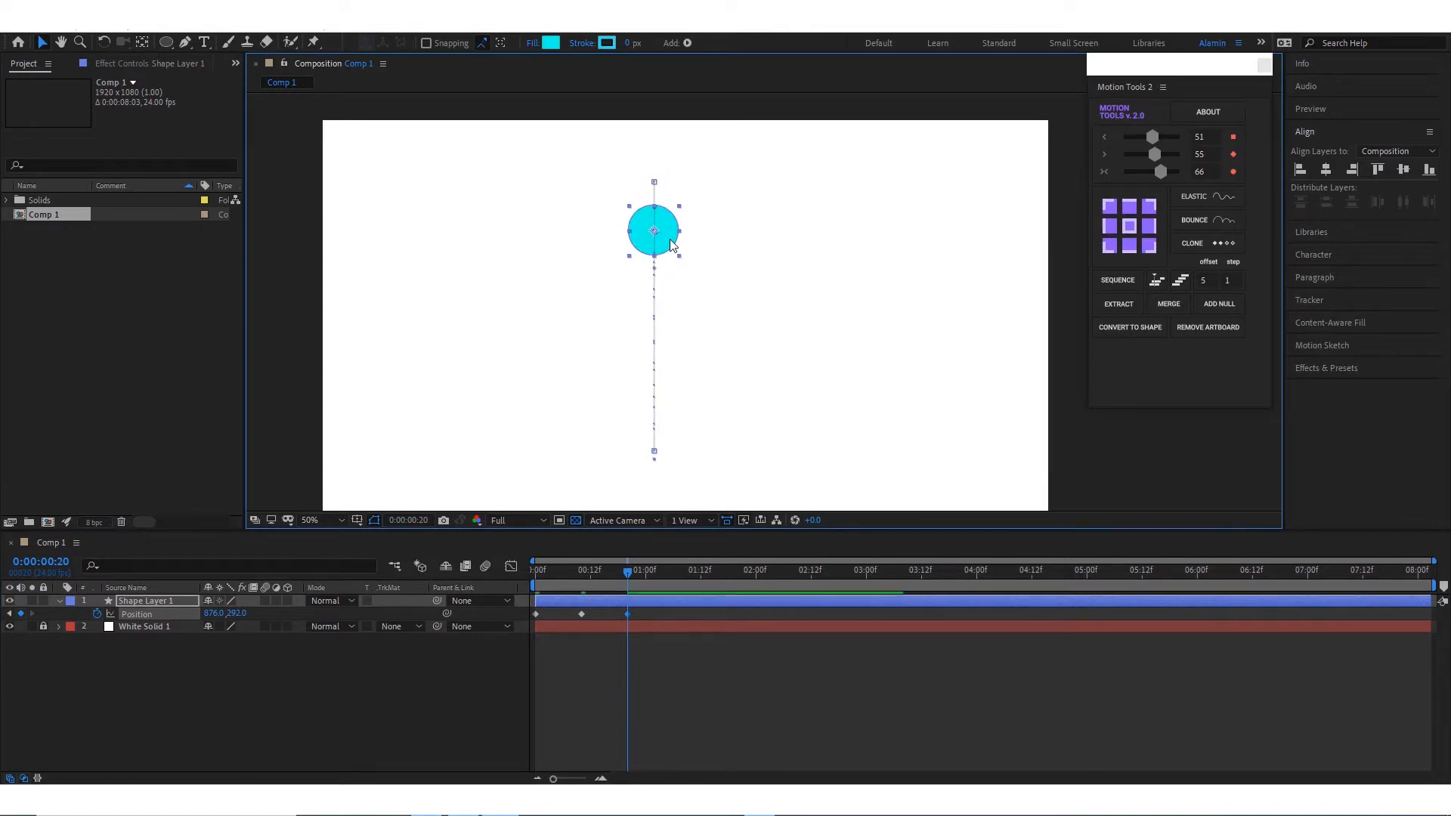
pyautogui.click(582, 614)
pyautogui.click(1217, 244)
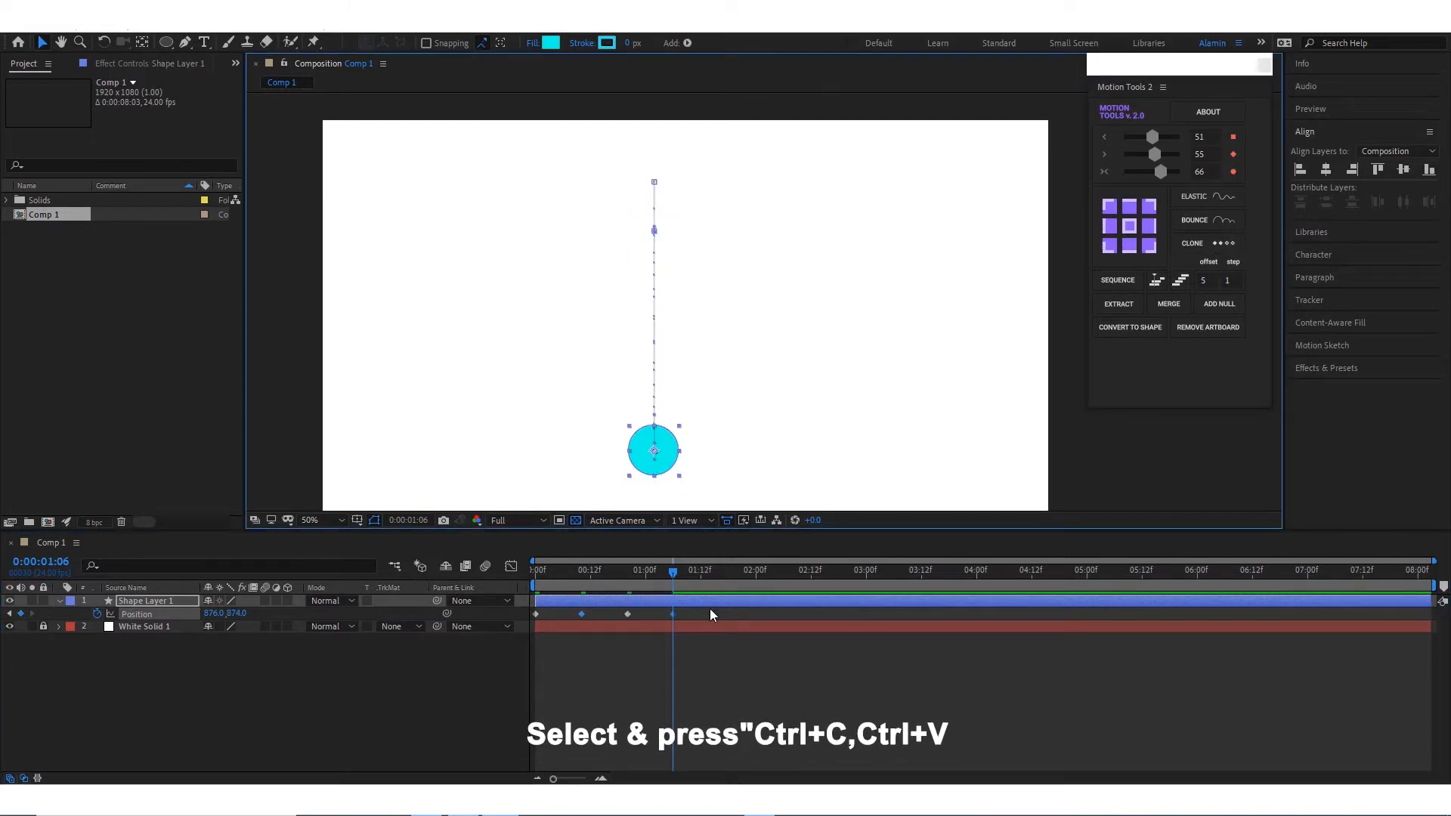
# Copy the 0:00:00:20 Position keyframe to 0:00:01:16 and lower the circle there to about 876, 428
pyautogui.hotkey('shift', 'pagedown')
pyautogui.click(627, 613)
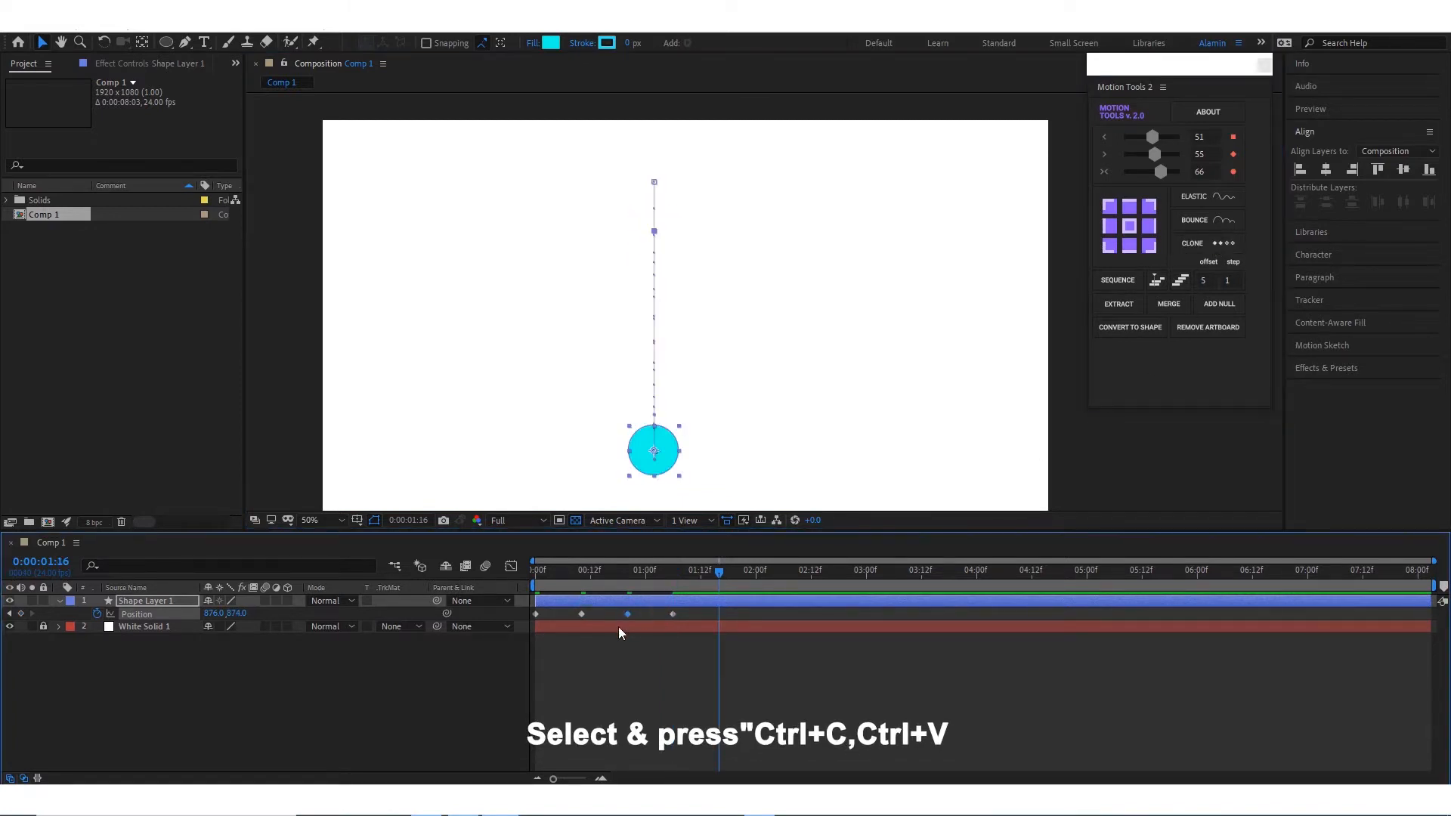
pyautogui.hotkey('ctrl', 'c')
pyautogui.hotkey('ctrl', 'v')
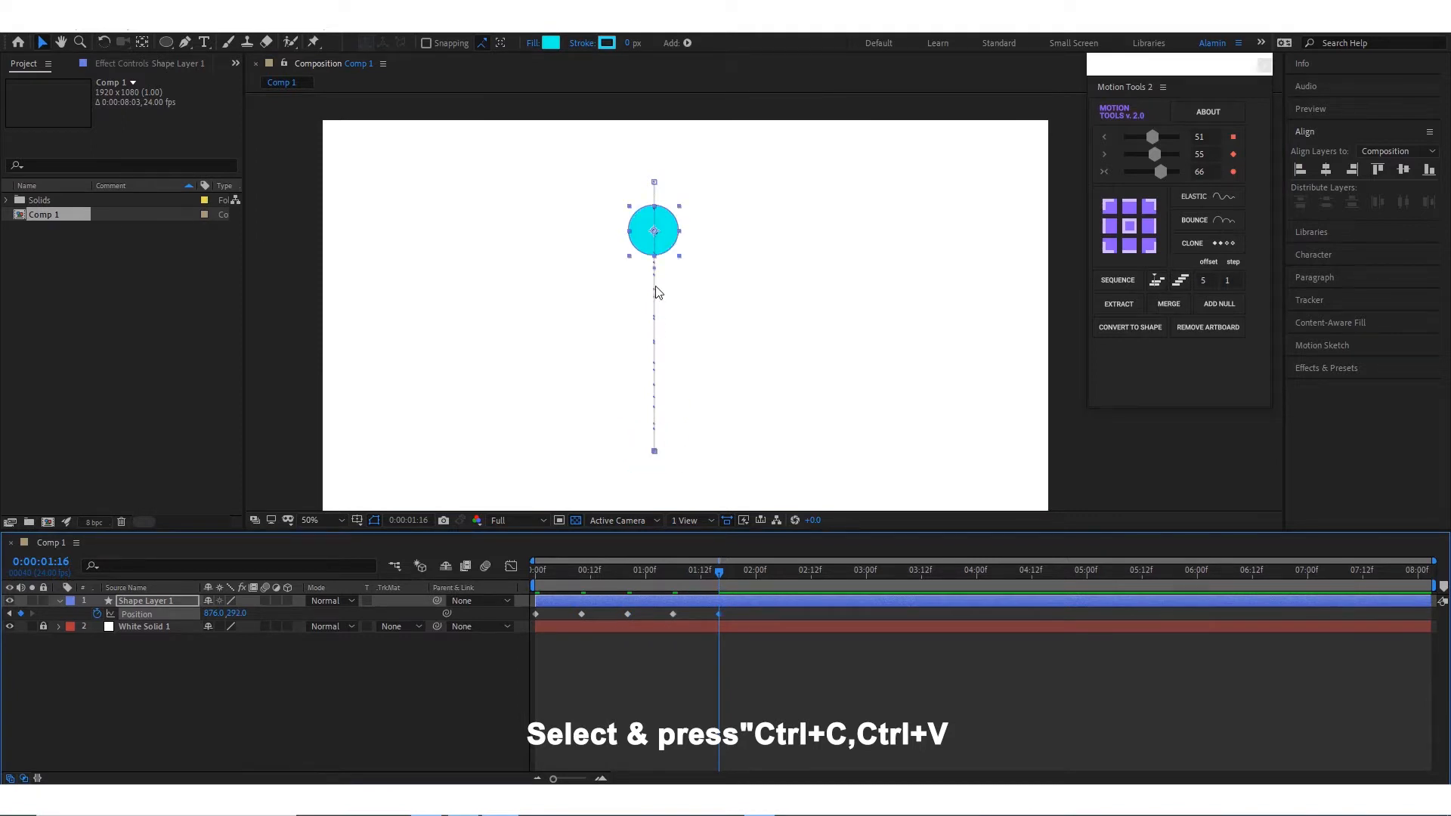
pyautogui.moveTo(669, 238); pyautogui.dragTo(671, 285)
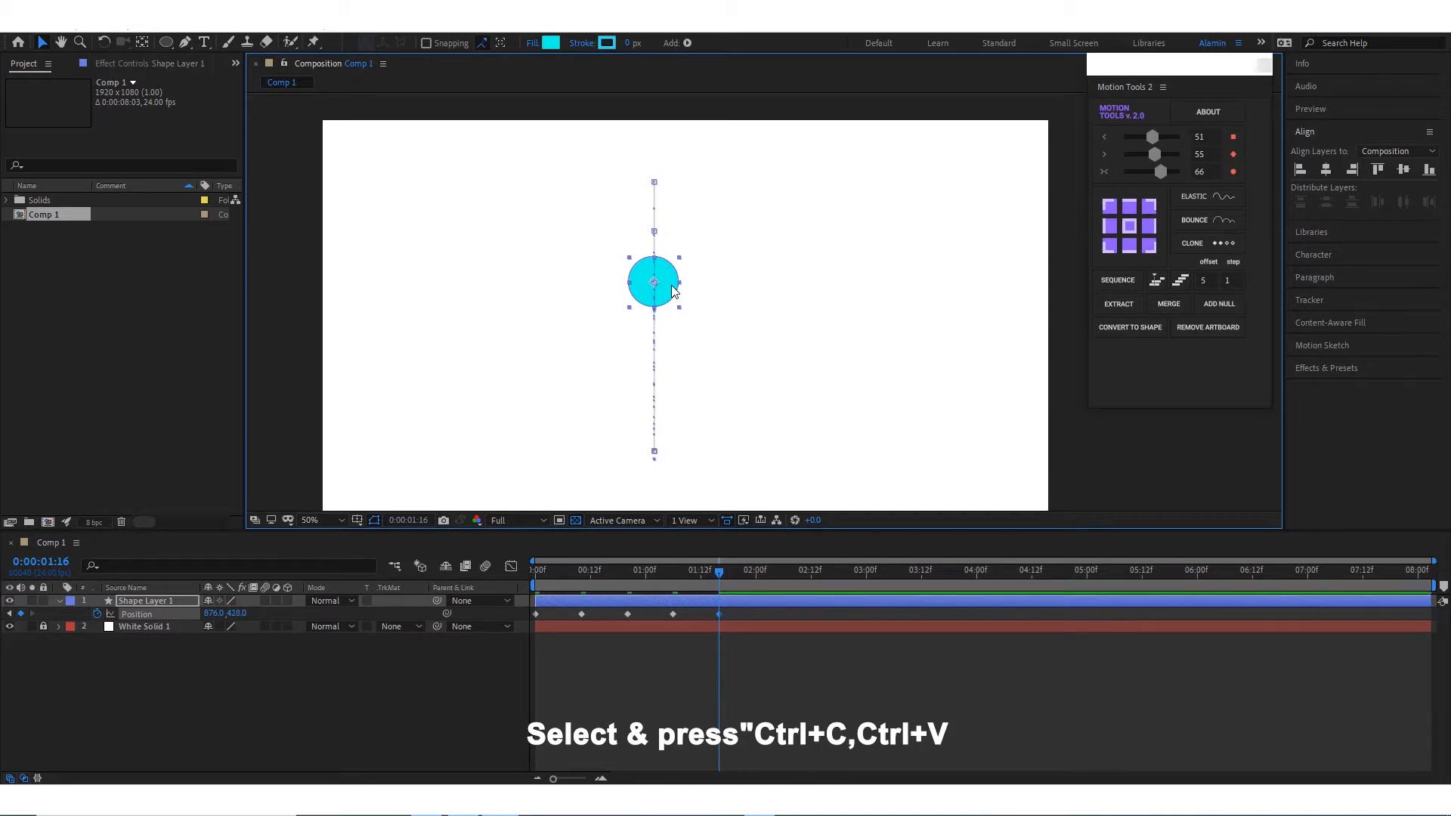
pyautogui.moveTo(723, 574); pyautogui.dragTo(712, 619)
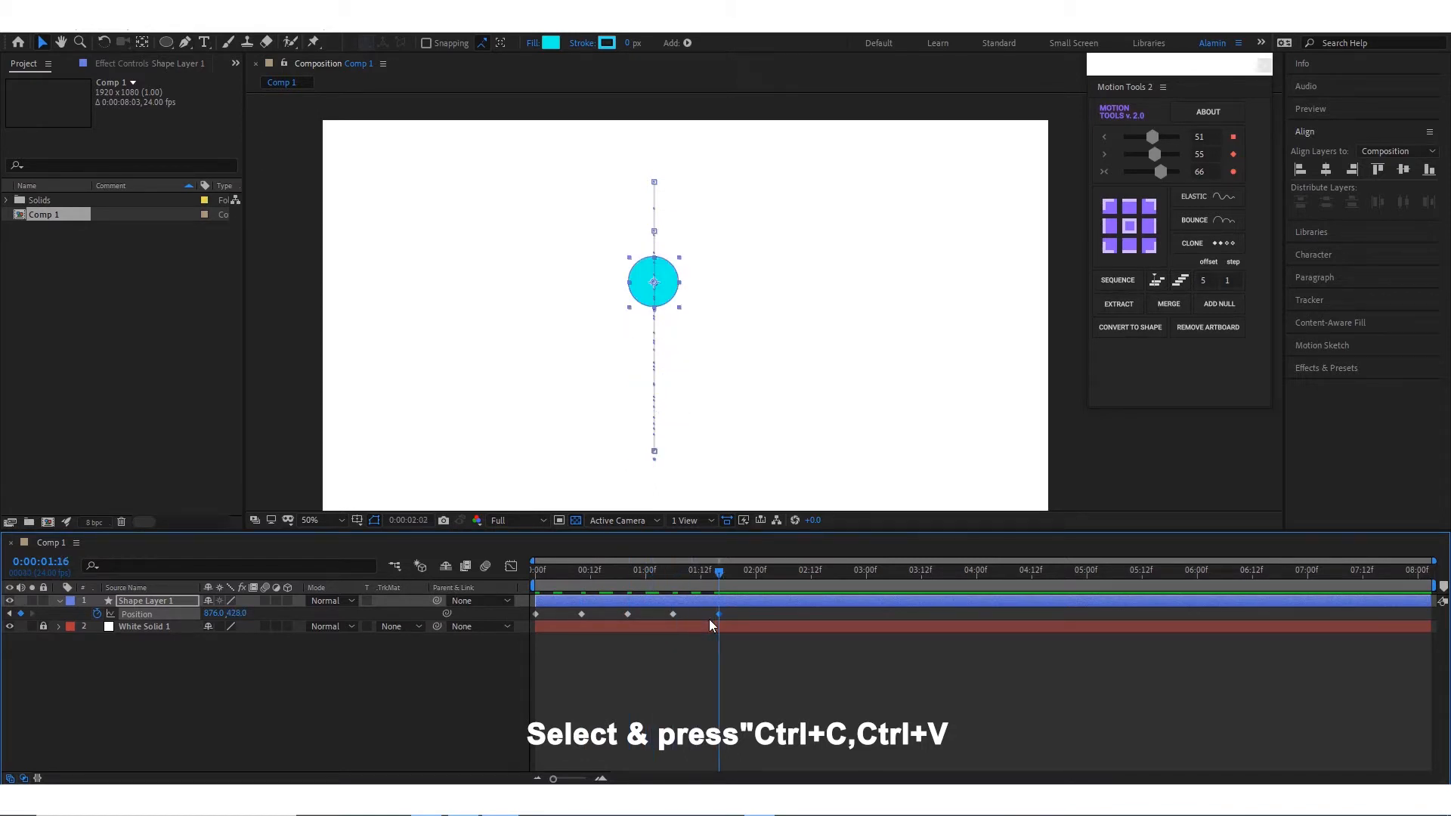
# Copy the floor-contact Position keyframe at 0:00:01:06 to 0:00:02:02
pyautogui.hotkey('shift', 'pagedown')
pyautogui.click(670, 616)
pyautogui.hotkey('ctrl', 'c')
pyautogui.hotkey('ctrl', 'v')
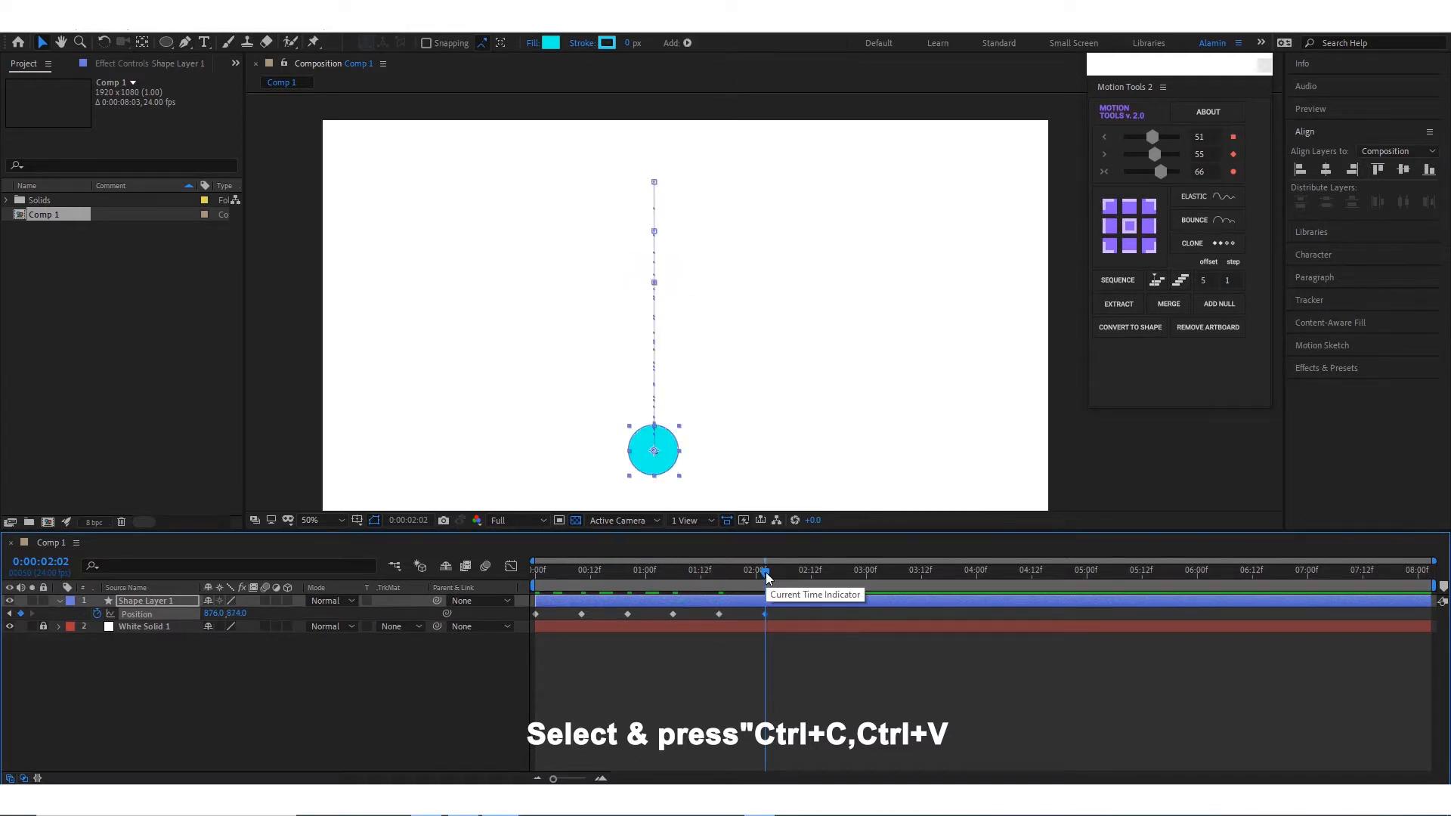
pyautogui.click(813, 668)
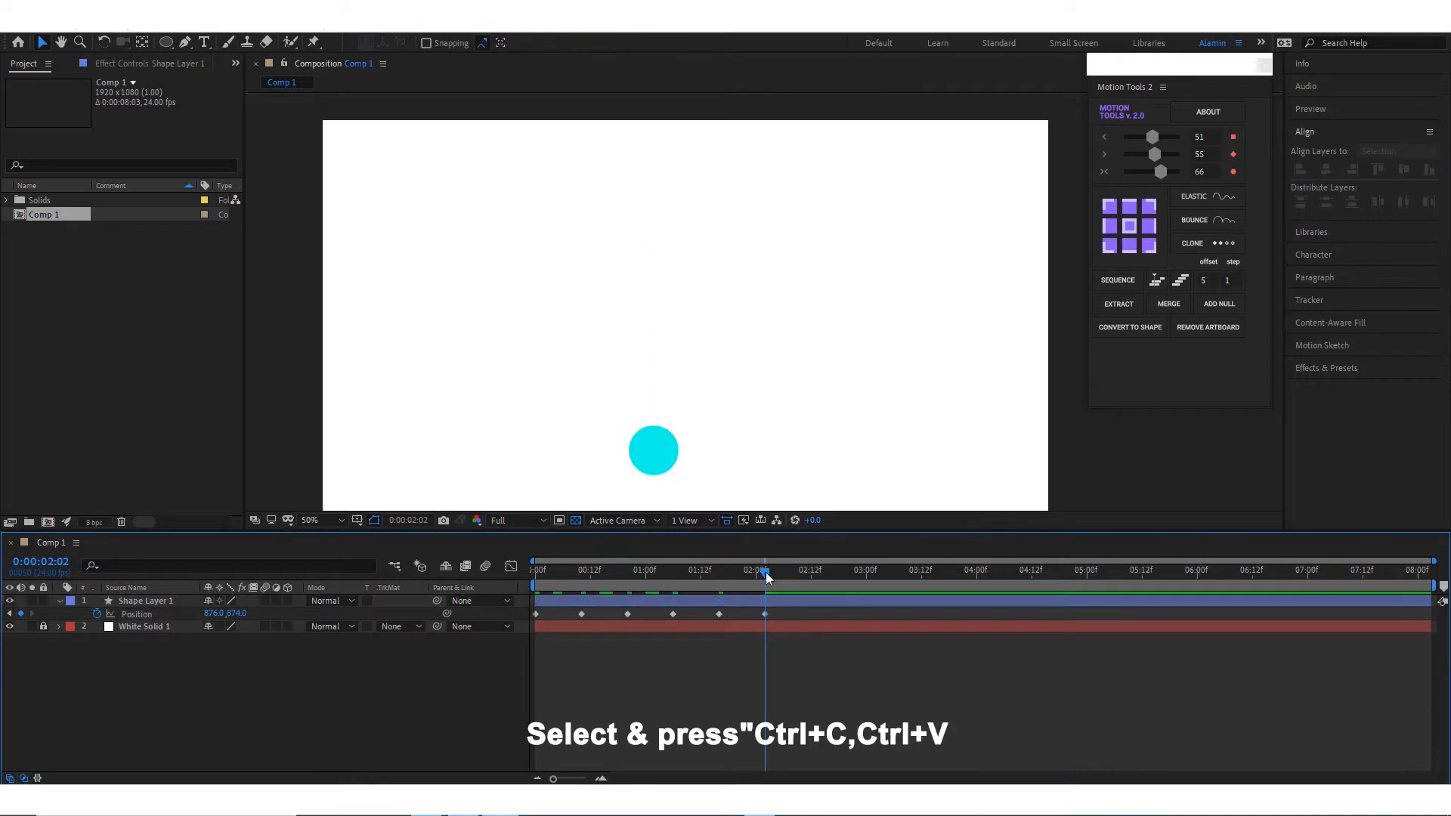
# Copy the 0:00:01:16 Position keyframe to 0:00:02:12 and lower the circle there to about 876, 560
pyautogui.hotkey('shift', 'pagedown')
pyautogui.click(718, 613)
pyautogui.hotkey('ctrl', 'c')
pyautogui.hotkey('ctrl', 'v')
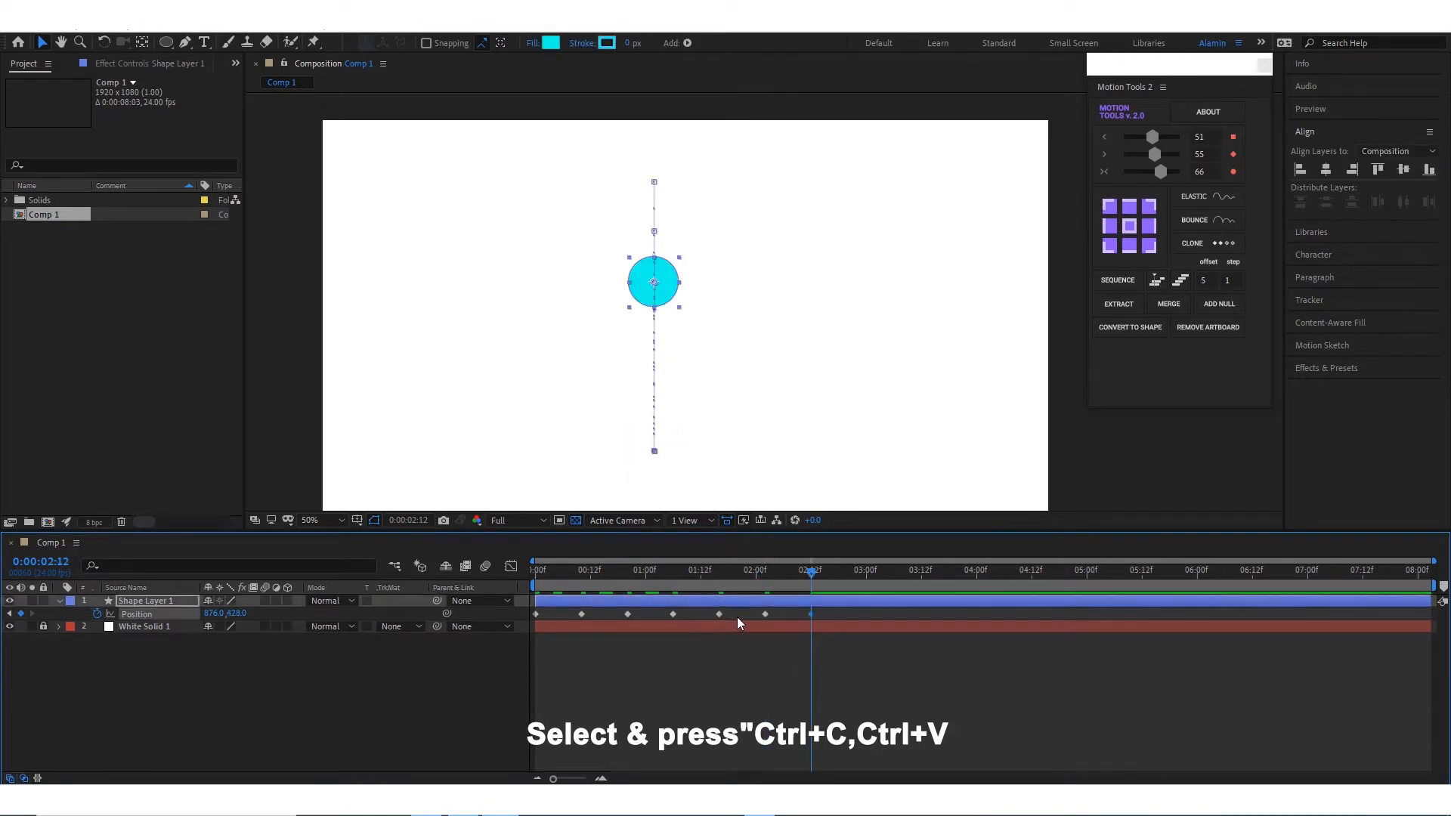
pyautogui.moveTo(672, 295); pyautogui.dragTo(668, 339)
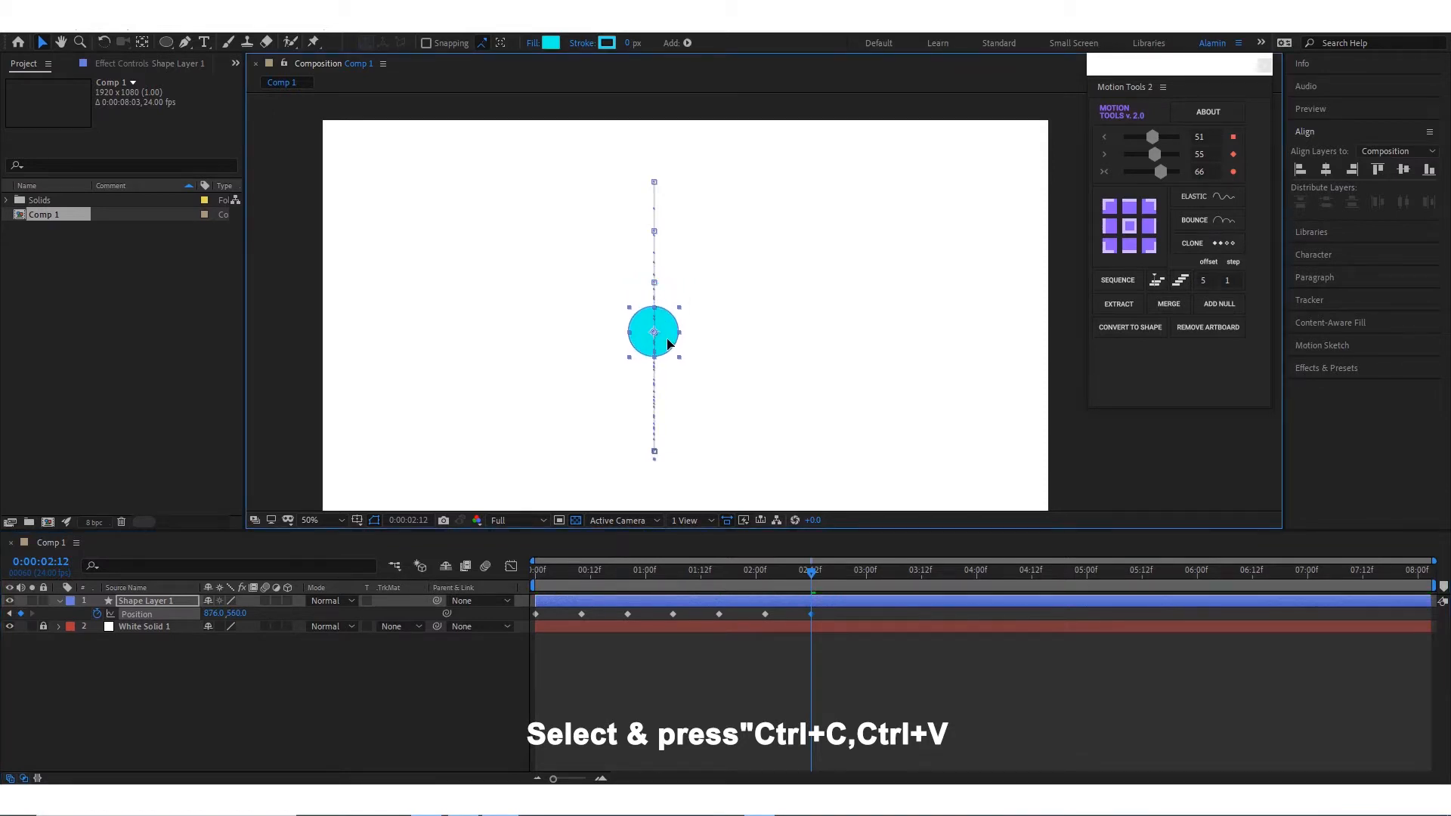
# Copy the floor-contact Position keyframe at 0:00:02:02 to 0:00:02:22
pyautogui.hotkey('shift', 'pagedown')
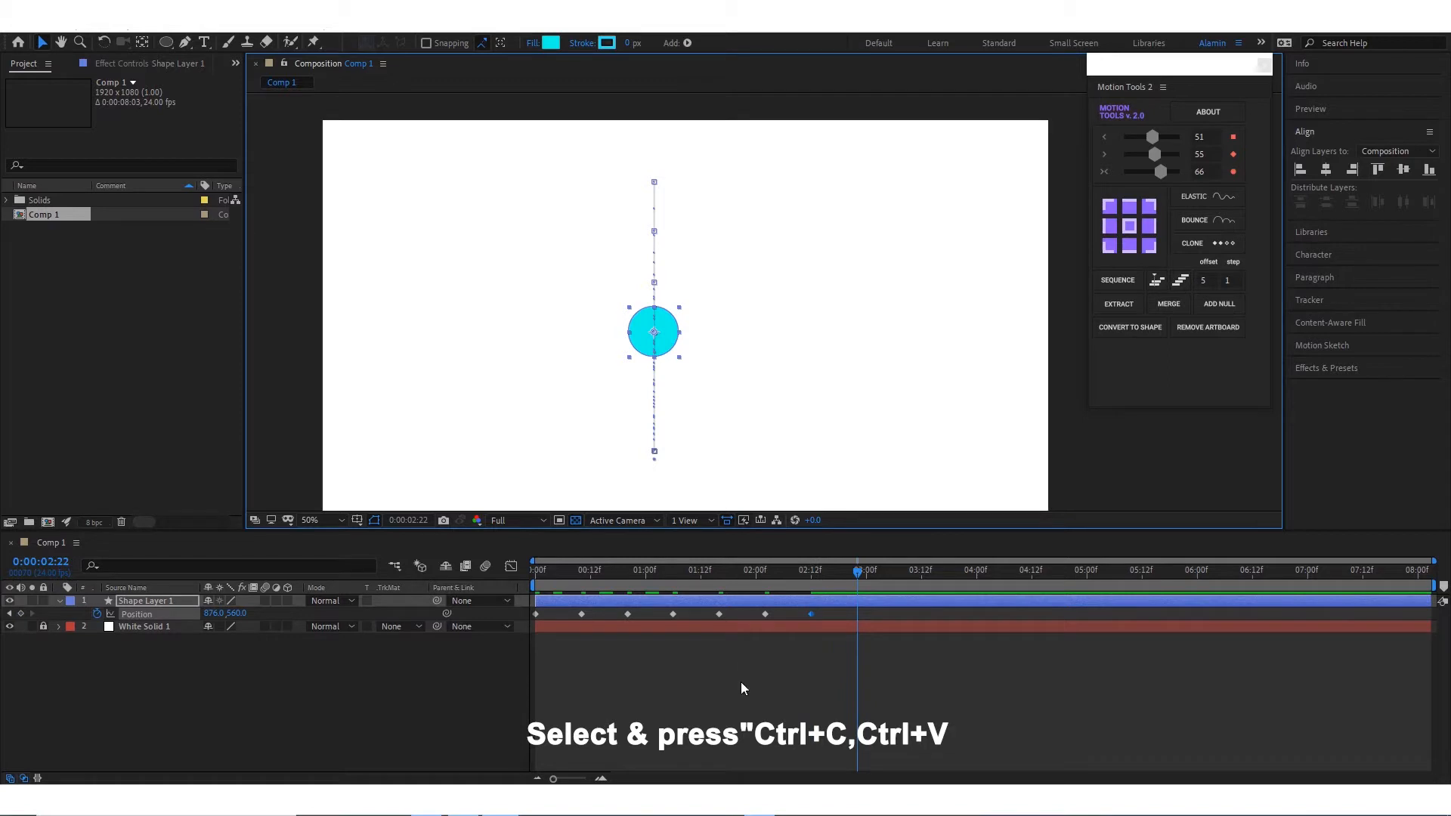
pyautogui.click(765, 615)
pyautogui.hotkey('ctrl', 'c')
pyautogui.hotkey('ctrl', 'v')
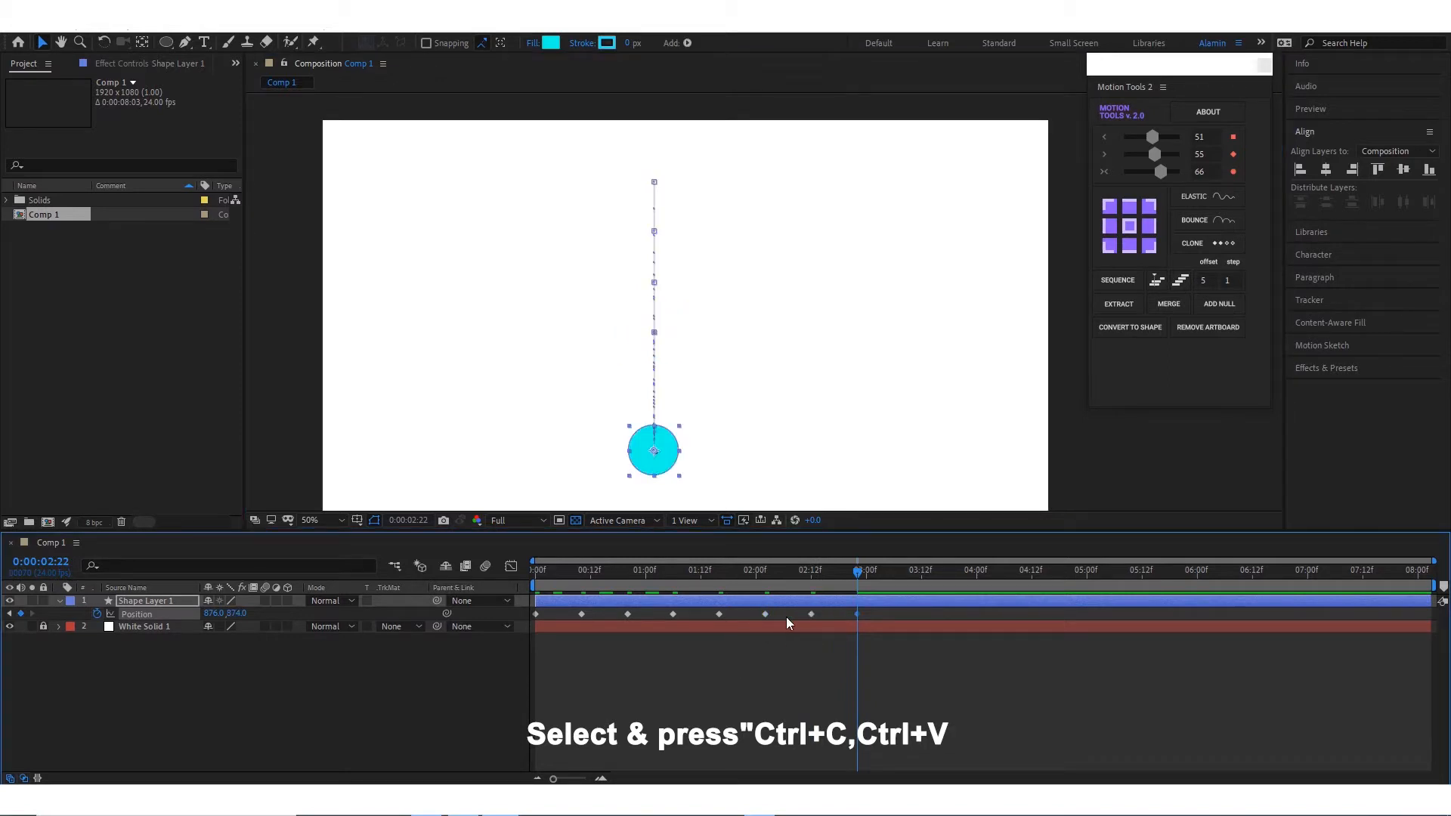
# Copy the 0:00:02:12 Position keyframe to 0:00:03:08 and lower the circle there to about 876, 684
pyautogui.hotkey('shift', 'pagedown')
pyautogui.click(822, 615)
pyautogui.click(811, 613)
pyautogui.hotkey('ctrl', 'c')
pyautogui.hotkey('ctrl', 'v')
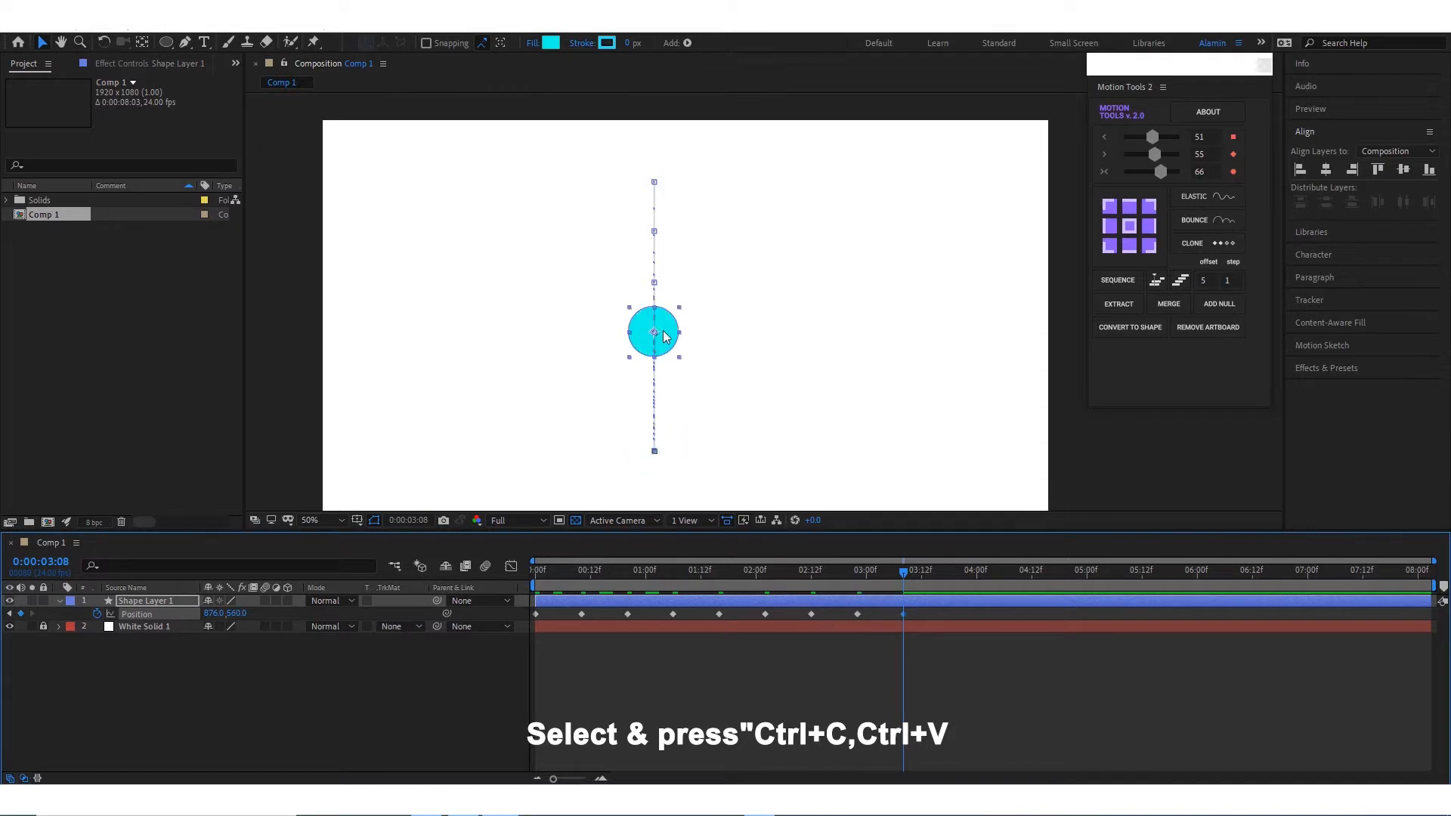
pyautogui.moveTo(665, 337); pyautogui.dragTo(665, 384)
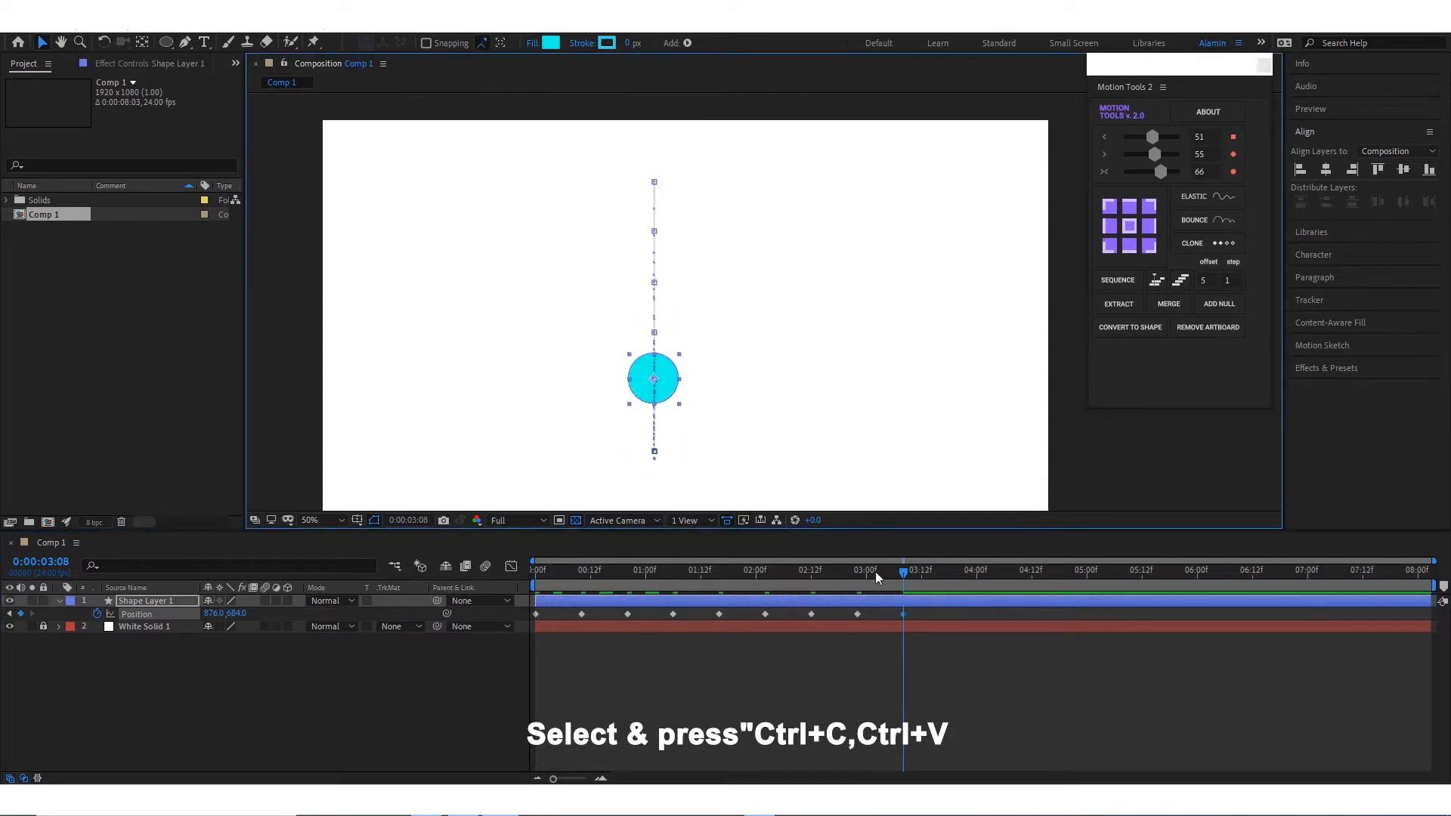
# Copy the floor-contact Position keyframe at 0:00:02:22 to 0:00:03:18
pyautogui.click(920, 690)
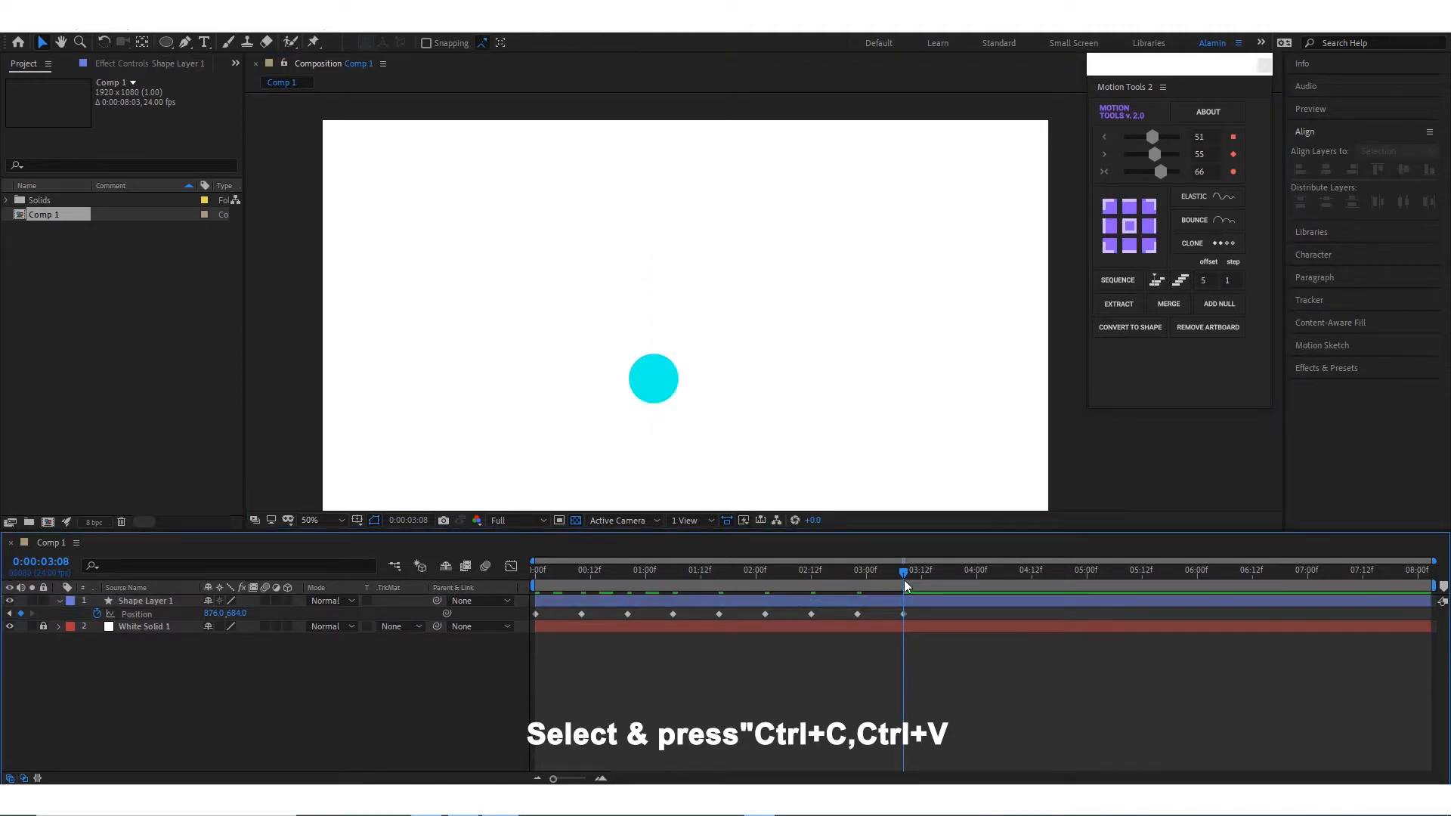
pyautogui.hotkey('shift', 'pagedown')
pyautogui.click(857, 613)
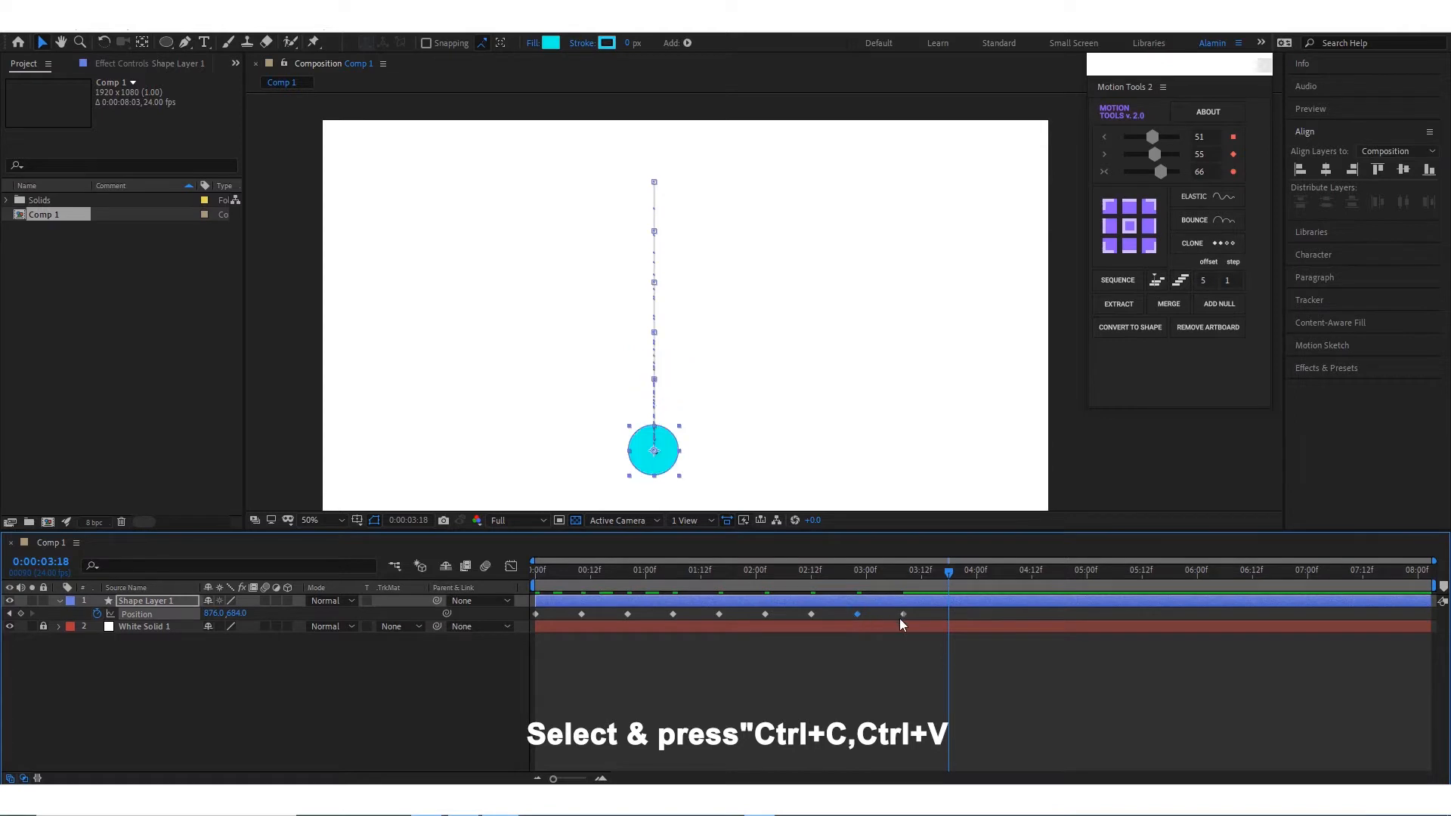
# Copy the 0:00:03:08 Position keyframe to 0:00:04:04 and lower the circle there to about 876, 786
pyautogui.hotkey('shift', 'pagedown')
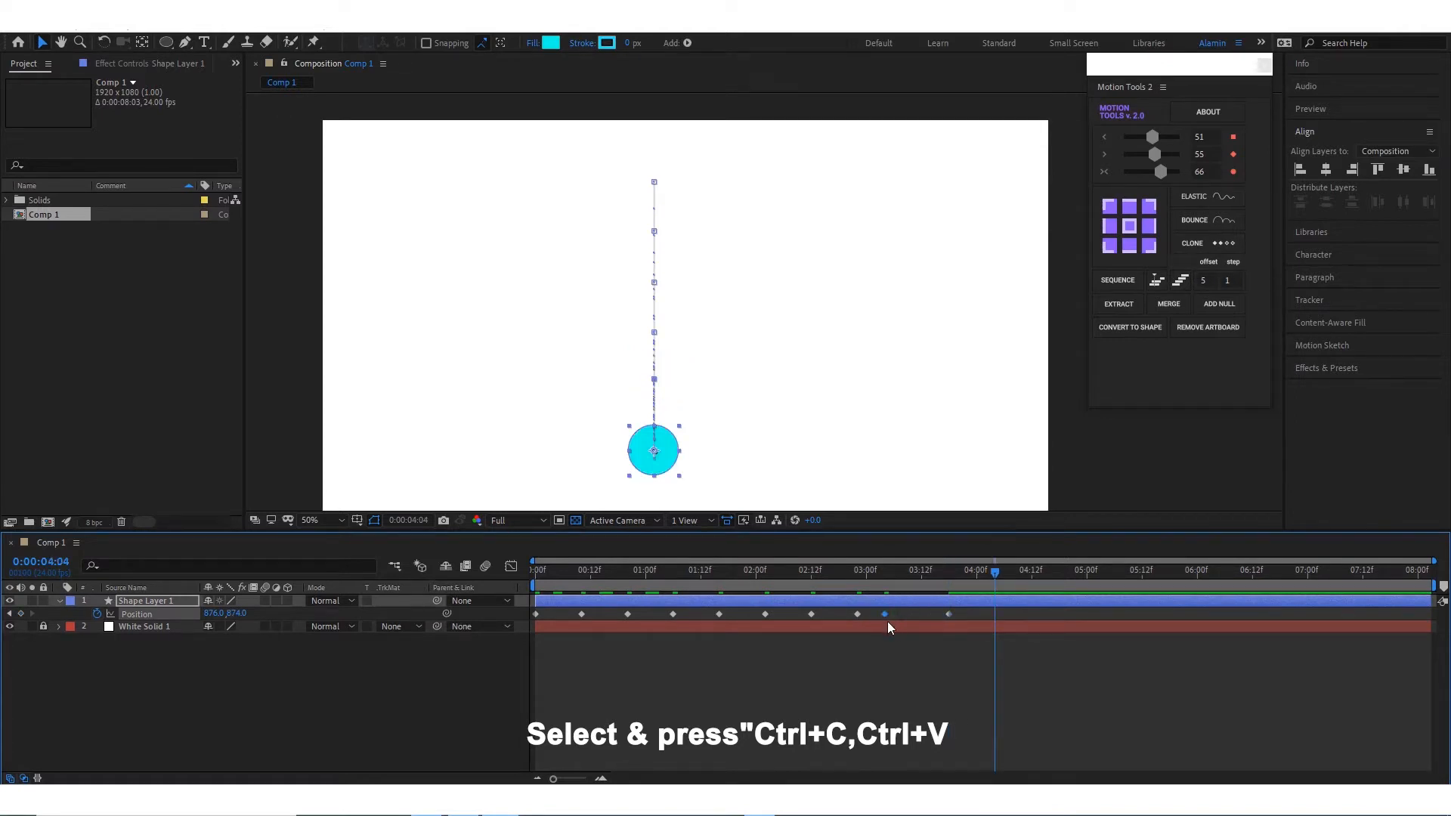
pyautogui.hotkey('ctrl', 'c')
pyautogui.hotkey('ctrl', 'v')
pyautogui.moveTo(664, 387); pyautogui.dragTo(663, 419)
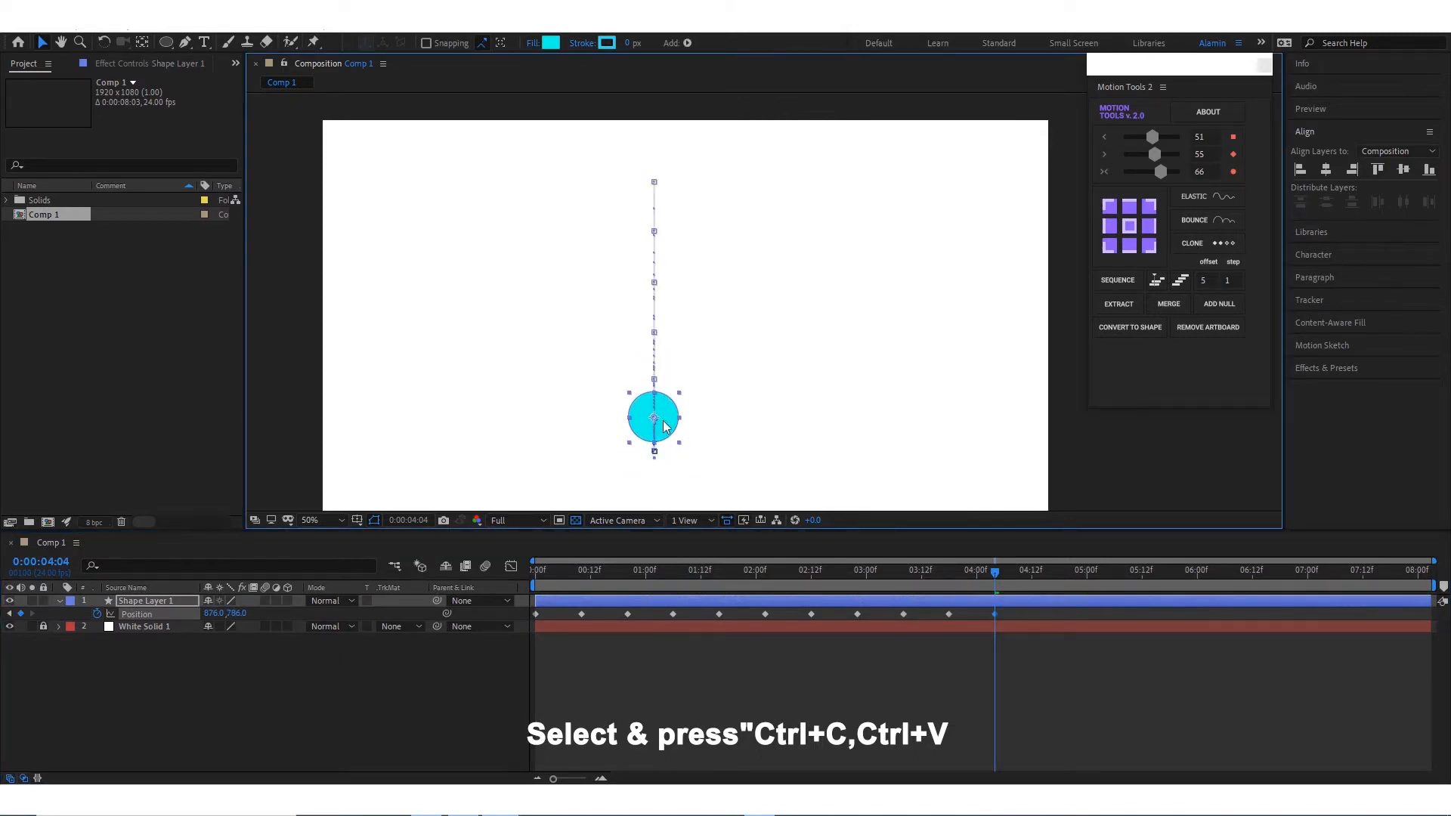
# Copy the floor-contact Position keyframe at 0:00:03:18 to 0:00:04:14
pyautogui.press('space')
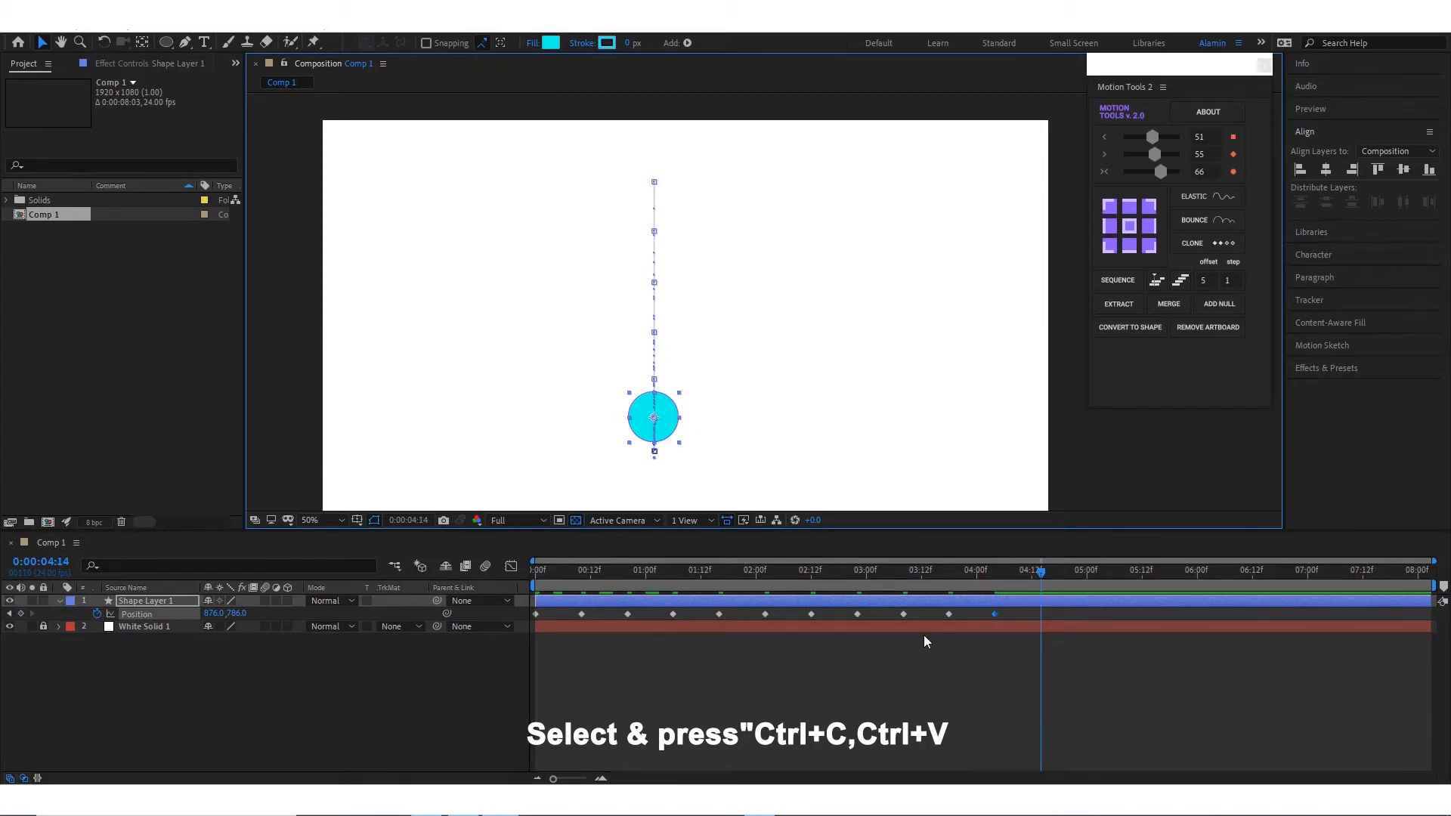
pyautogui.click(958, 618)
pyautogui.click(949, 615)
pyautogui.hotkey('ctrl', 'c')
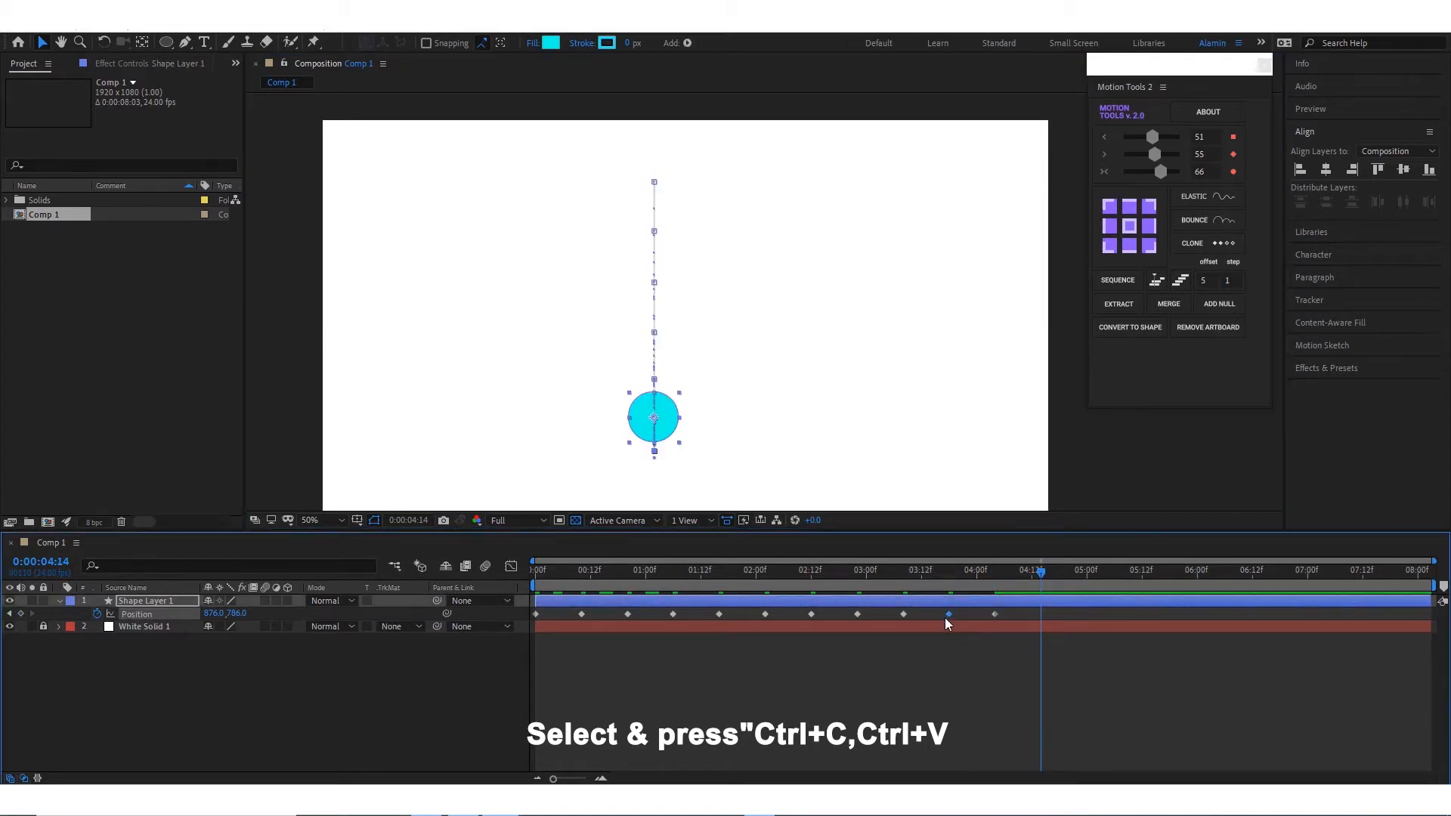
pyautogui.hotkey('ctrl', 'v')
# Preview the full bounce animation from the start of the composition
pyautogui.press('Home')
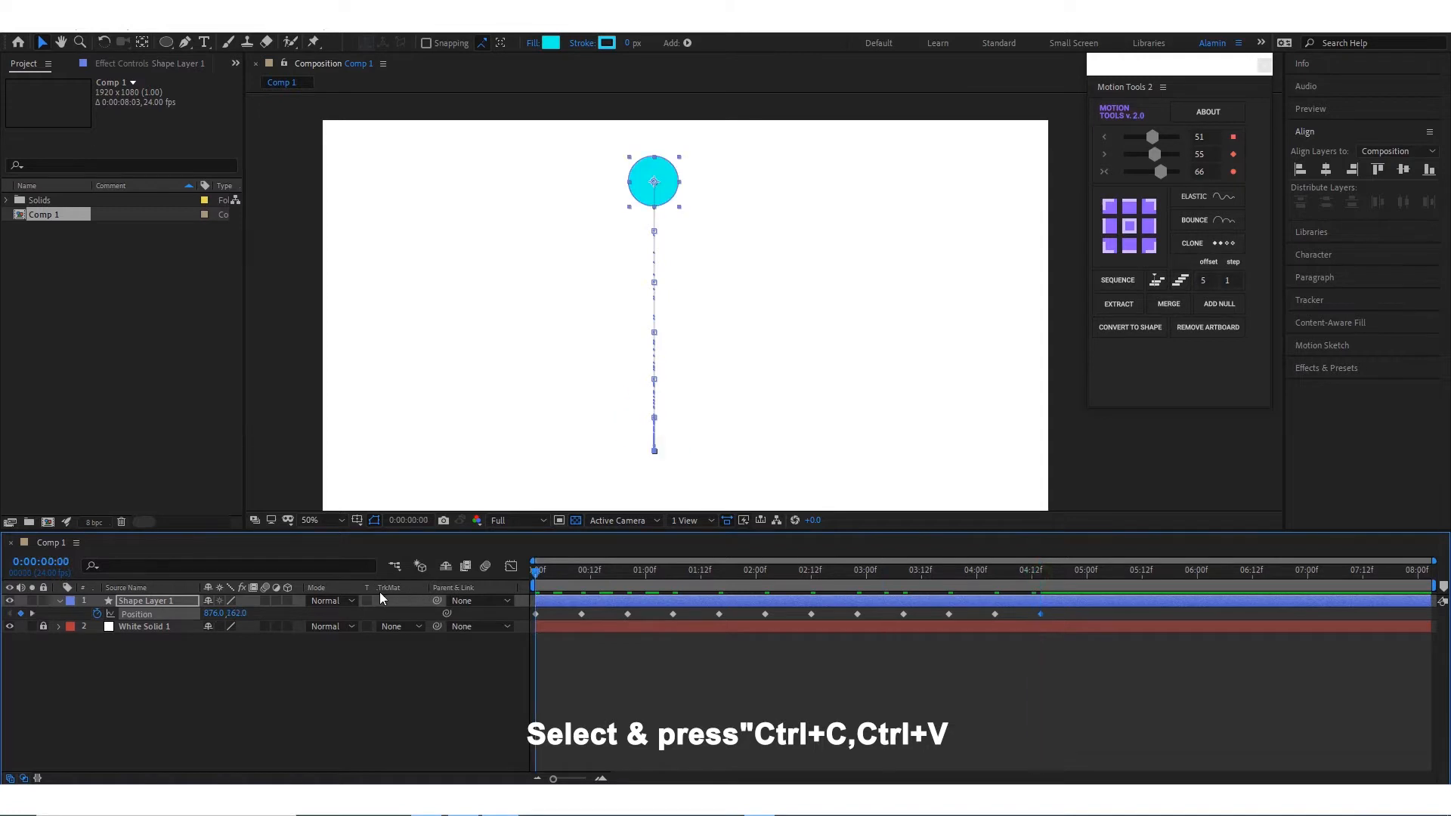
pyautogui.press('space')
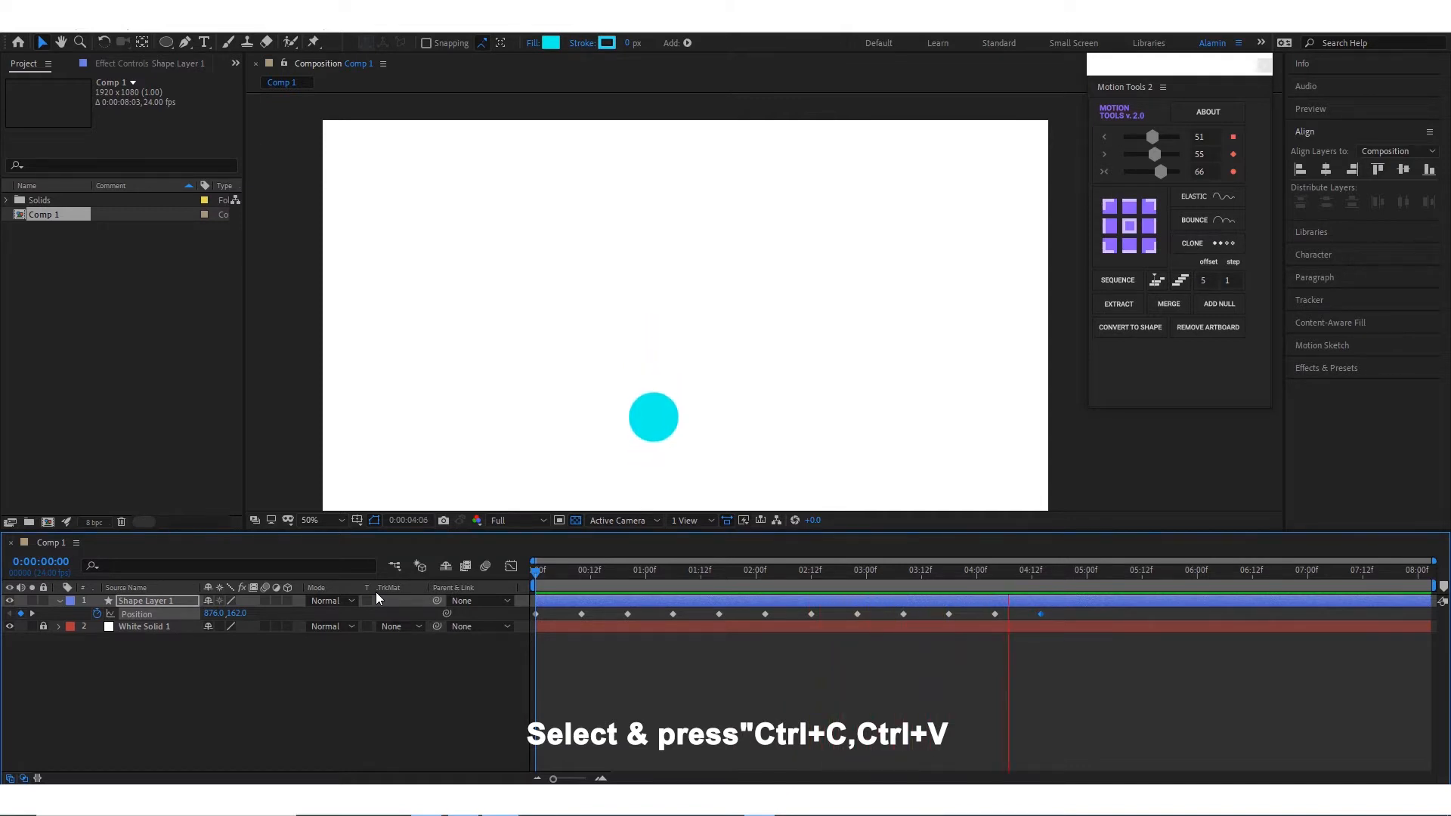
pyautogui.press('space')
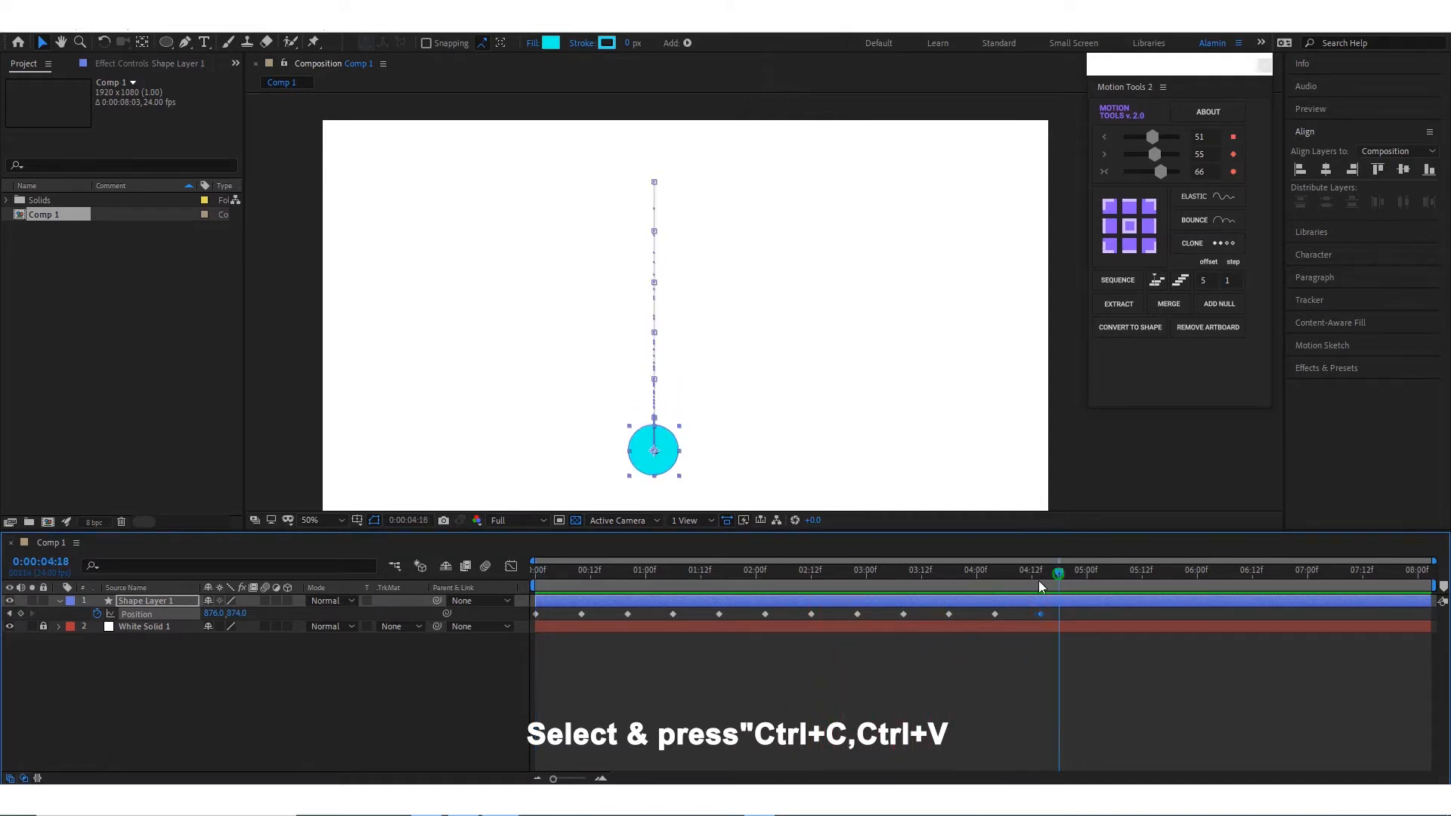
# Try to copy the 0:00:04:04 Position keyframe to 0:00:05:00
pyautogui.moveTo(1059, 574); pyautogui.dragTo(1039, 581)
pyautogui.hotkey('shift', 'pagedown')
pyautogui.click(997, 614)
pyautogui.hotkey('ctrl', 'c')
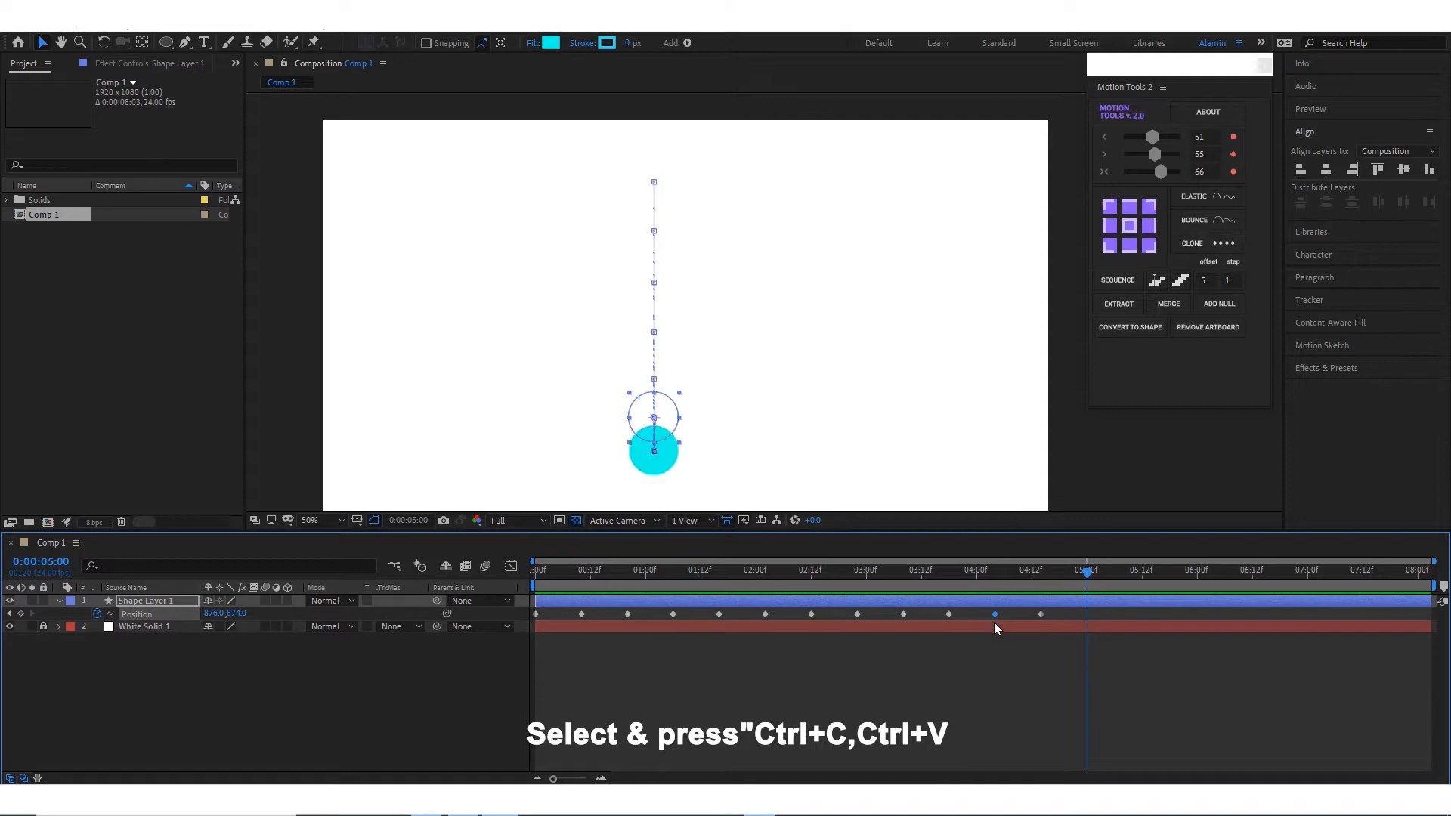
pyautogui.hotkey('ctrl', 'v')
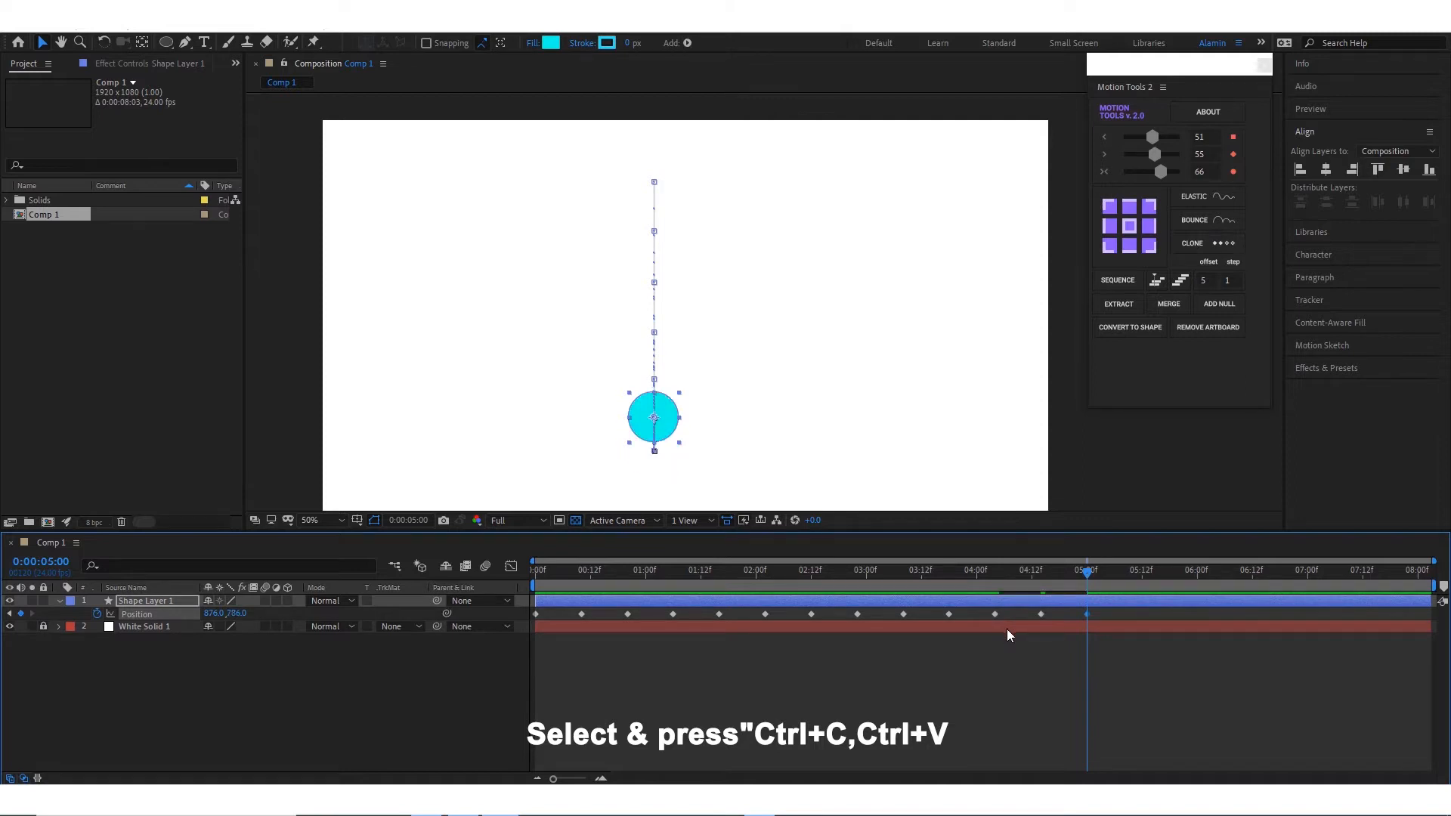
pyautogui.hotkey('ctrl', 'z')
pyautogui.moveTo(1092, 576); pyautogui.dragTo(1041, 580)
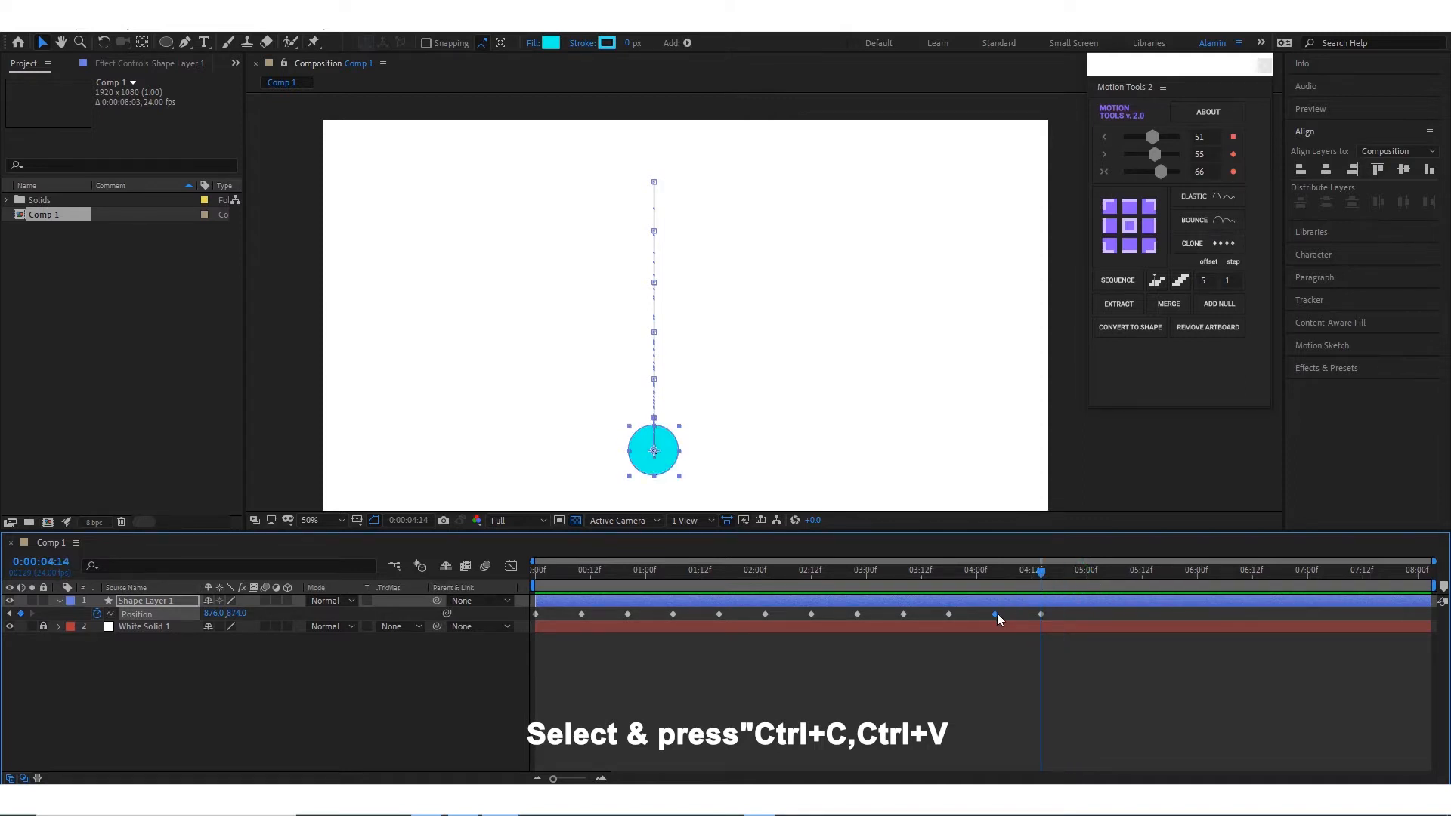
pyautogui.click(946, 616)
# Preview the first bounce from the start and return the playhead to 0:00:00:00
pyautogui.press('Home')
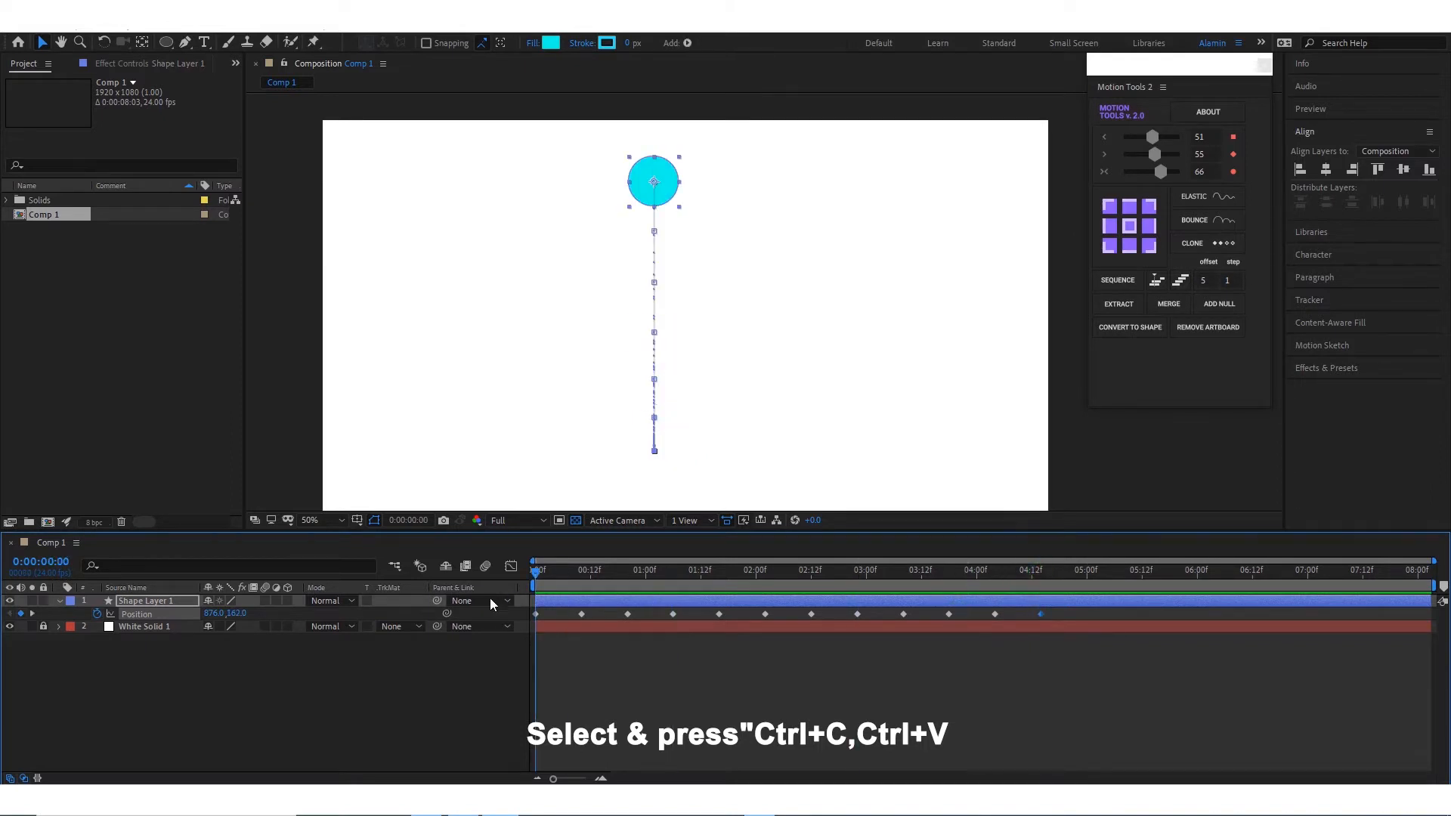
pyautogui.press('space')
pyautogui.press('space')
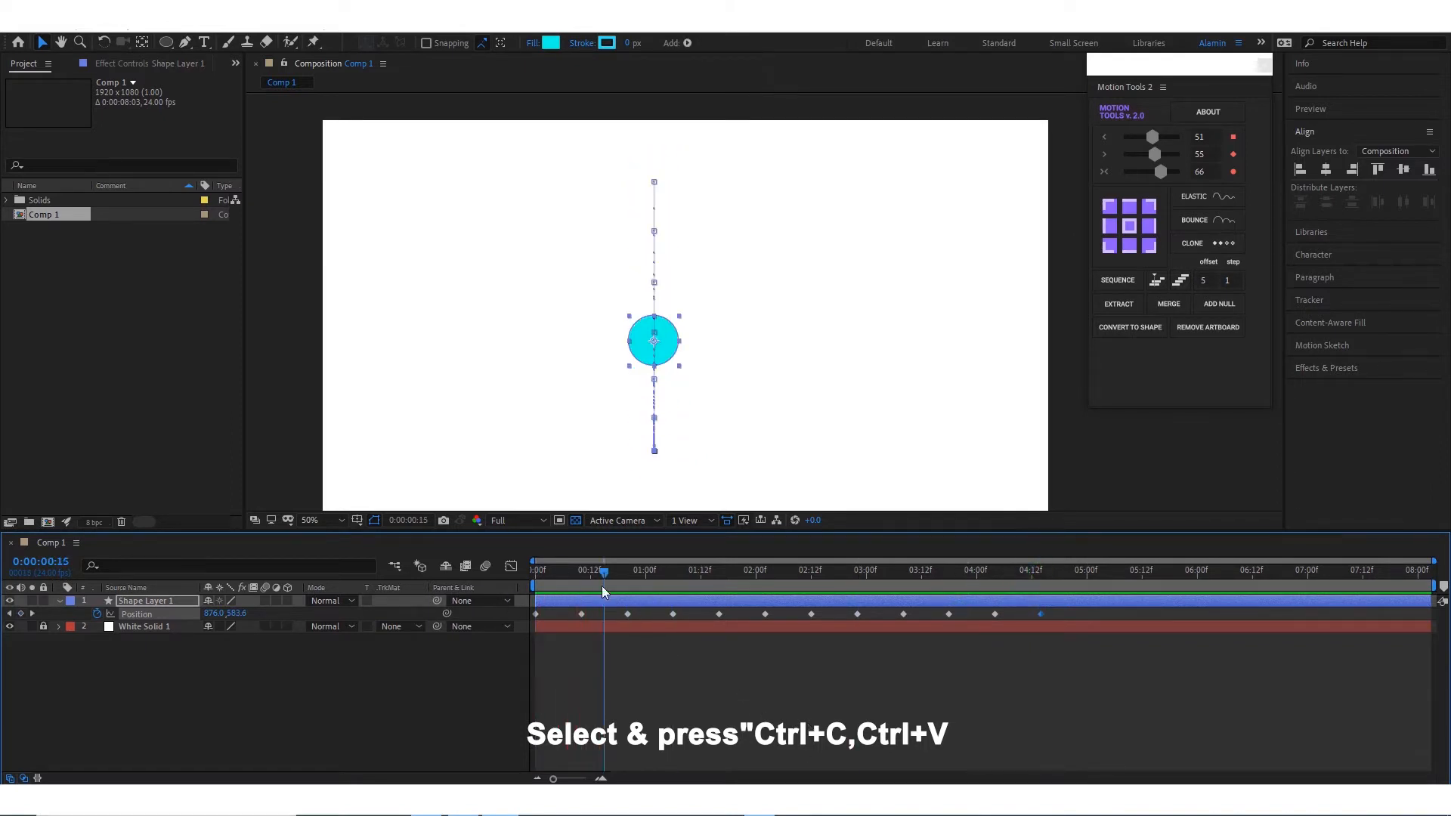
pyautogui.moveTo(602, 582); pyautogui.dragTo(509, 583)
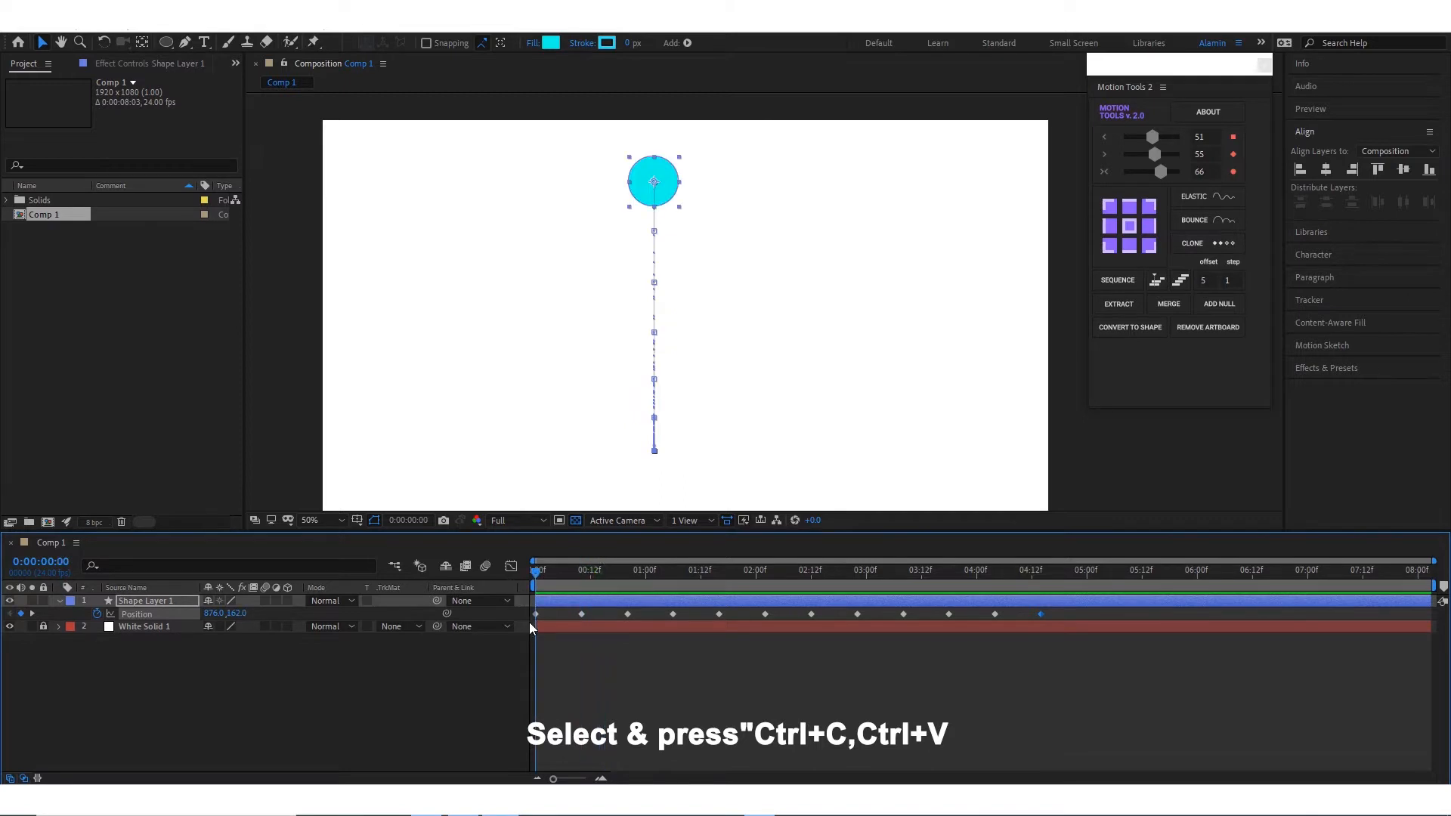
# Apply Easy Ease to the circle's Position keyframes at 0:00:00:00 and 0:00:00:20
pyautogui.click(538, 613)
pyautogui.click(534, 615)
pyautogui.moveTo(541, 569); pyautogui.dragTo(612, 624)
pyautogui.rightClick(627, 614)
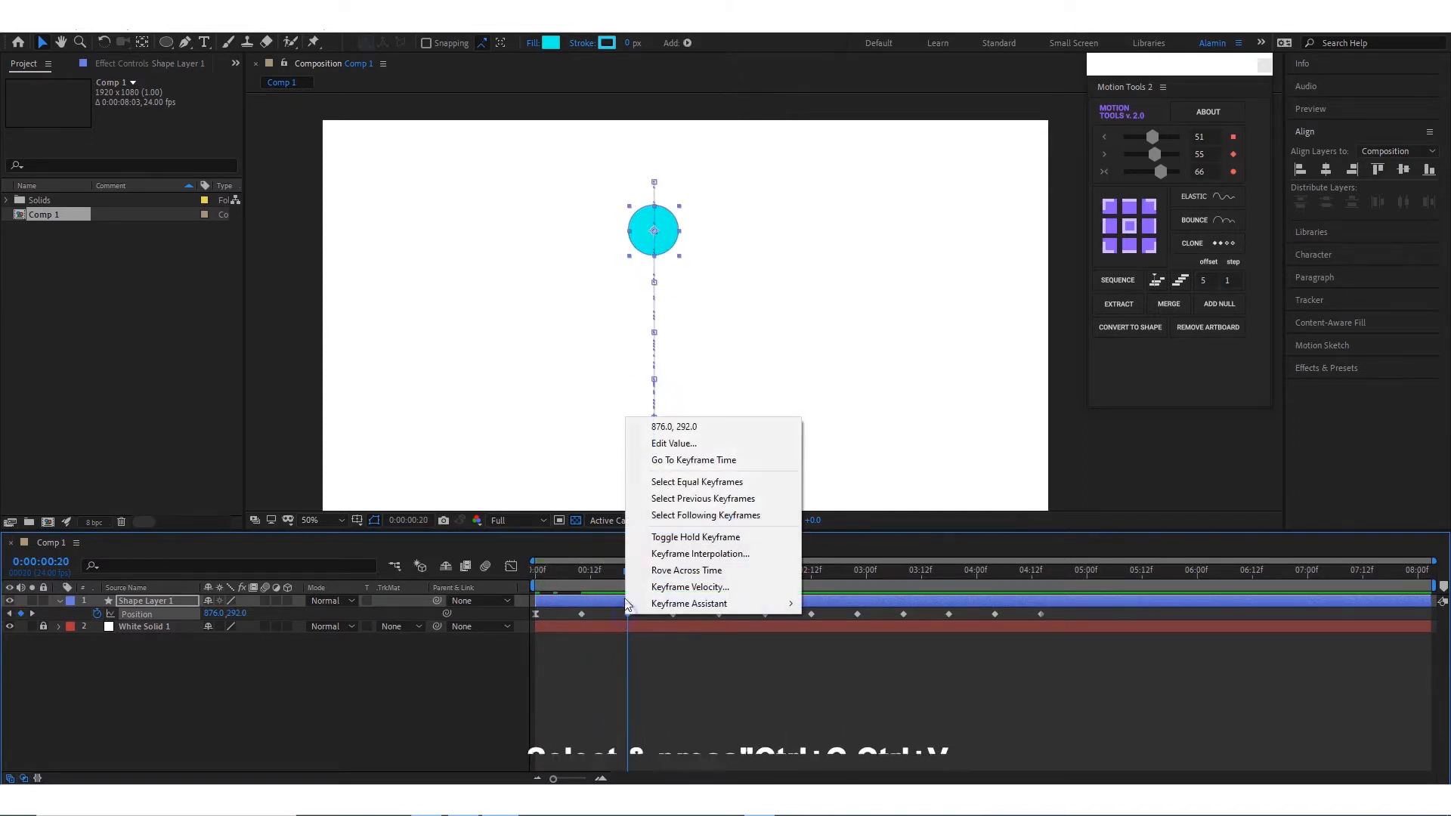
pyautogui.moveTo(742, 605)
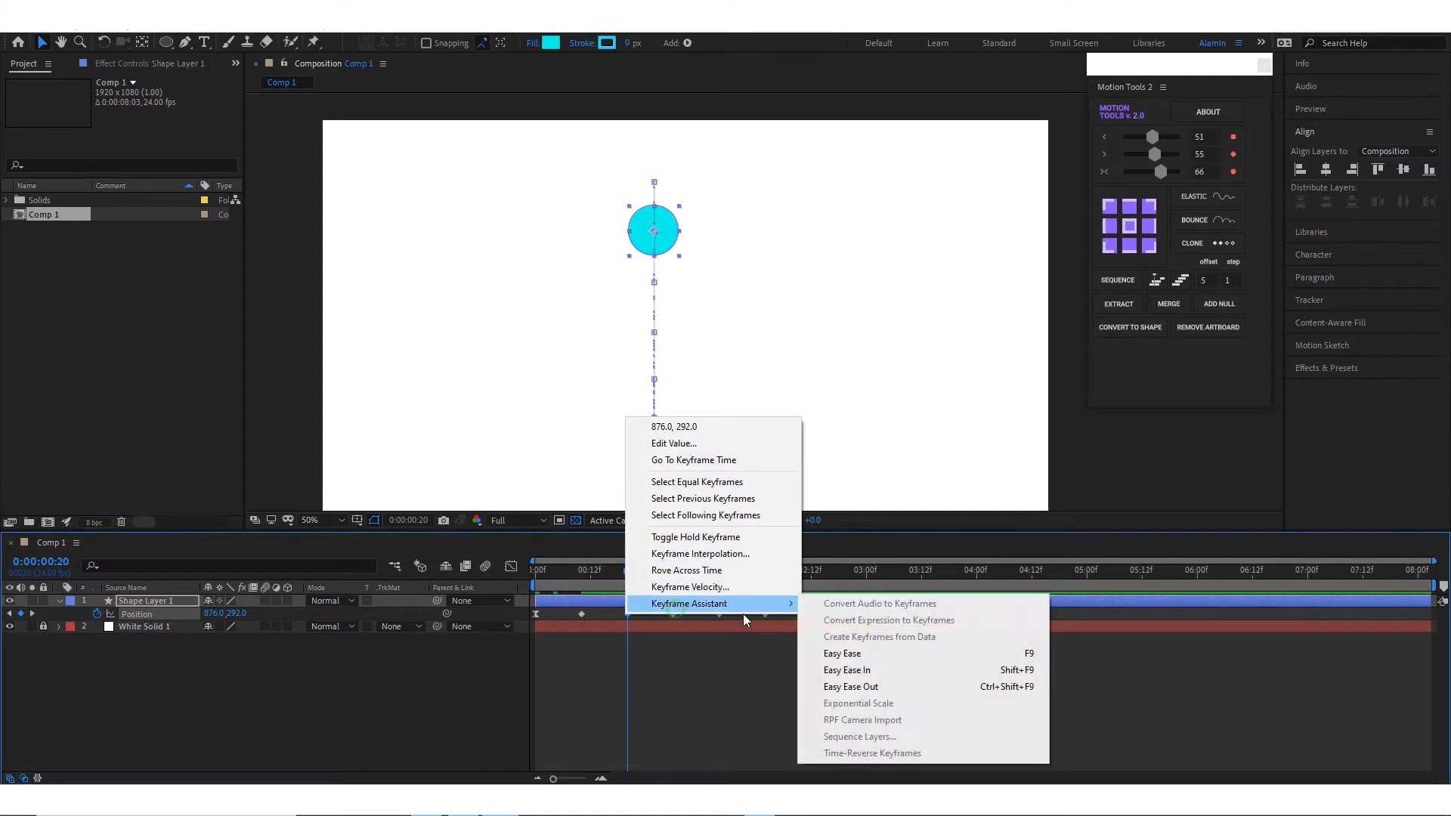
pyautogui.click(839, 642)
# Apply Easy Ease to the bounce-peak Position keyframe at 0:00:01:16
pyautogui.moveTo(728, 610); pyautogui.dragTo(708, 628)
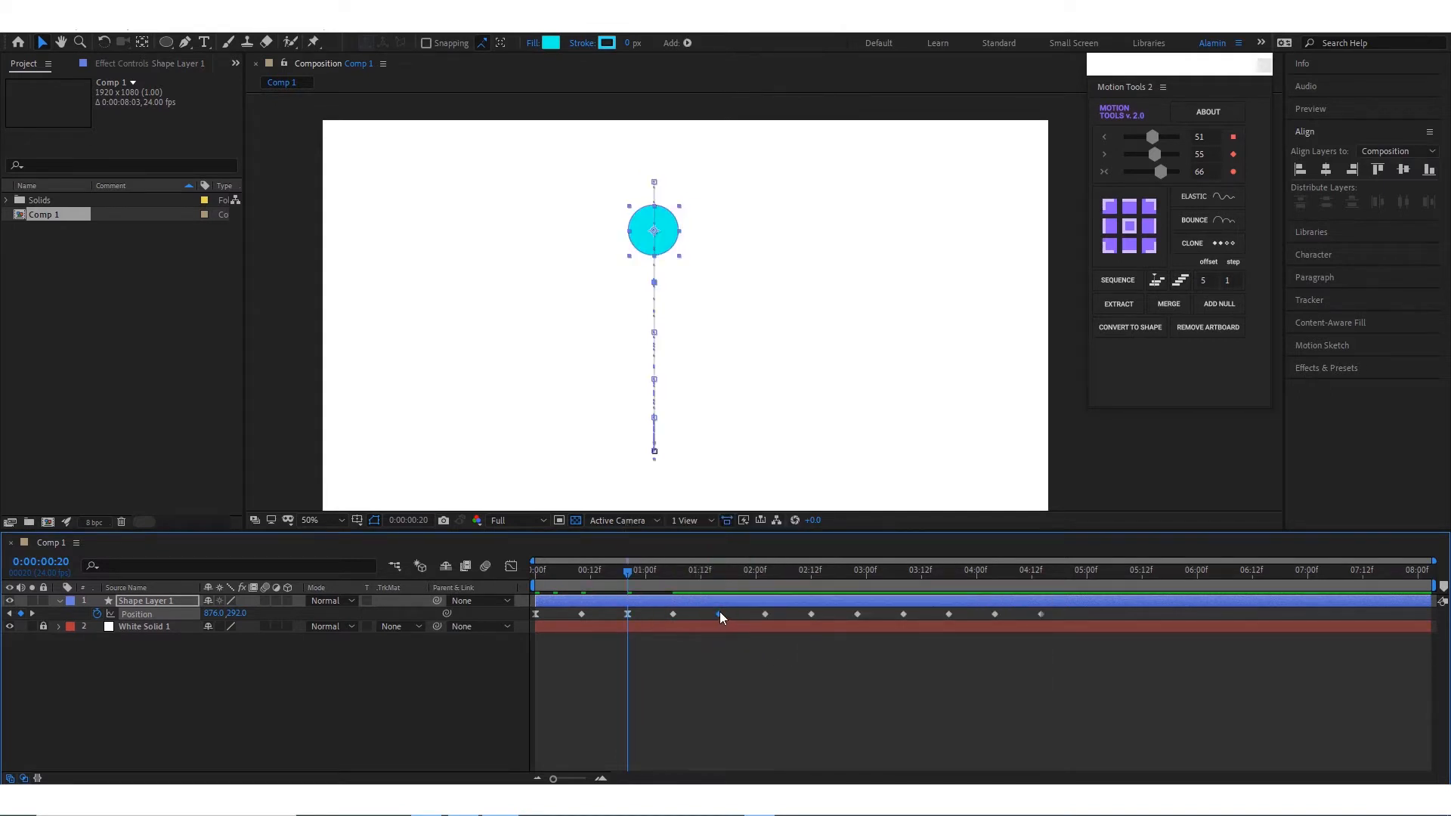
pyautogui.rightClick(720, 614)
pyautogui.moveTo(783, 602)
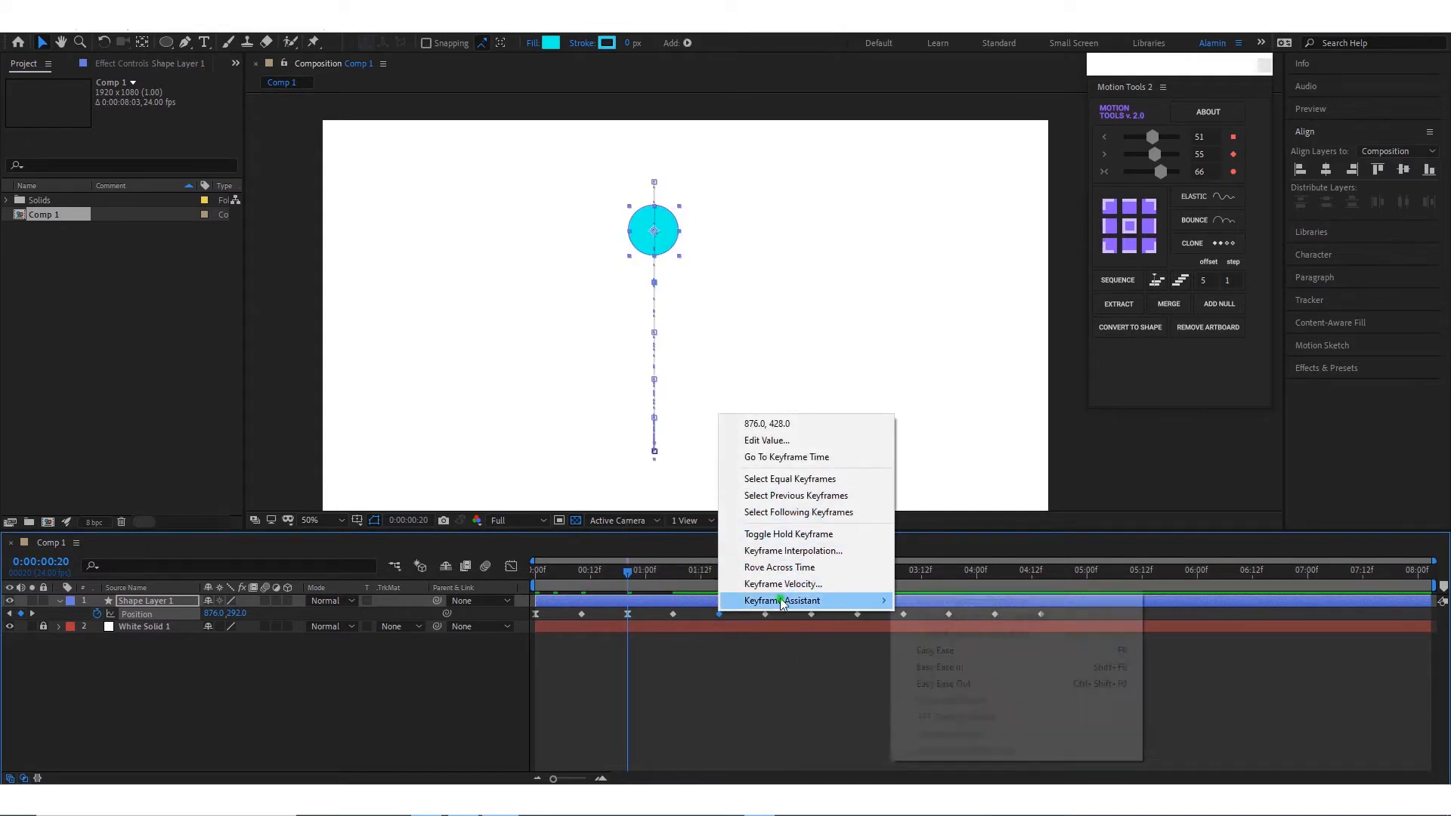
pyautogui.click(936, 652)
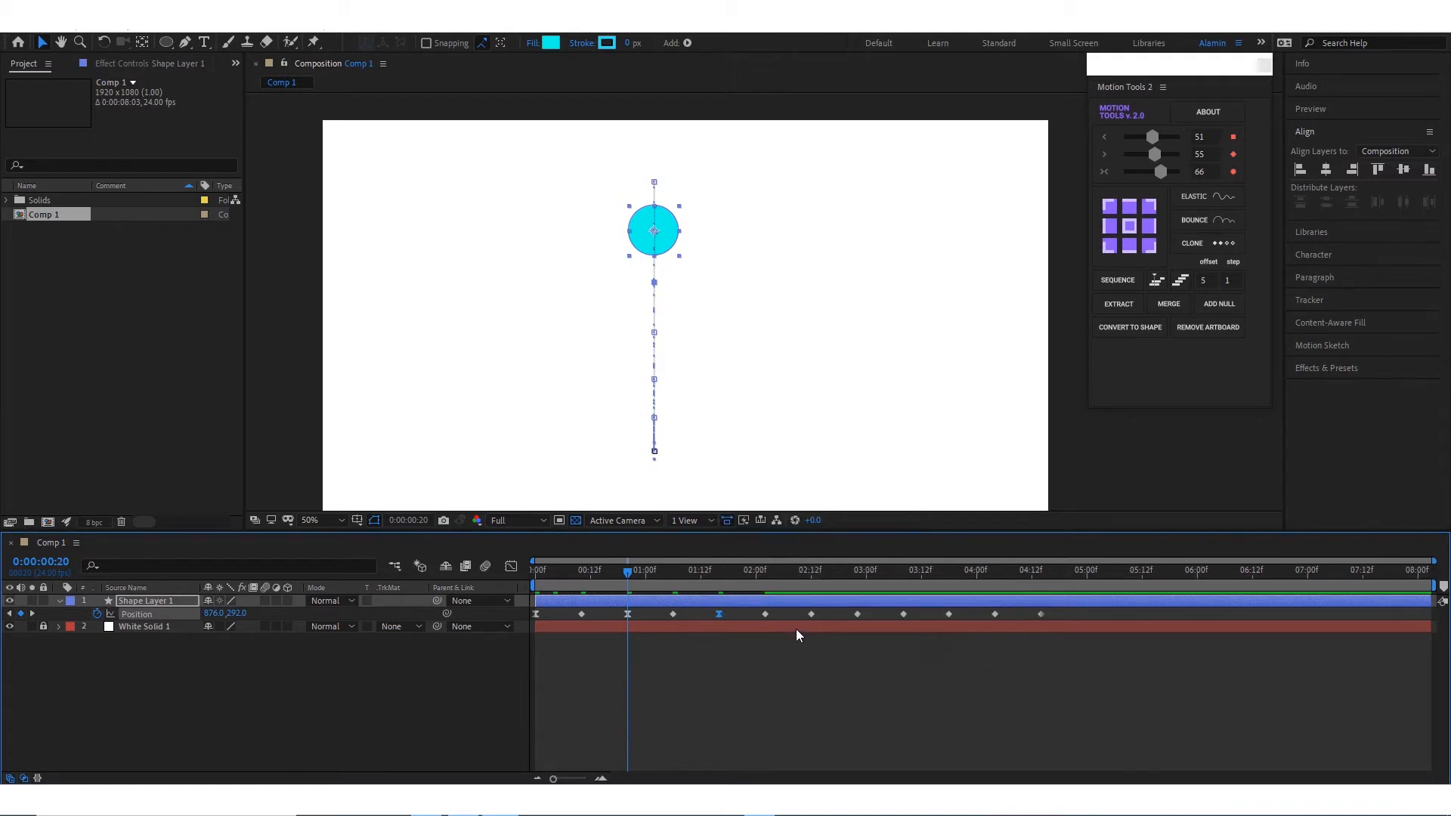
# Apply Easy Ease to the bounce-peak Position keyframes at 0:00:02:12, 0:00:03:08 and 0:00:04:04
pyautogui.moveTo(796, 629); pyautogui.dragTo(812, 619)
pyautogui.rightClick(995, 615)
pyautogui.moveTo(1043, 614)
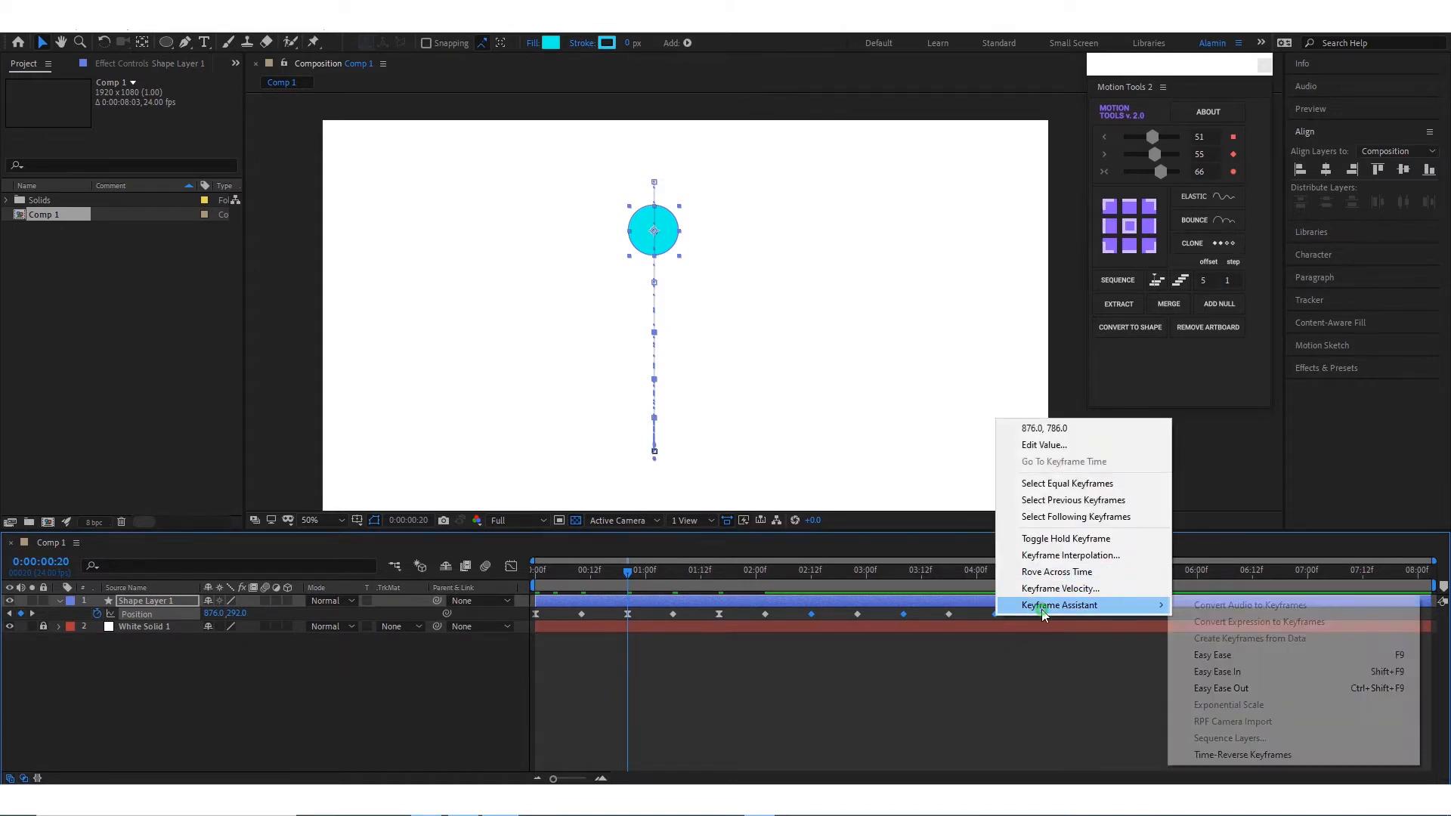
pyautogui.click(1251, 660)
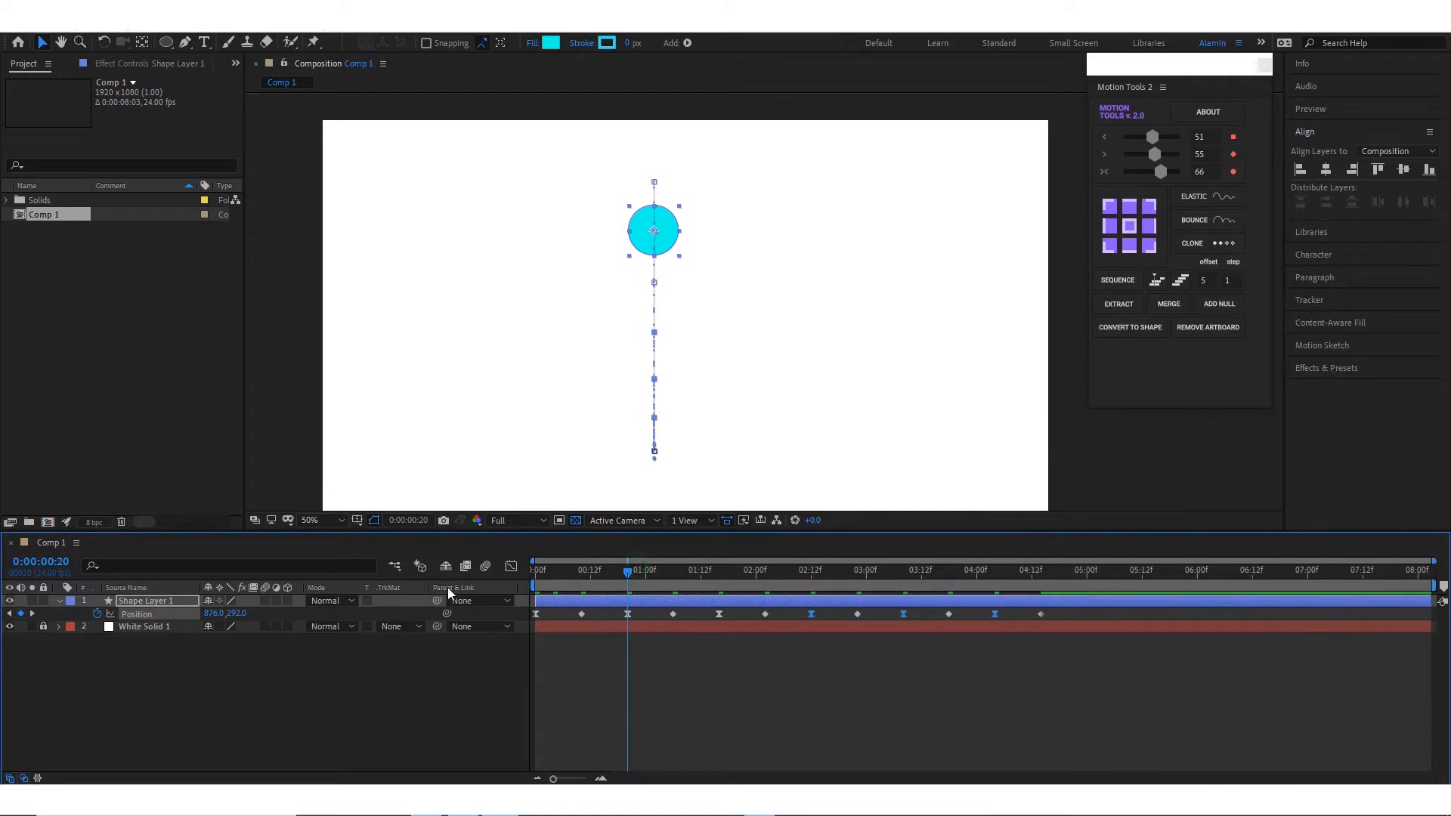
# Preview the eased bounce animation and return the playhead to 0:00:00:00
pyautogui.click(543, 584)
pyautogui.press('space')
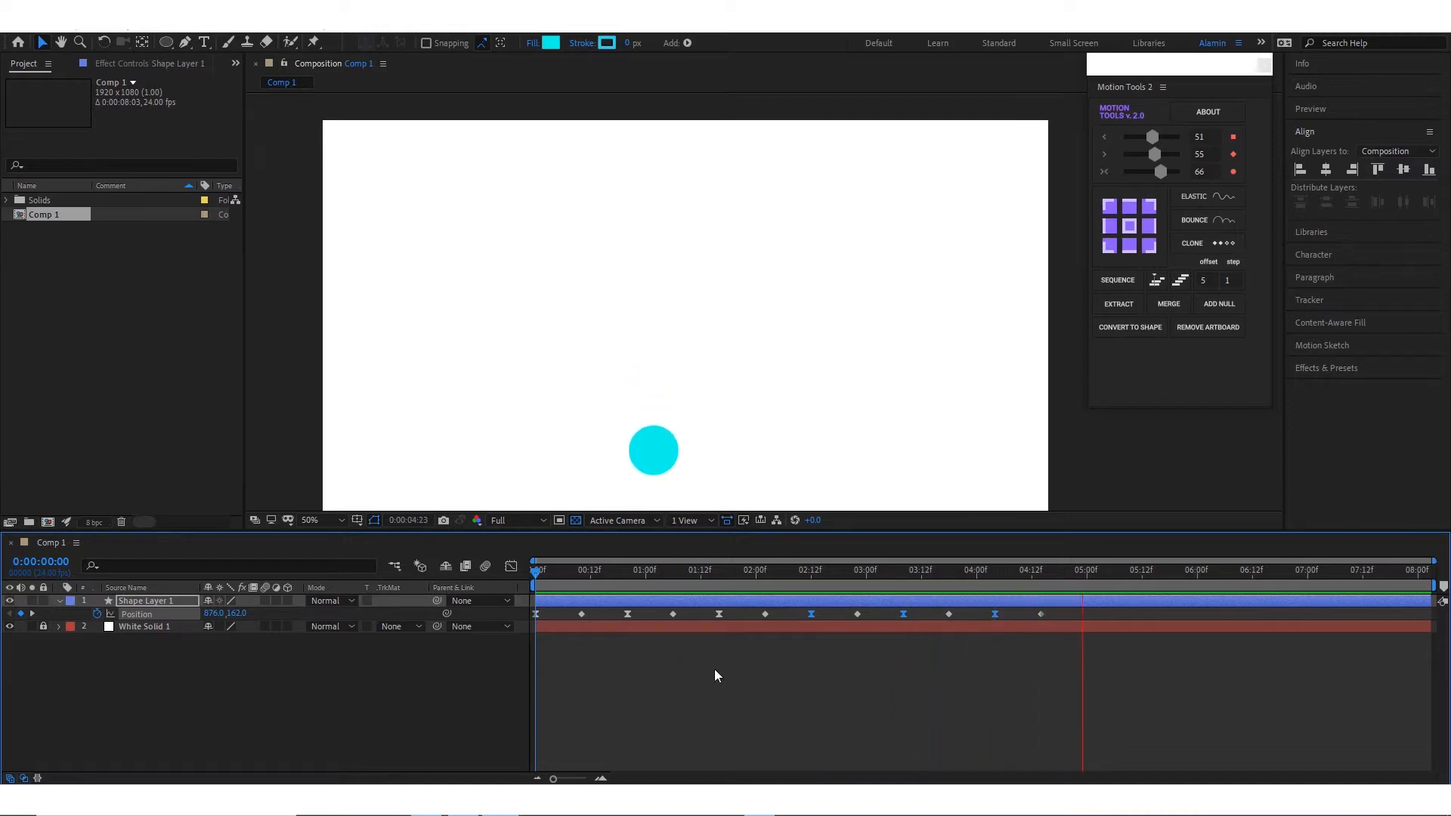
pyautogui.press('space')
pyautogui.moveTo(1049, 587); pyautogui.dragTo(533, 612)
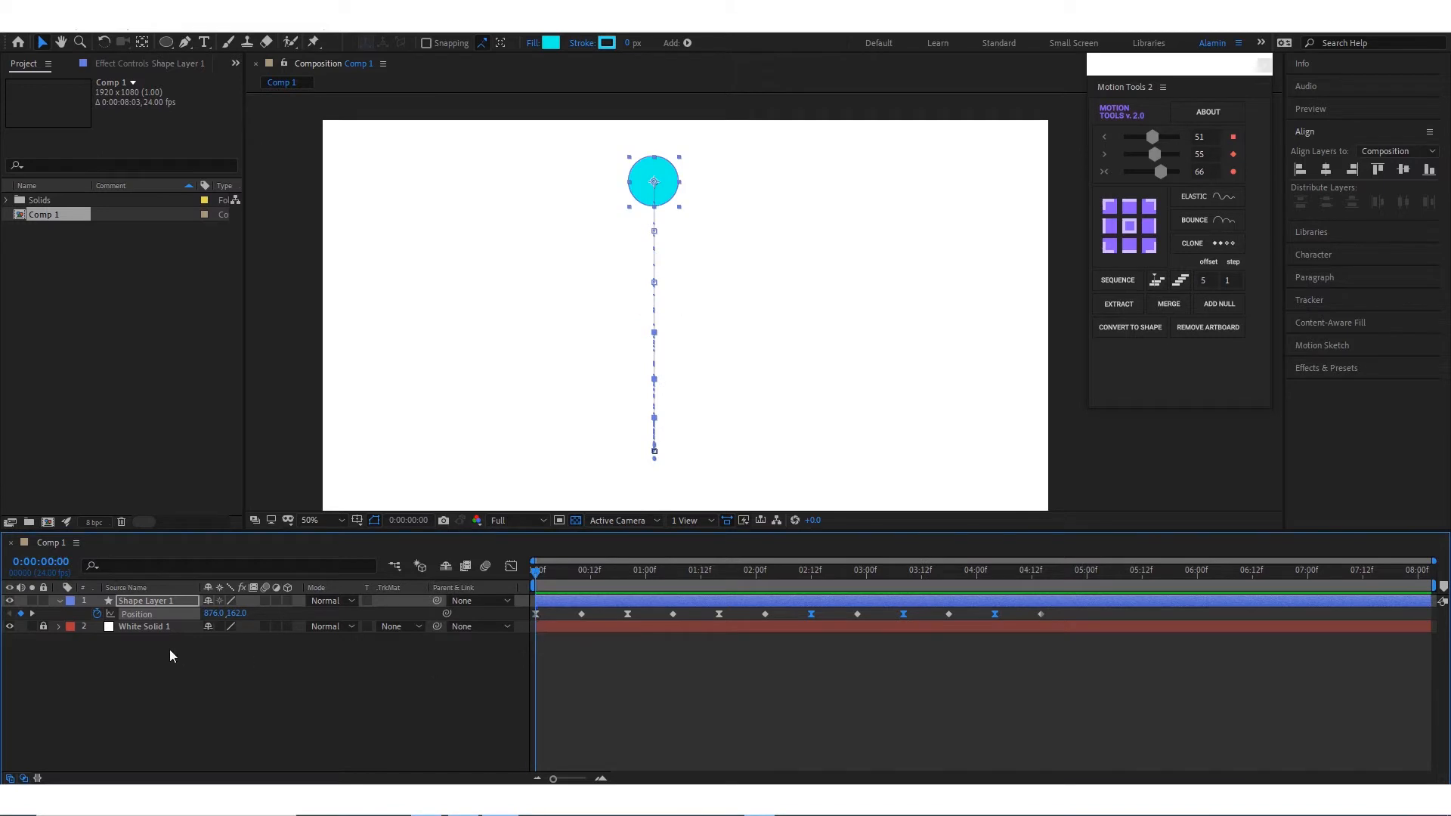
# Separate the dimensions of Shape Layer 1's Position property
pyautogui.click(139, 668)
pyautogui.click(134, 615)
pyautogui.rightClick(134, 615)
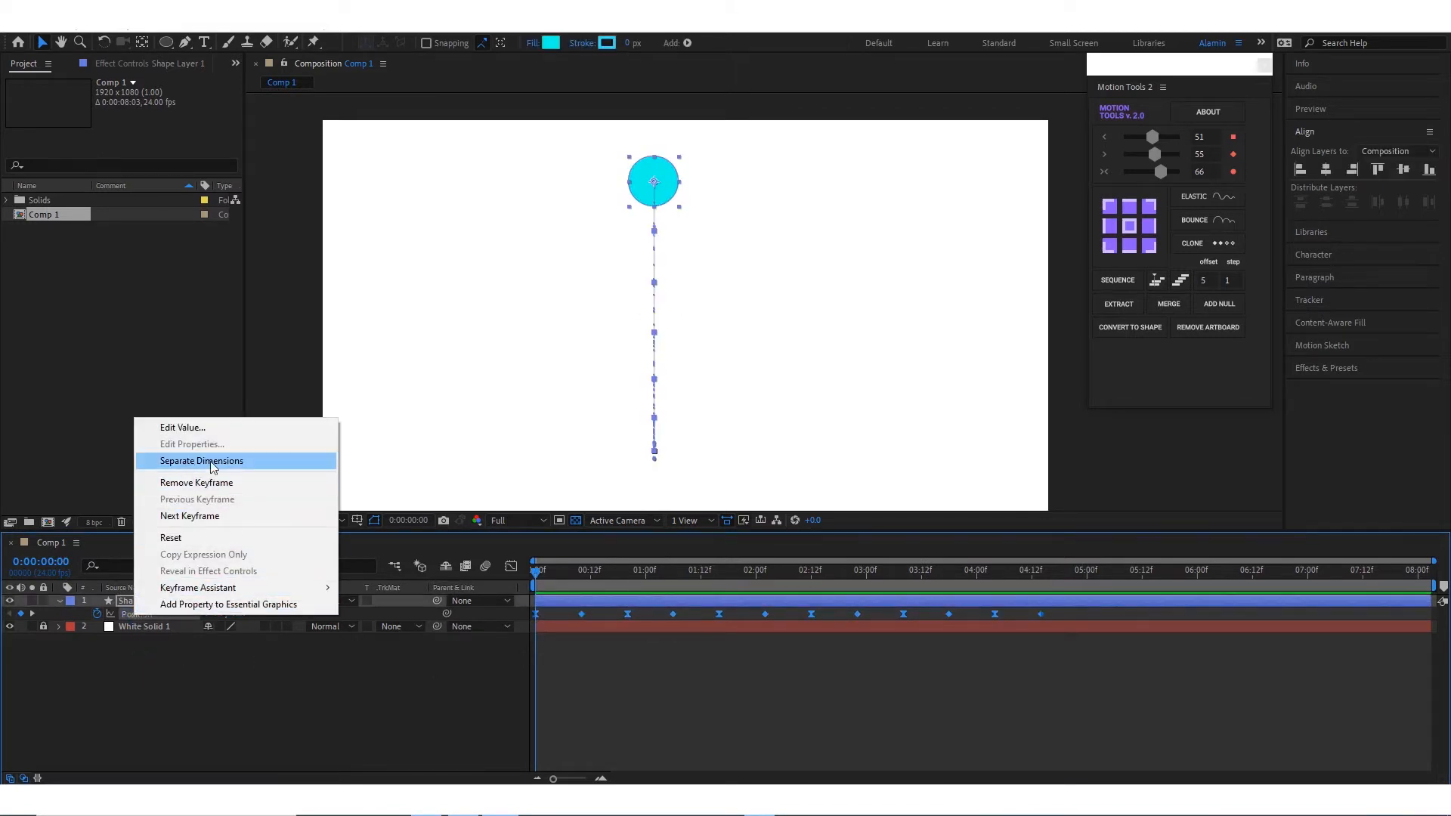
pyautogui.click(227, 470)
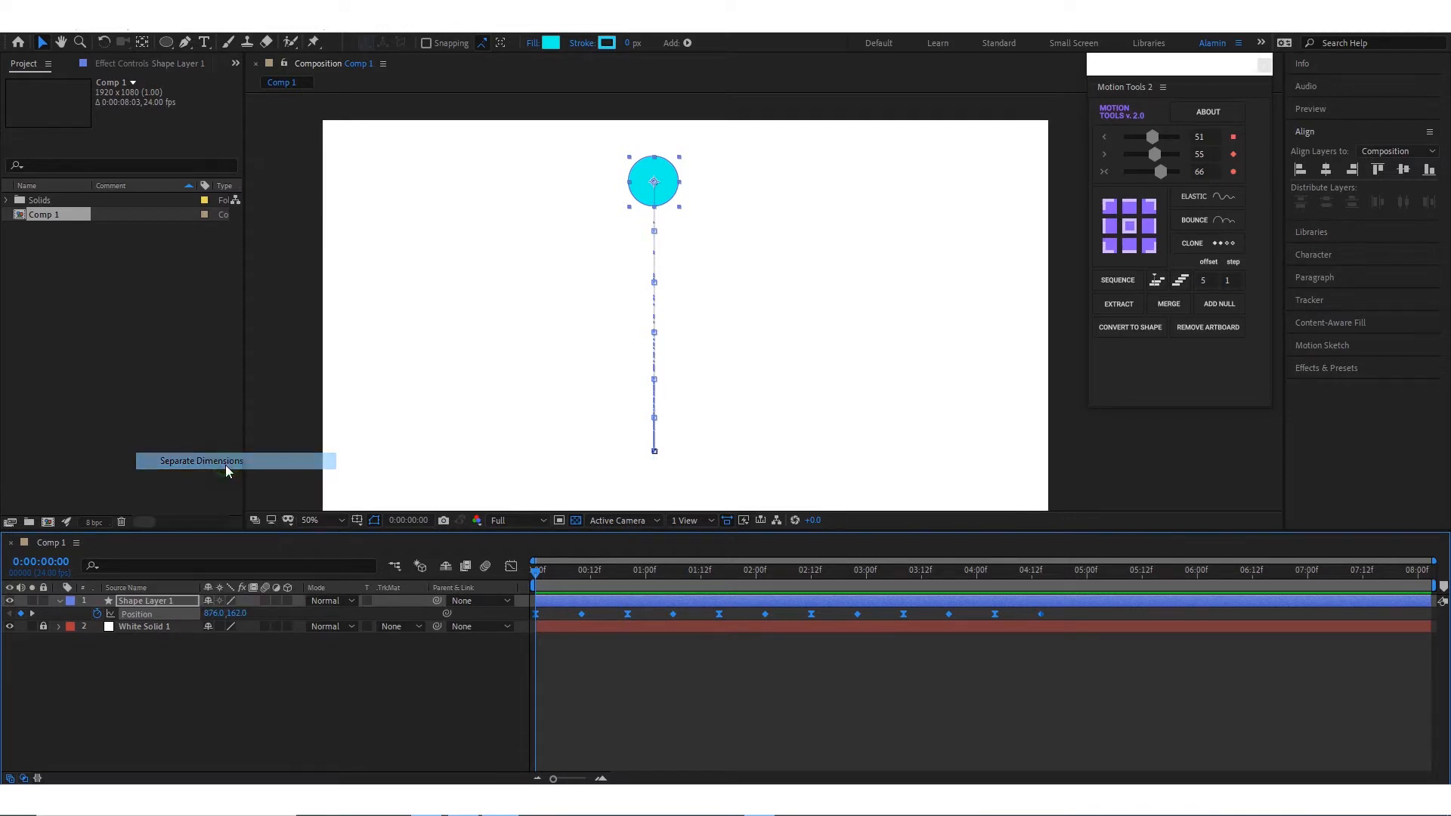
# Remove all X Position keyframes from Shape Layer 1, keeping only the Y Position animation
pyautogui.click(164, 676)
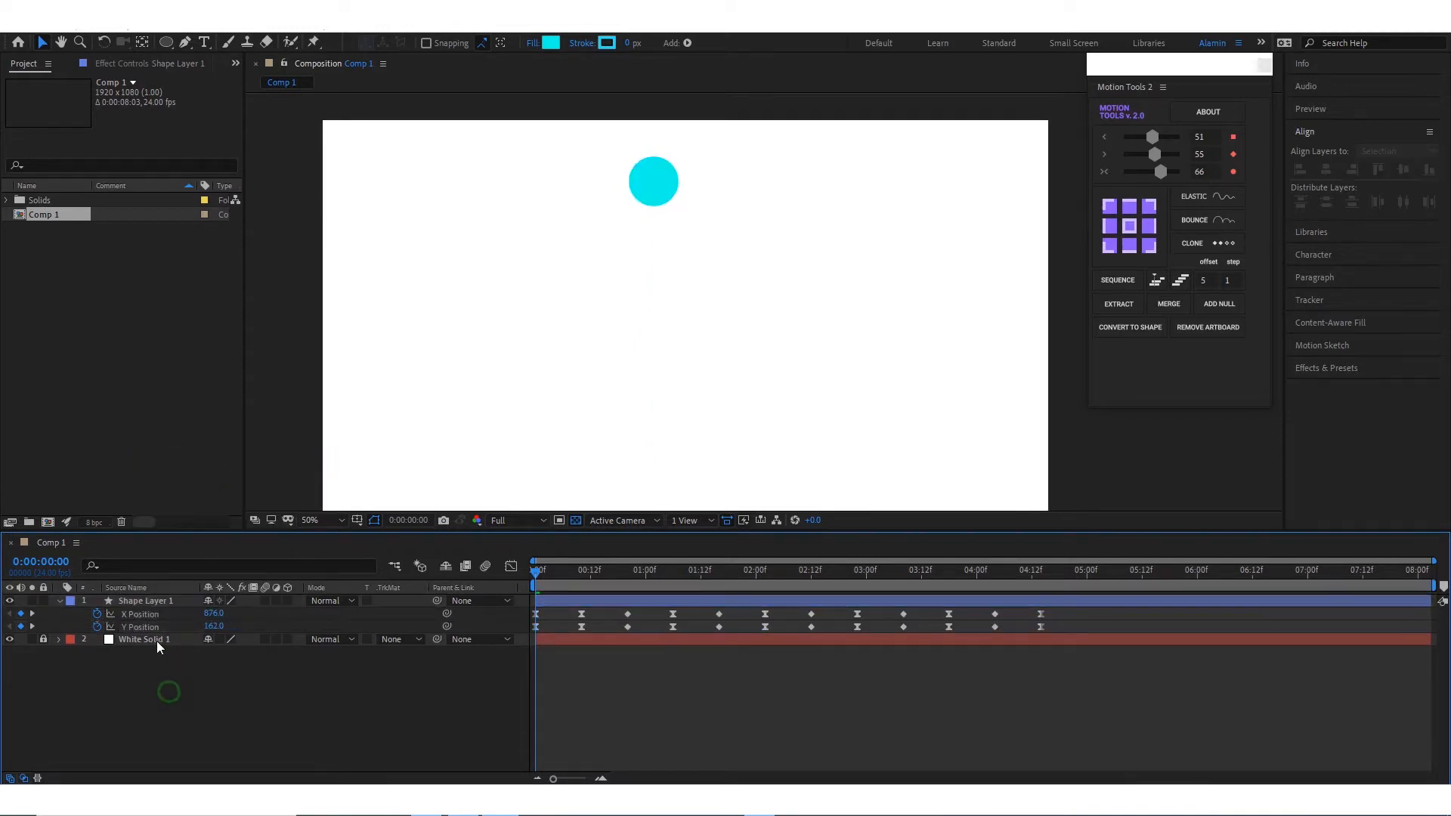
pyautogui.click(141, 614)
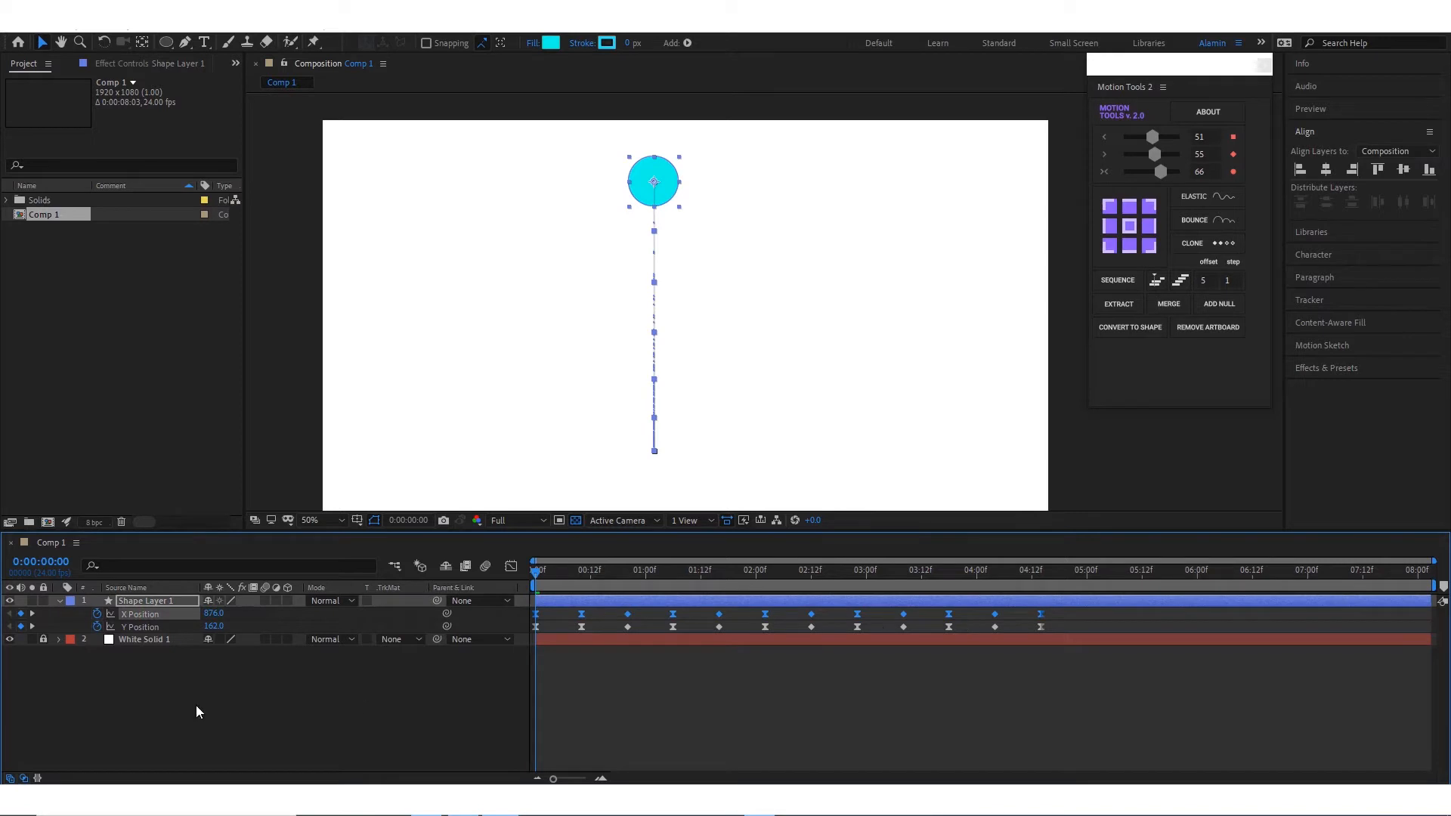
pyautogui.click(97, 613)
pyautogui.click(232, 731)
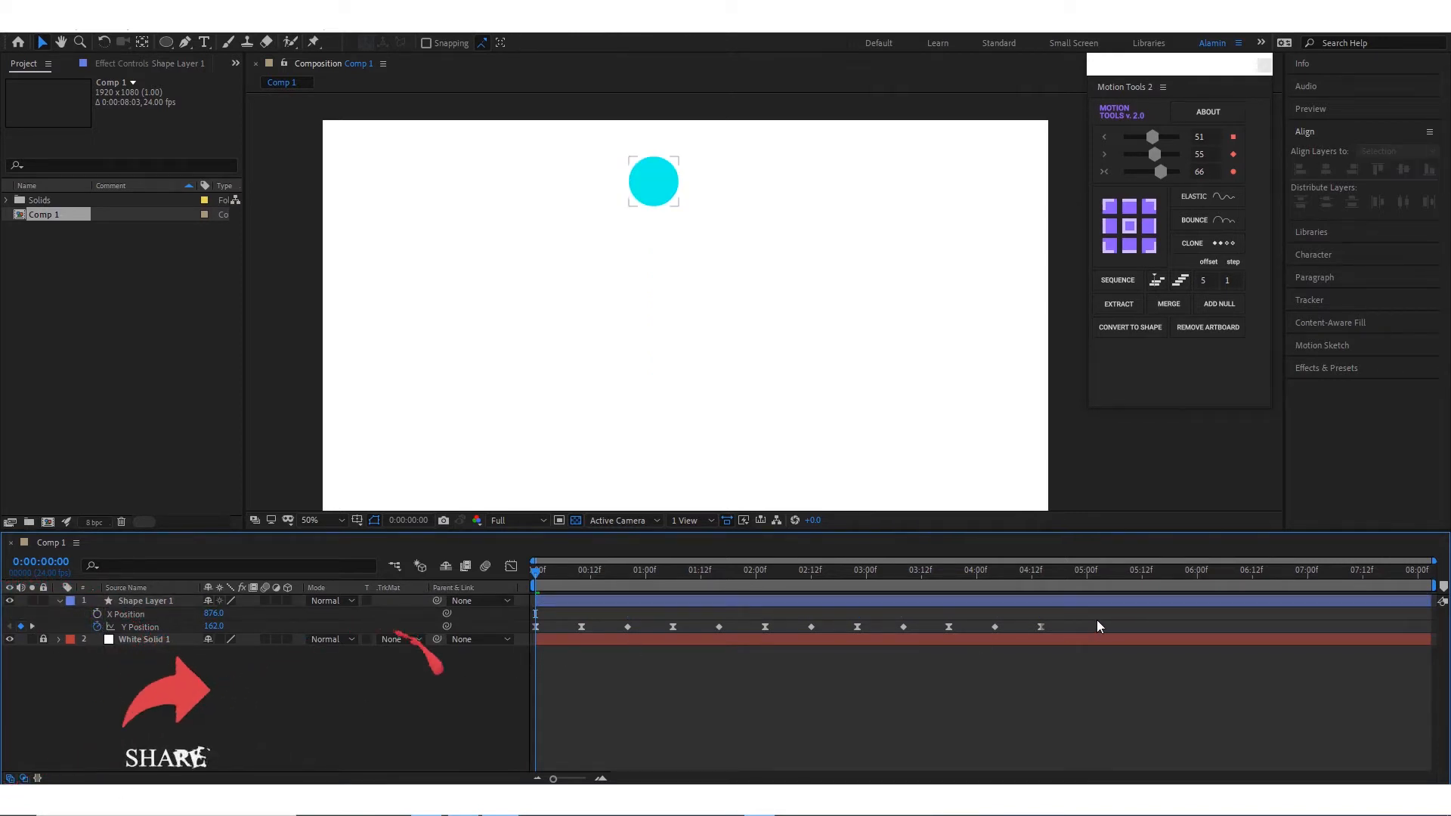
# Open the Graph Editor for all Y Position keyframes and set it to edit the value graph
pyautogui.moveTo(1088, 621); pyautogui.dragTo(502, 632)
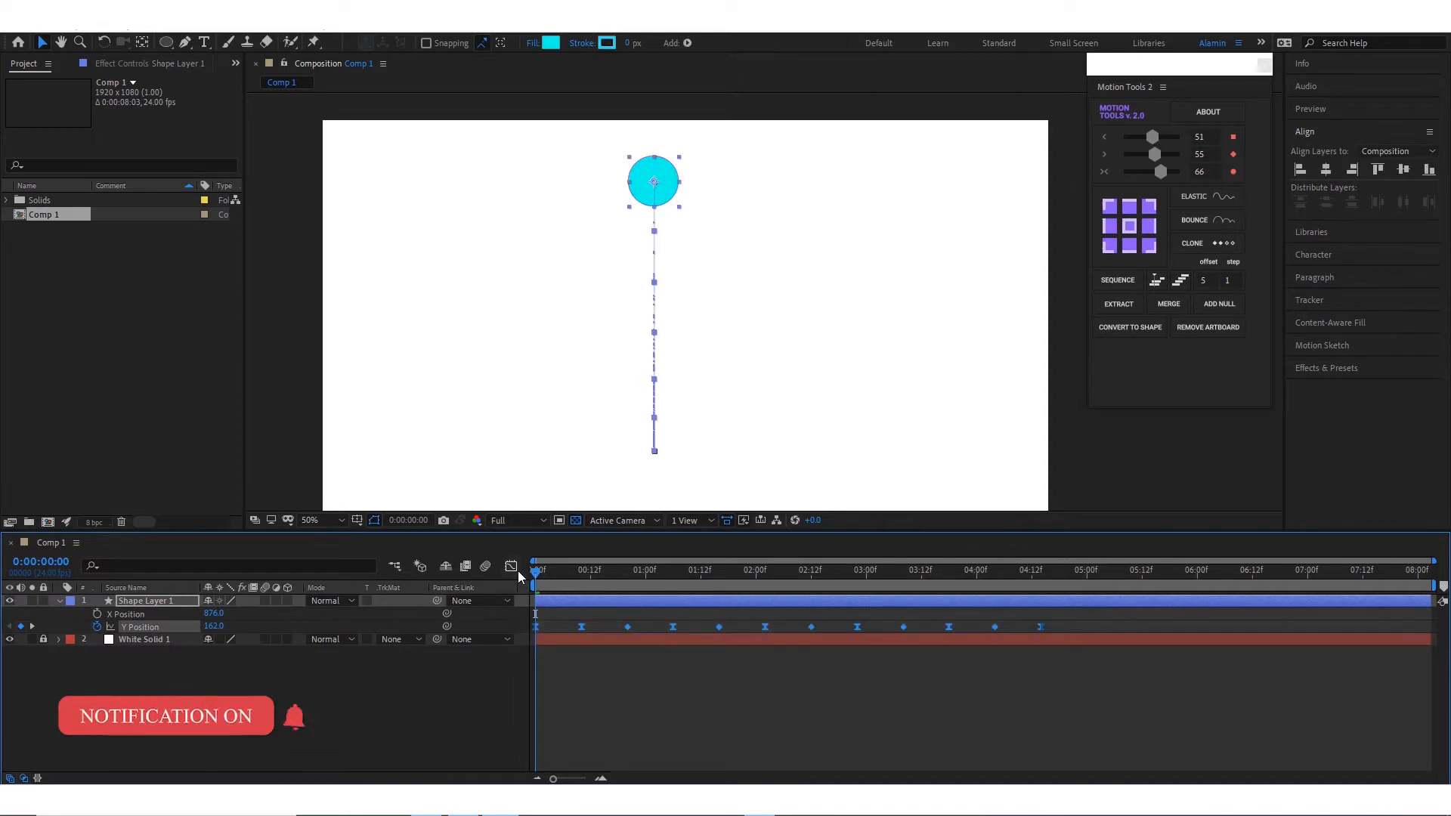
pyautogui.click(511, 569)
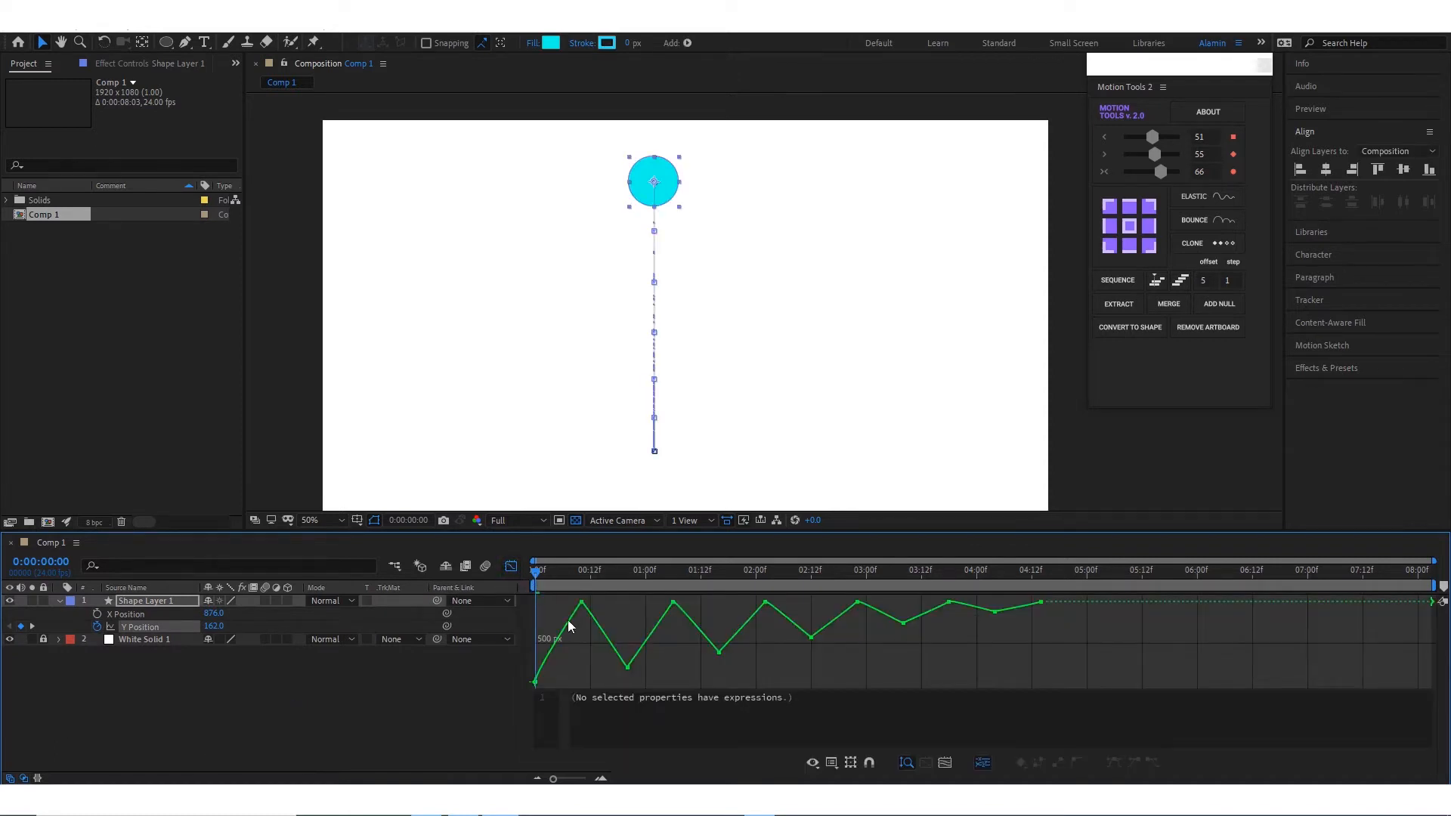
pyautogui.rightClick(628, 671)
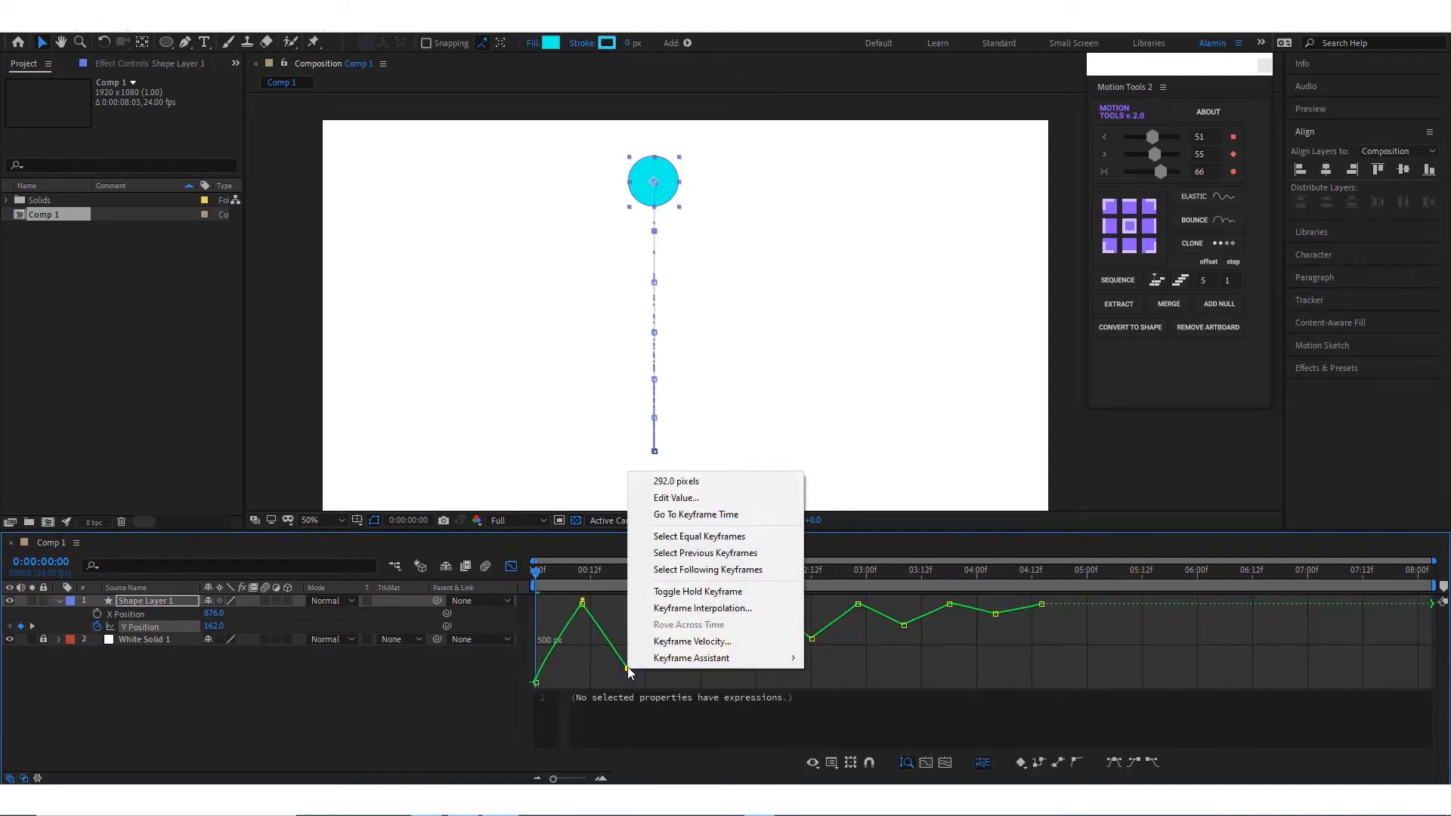
pyautogui.click(587, 661)
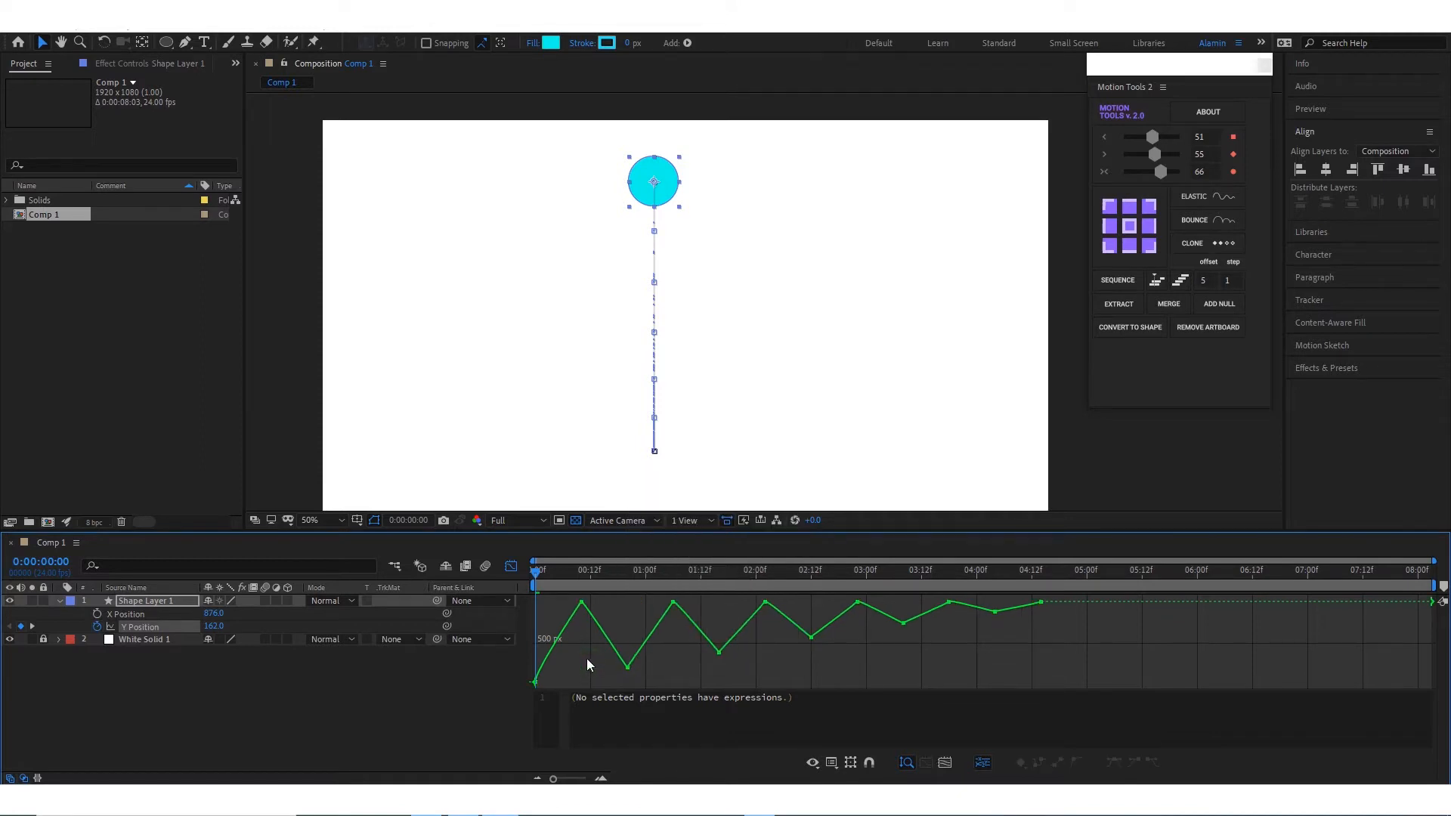
pyautogui.rightClick(587, 657)
pyautogui.click(608, 507)
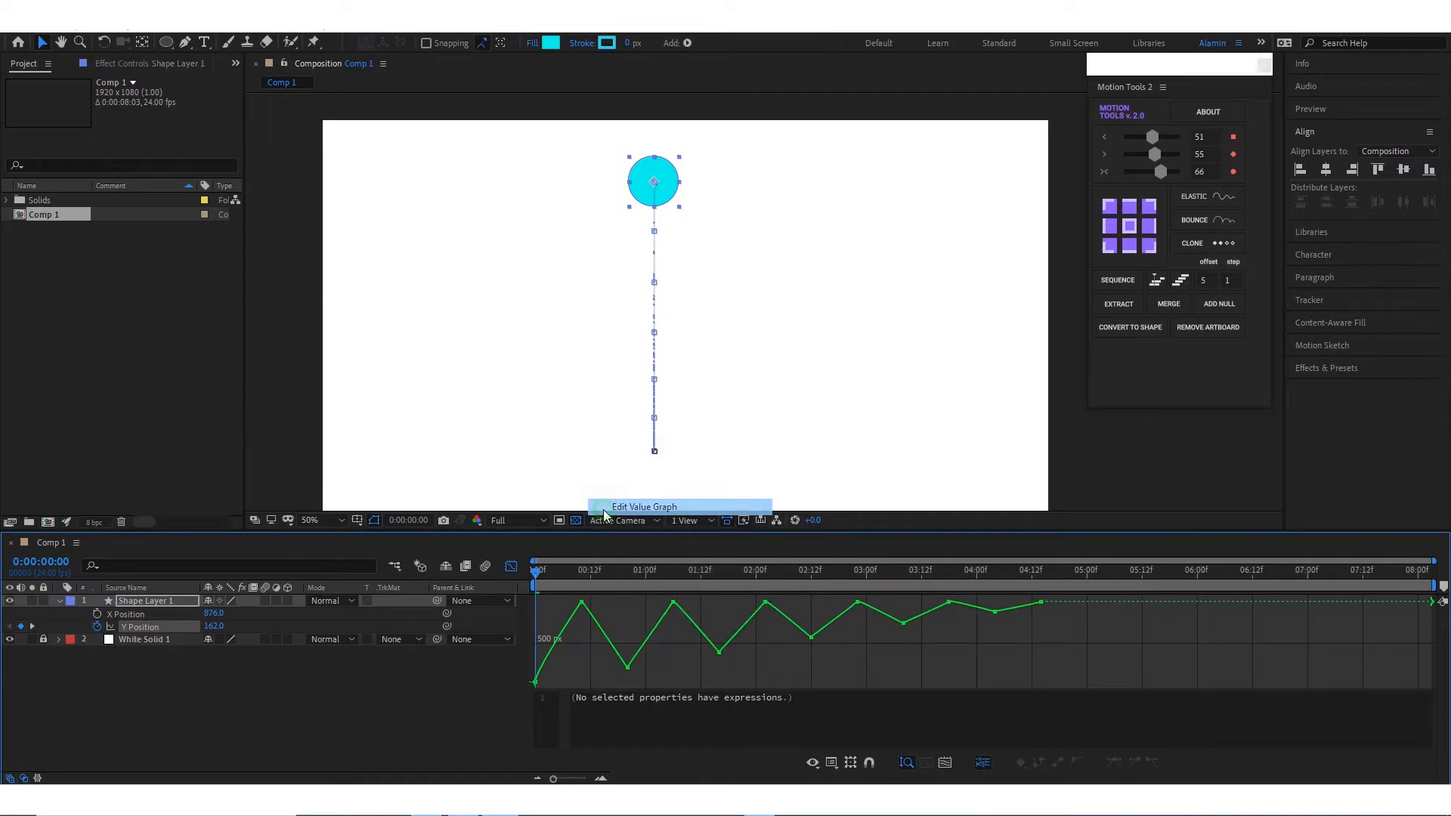
pyautogui.moveTo(575, 677); pyautogui.dragTo(656, 641)
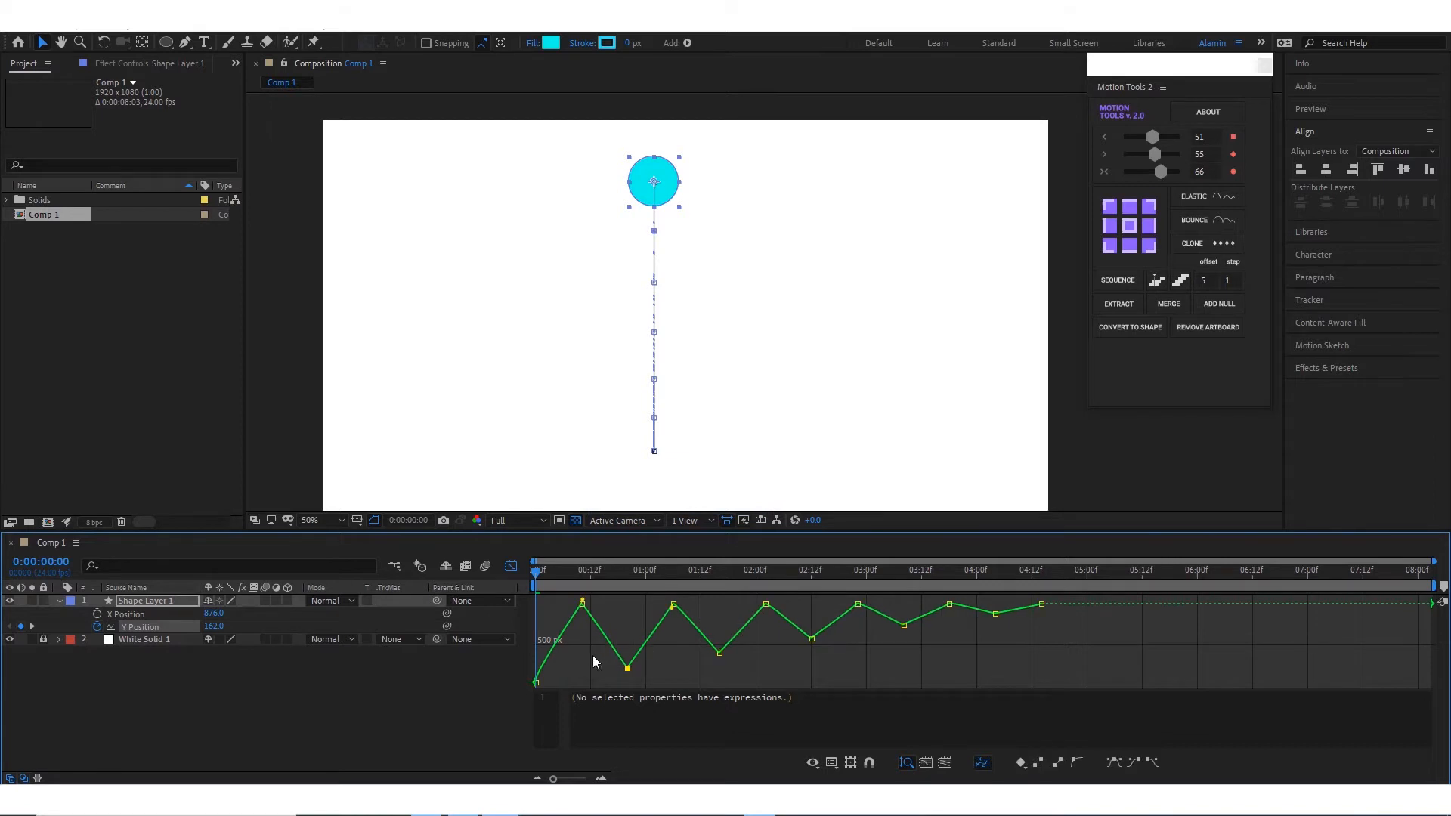
pyautogui.rightClick(579, 644)
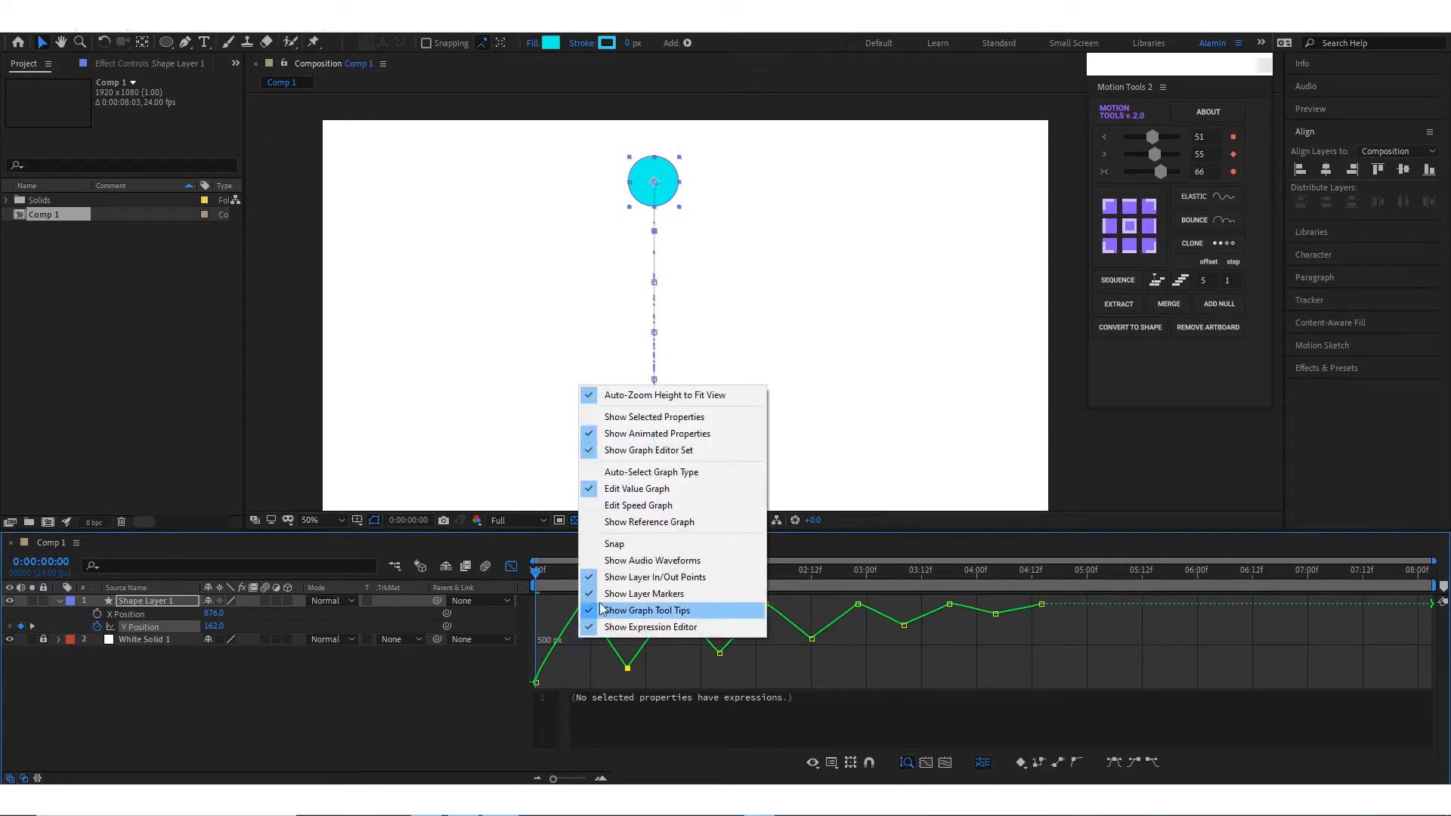
pyautogui.click(588, 474)
pyautogui.moveTo(614, 678); pyautogui.dragTo(656, 652)
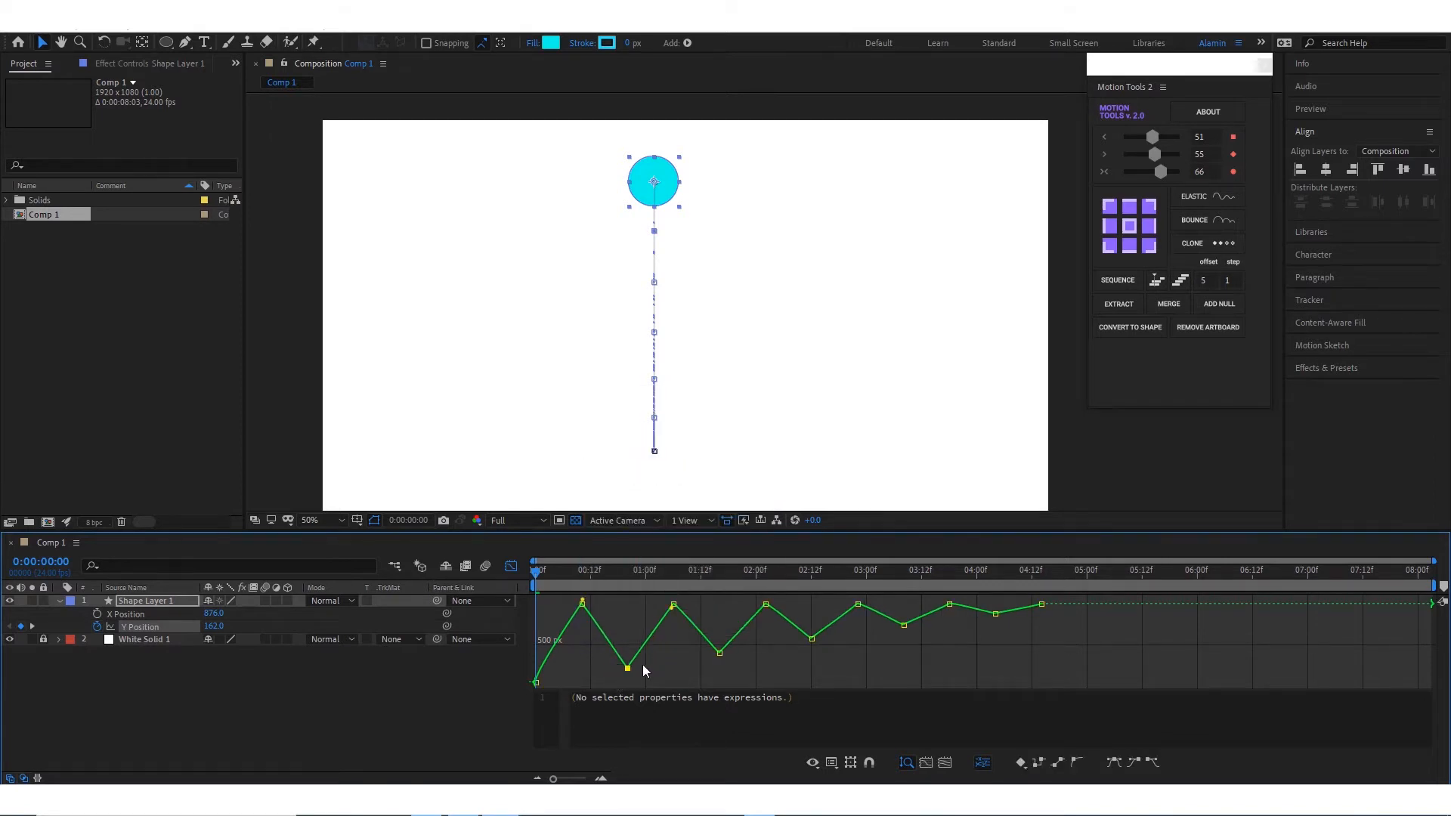
pyautogui.rightClick(582, 606)
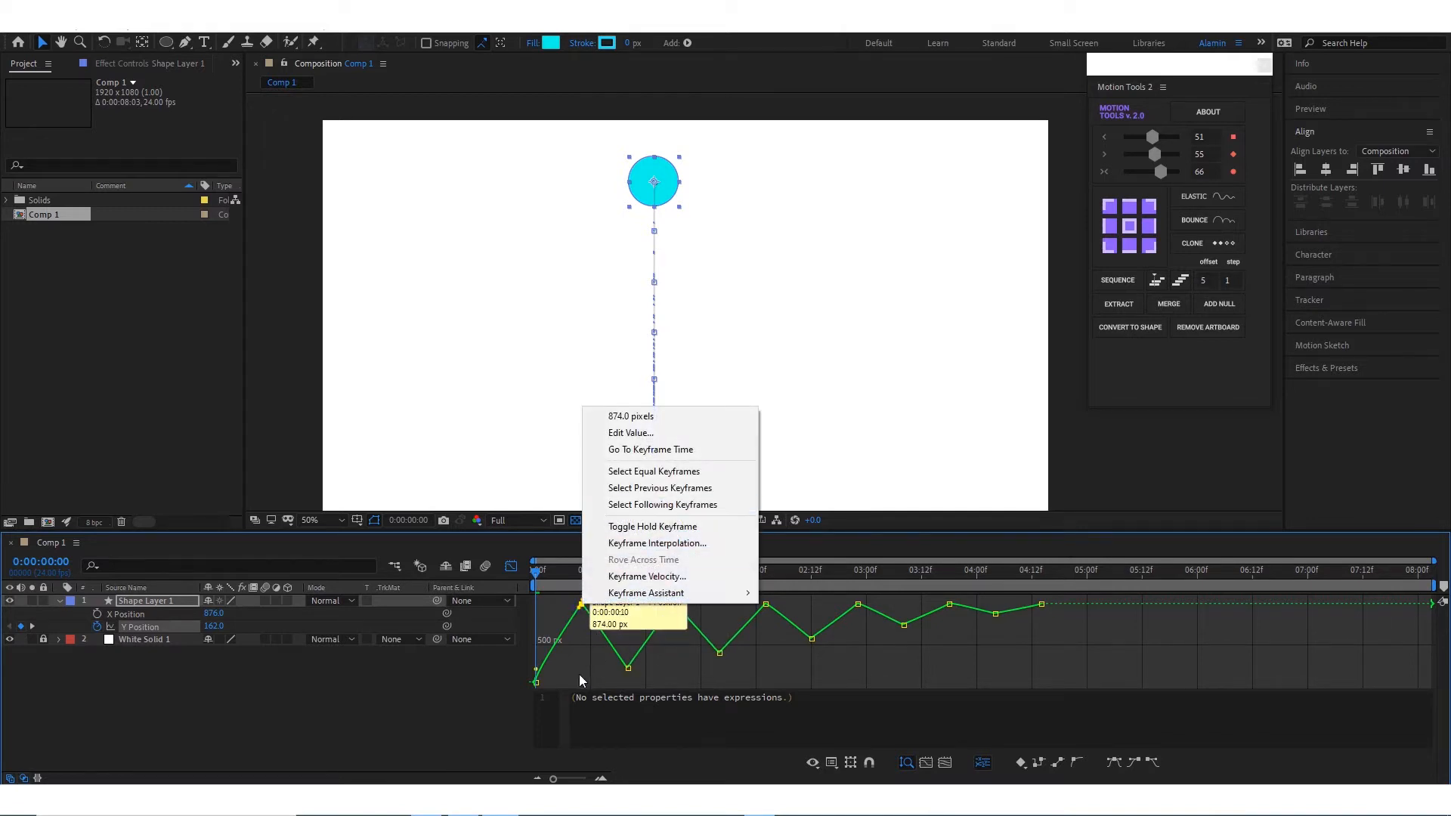
pyautogui.click(572, 647)
pyautogui.rightClick(580, 644)
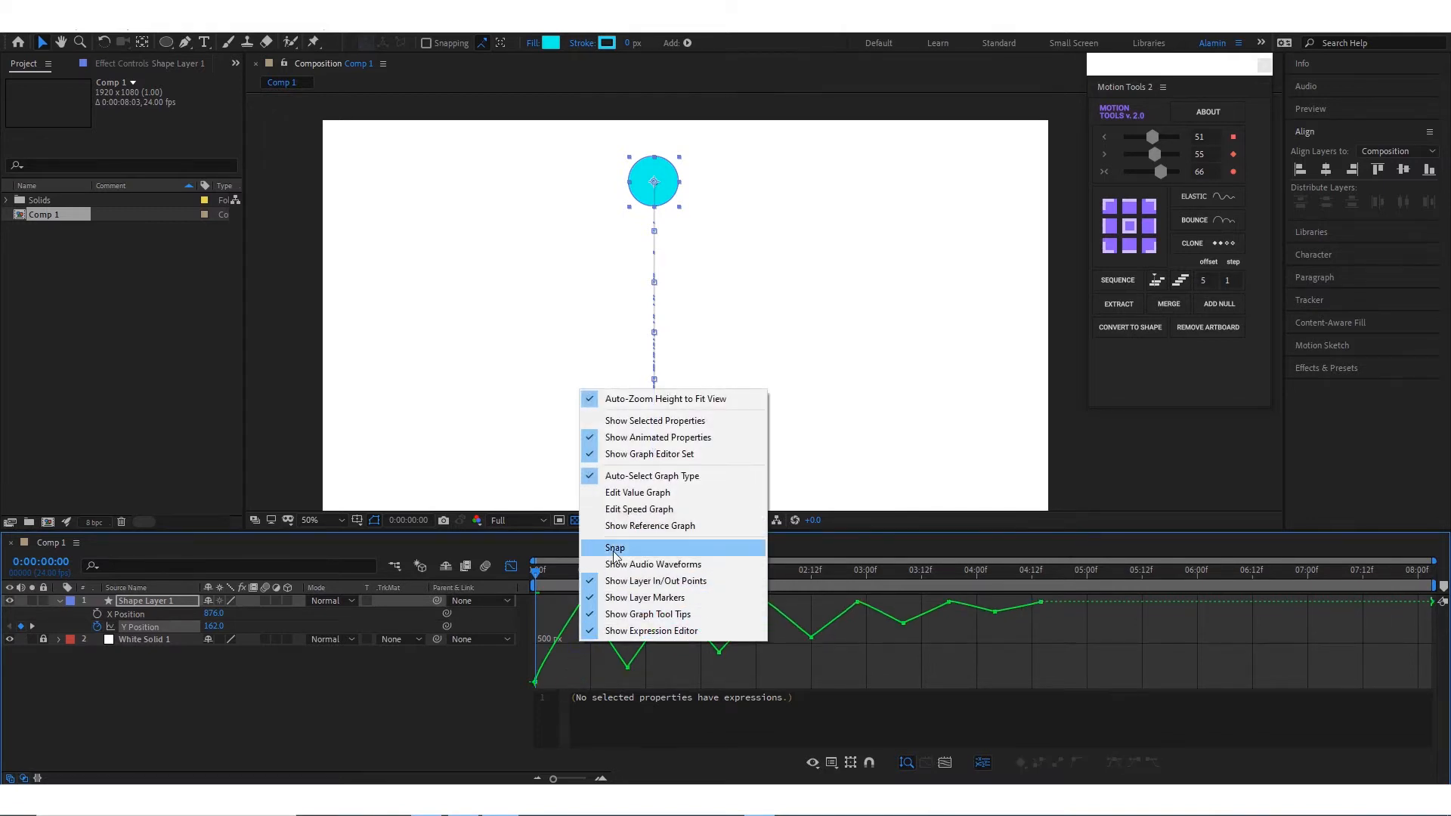
pyautogui.click(602, 492)
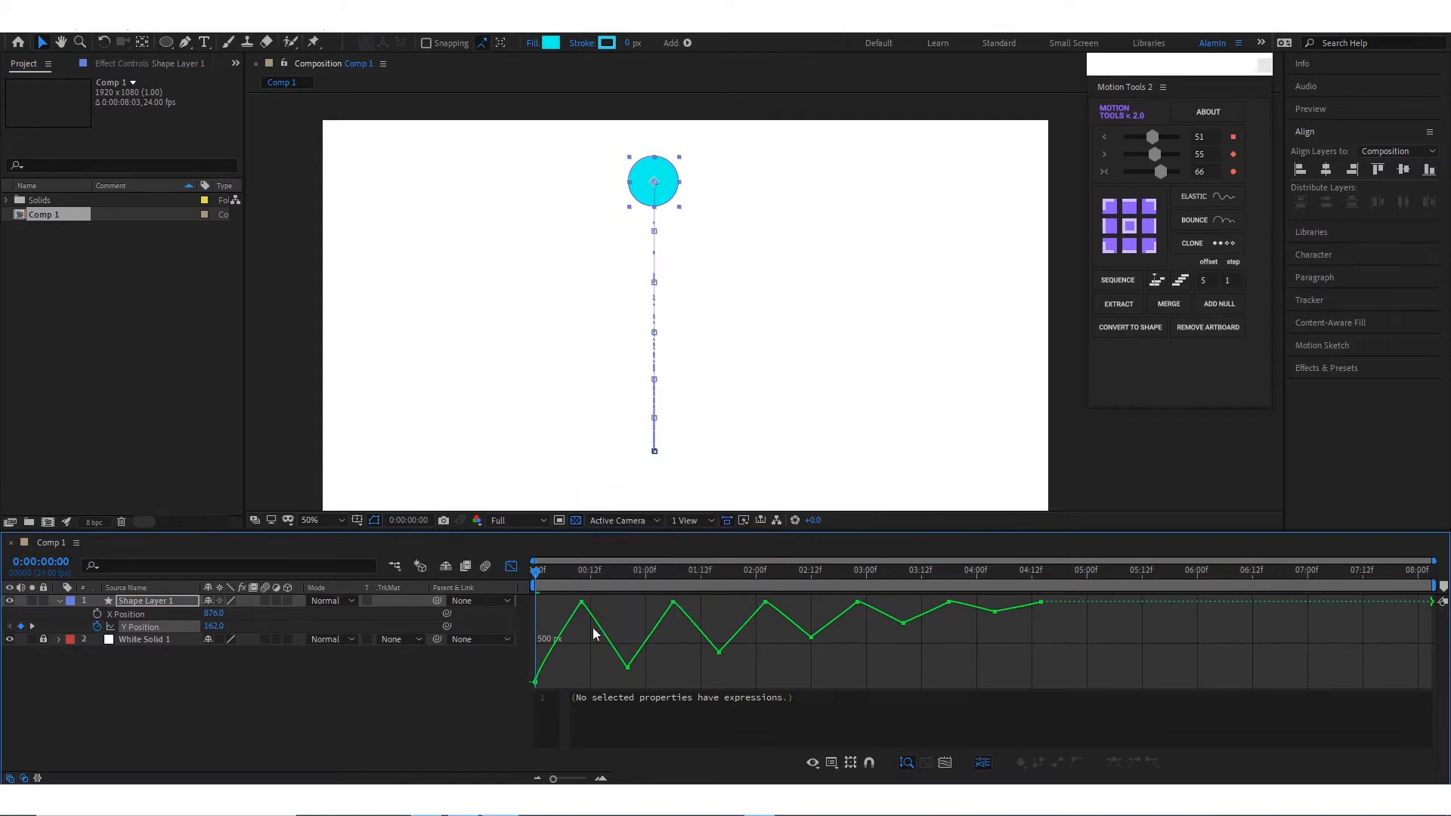
pyautogui.moveTo(584, 689); pyautogui.dragTo(668, 745)
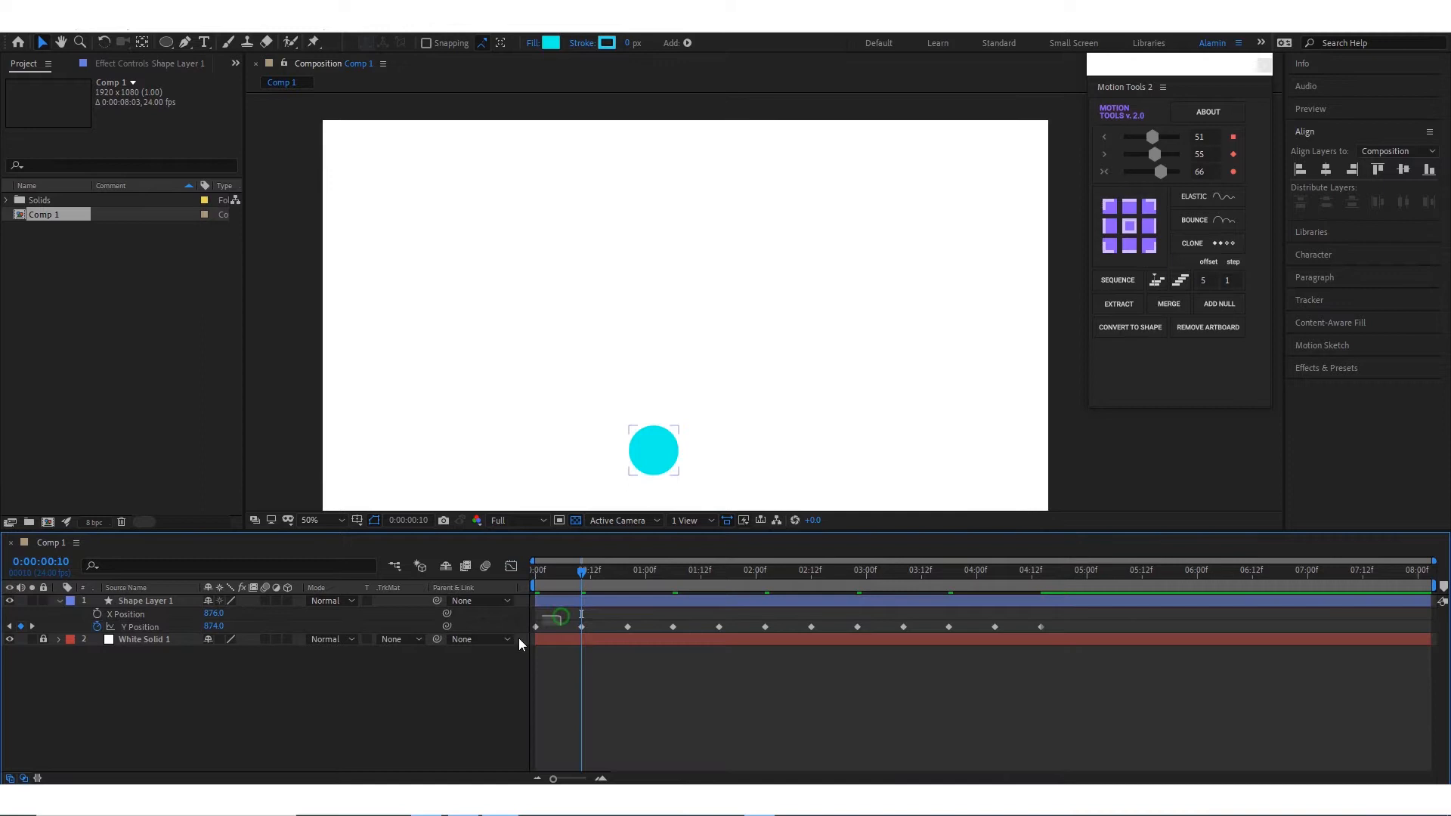
# Apply Easy Ease to the start and peak Y Position keyframes, and open their graph with the playhead at 0:00:00:00
pyautogui.moveTo(519, 640); pyautogui.dragTo(546, 621)
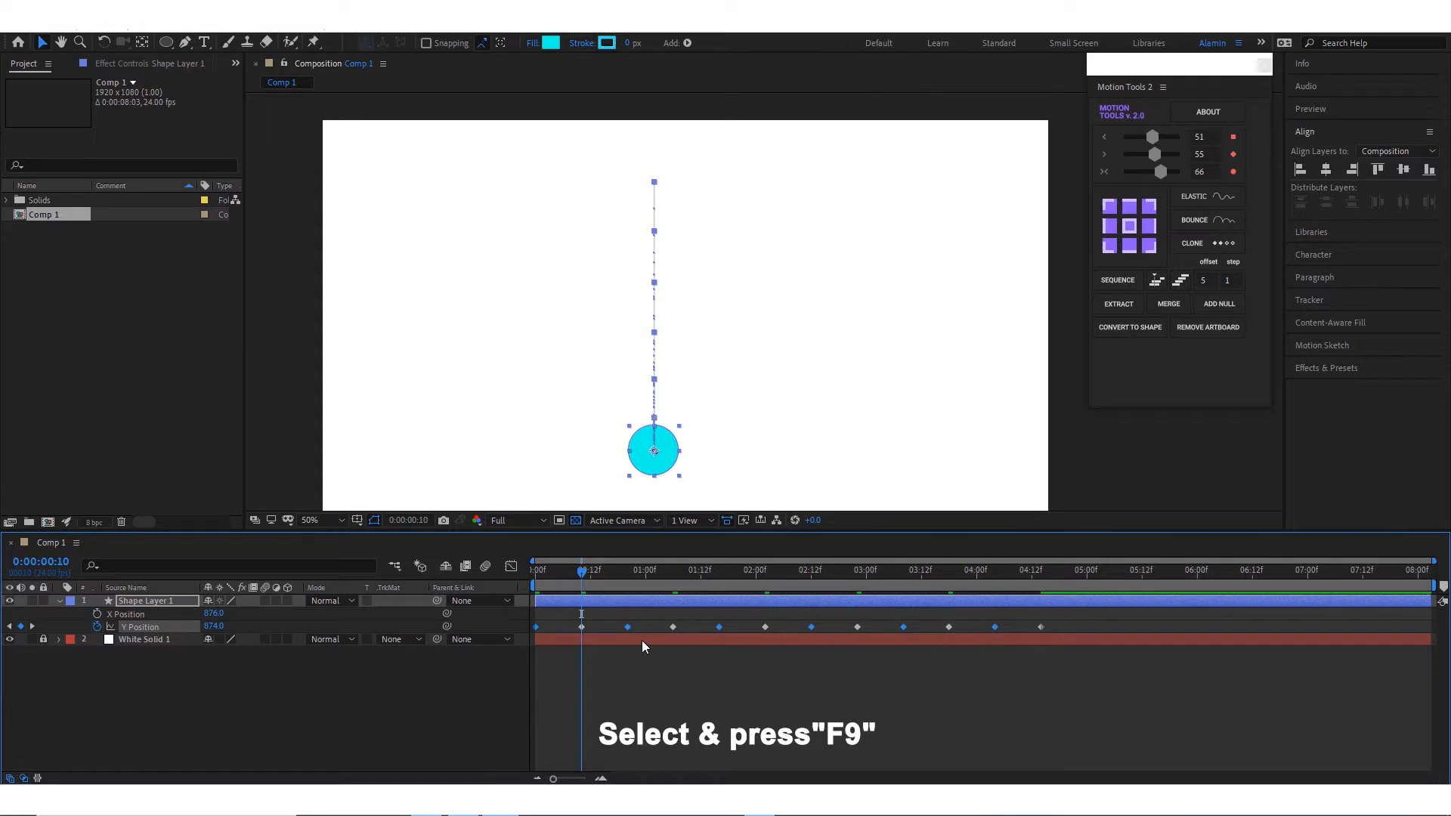
pyautogui.press('F9')
pyautogui.moveTo(585, 574); pyautogui.dragTo(519, 586)
pyautogui.click(511, 567)
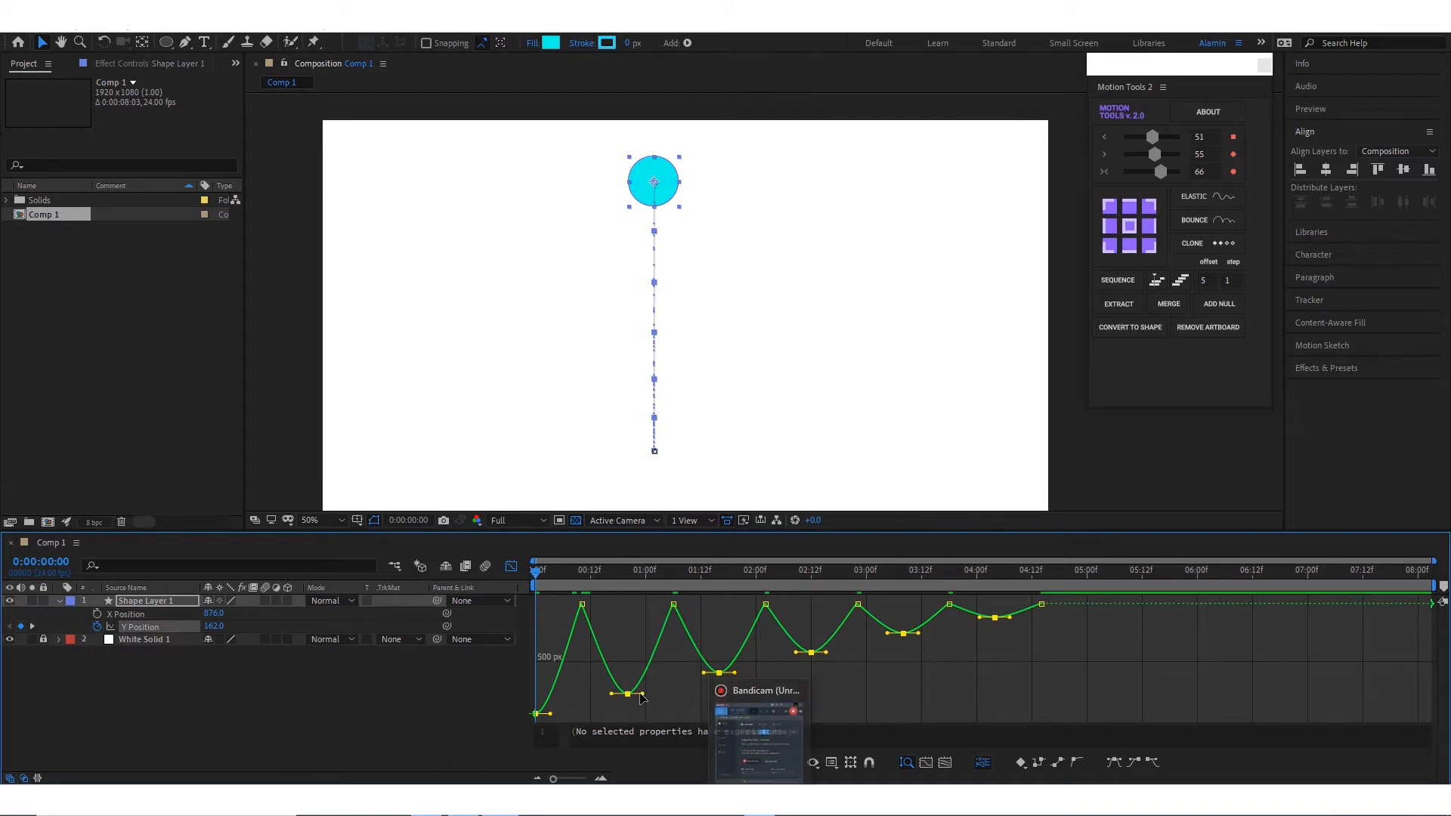
# Lengthen the outgoing ease handles of all peak keyframes slightly, and widen both handles of the first rebound peak on the Y Position graph
pyautogui.moveTo(642, 694); pyautogui.dragTo(650, 694)
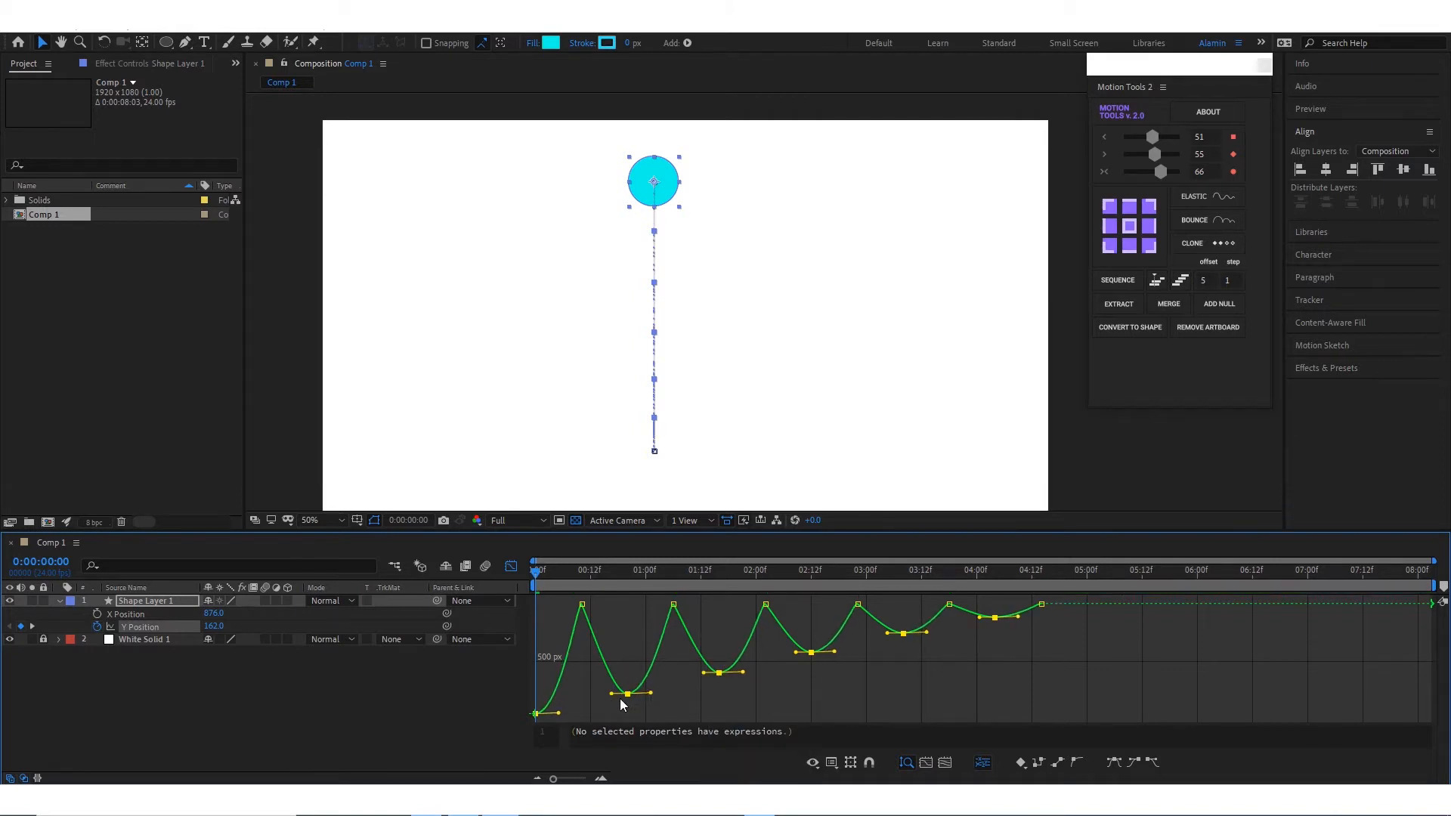
pyautogui.click(585, 712)
pyautogui.click(627, 693)
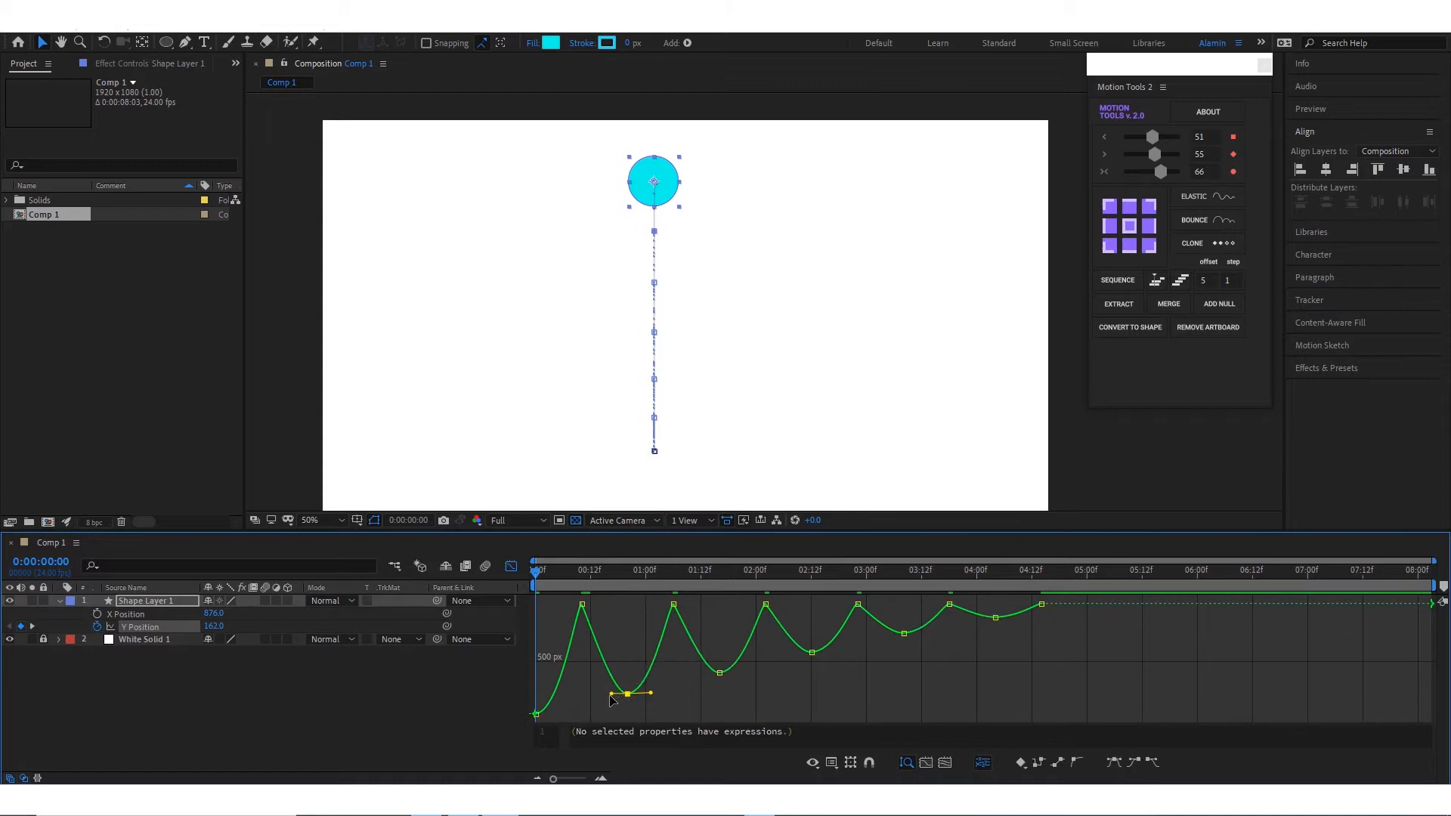
pyautogui.moveTo(603, 696); pyautogui.dragTo(587, 694)
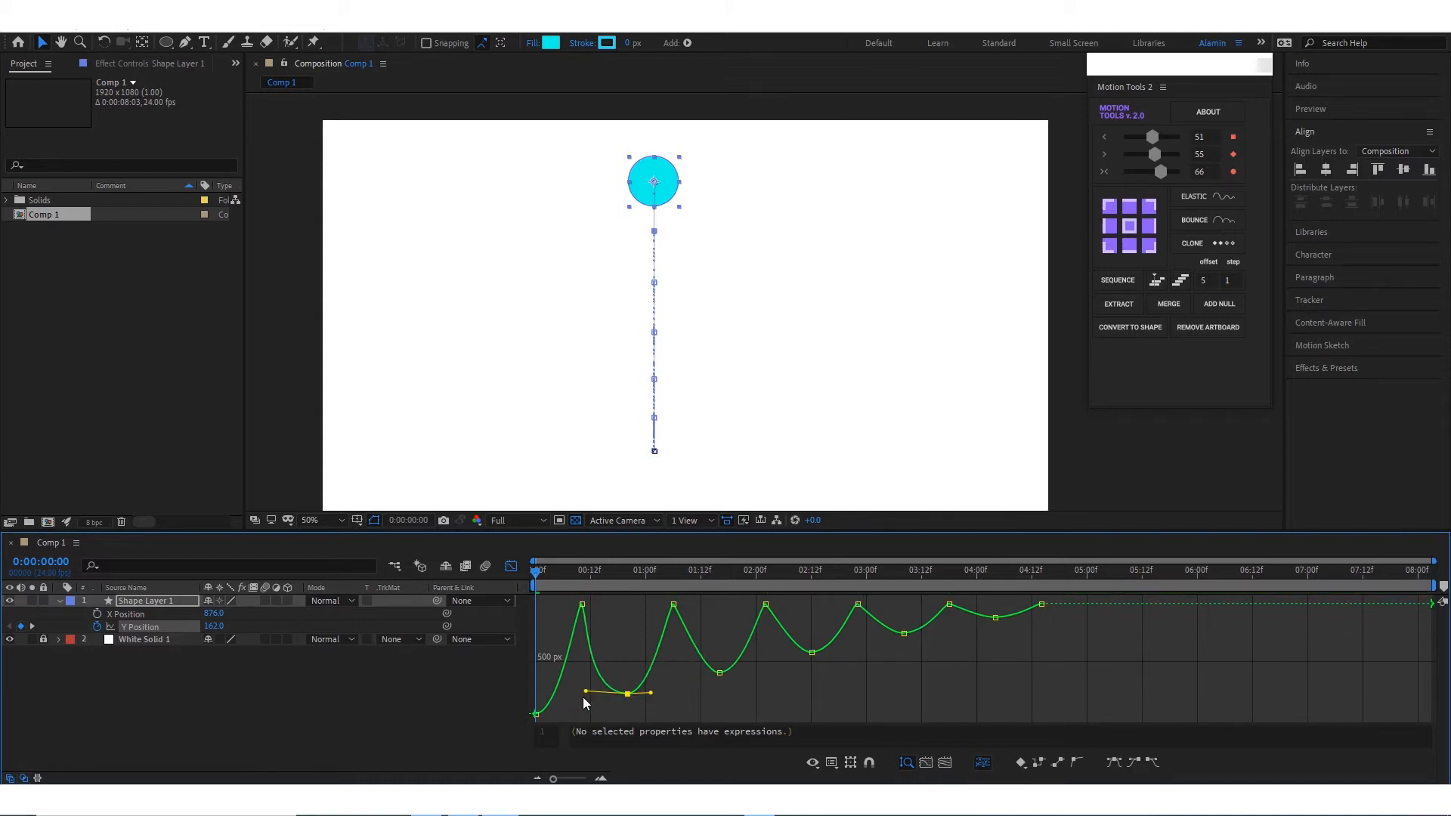
pyautogui.scroll(3, 628, 694)
pyautogui.click(664, 712)
pyautogui.moveTo(669, 715); pyautogui.dragTo(681, 716)
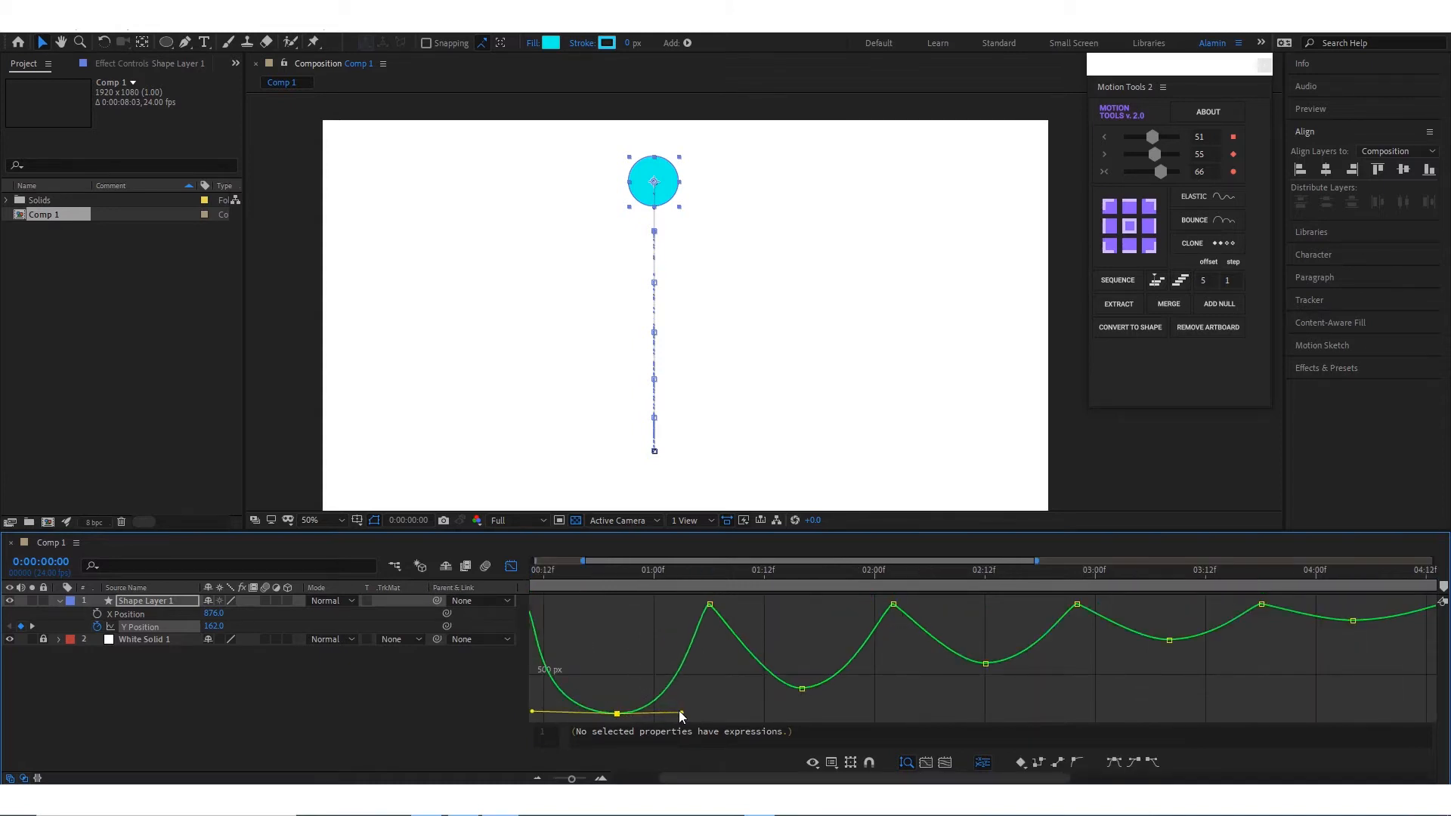
# Widen the ease handles of the second and third rebound peaks on the Y Position graph to round their curves
pyautogui.click(802, 689)
pyautogui.moveTo(847, 688); pyautogui.dragTo(867, 688)
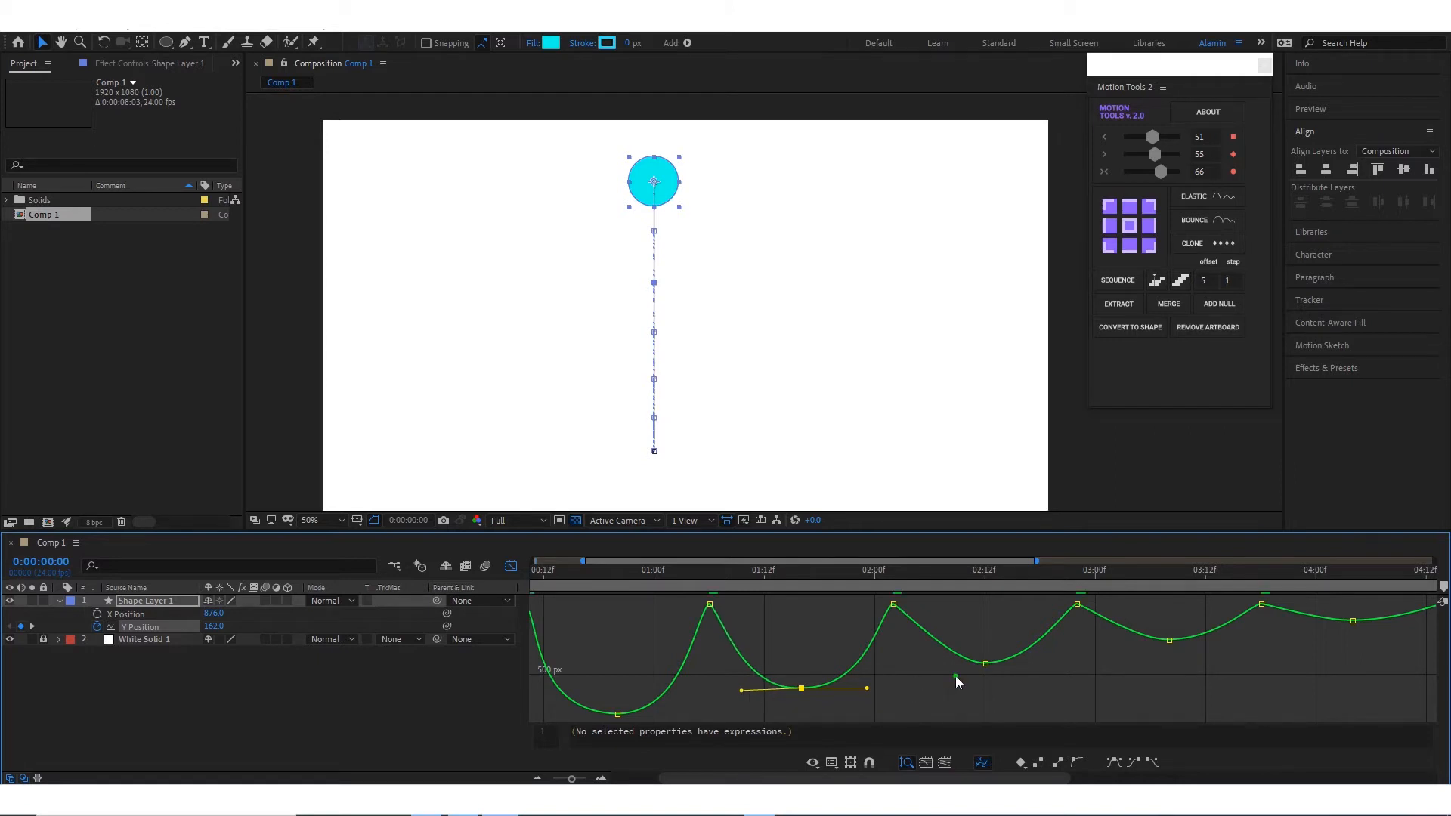
pyautogui.moveTo(955, 676); pyautogui.dragTo(997, 656)
pyautogui.scroll(-3, 941, 670)
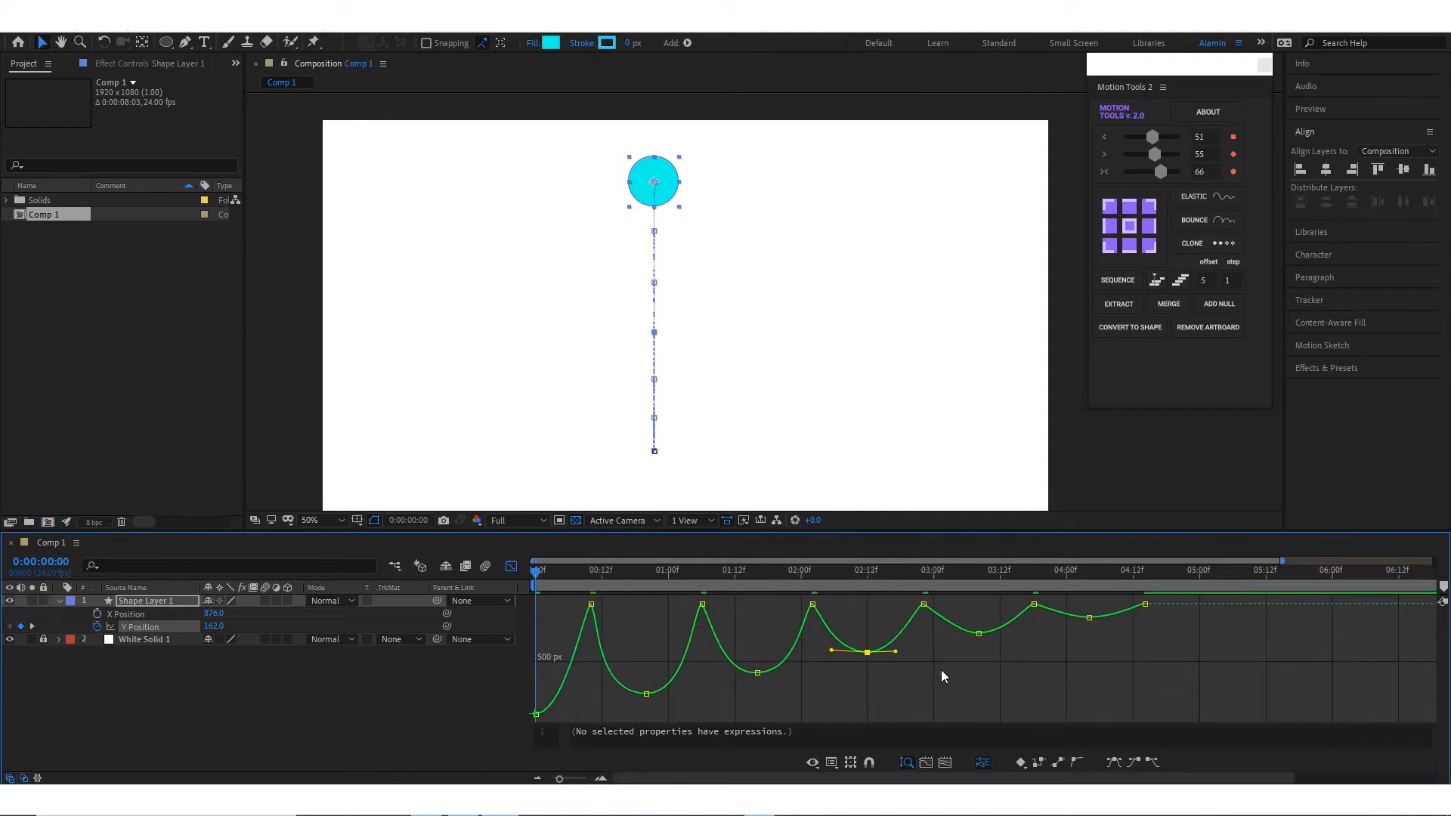
# Lengthen the ease handles of the fourth and fifth rebound peaks on the Y Position graph
pyautogui.click(978, 633)
pyautogui.moveTo(959, 633); pyautogui.dragTo(944, 632)
pyautogui.click(1088, 617)
pyautogui.moveTo(1108, 615); pyautogui.dragTo(1057, 618)
pyautogui.click(1089, 618)
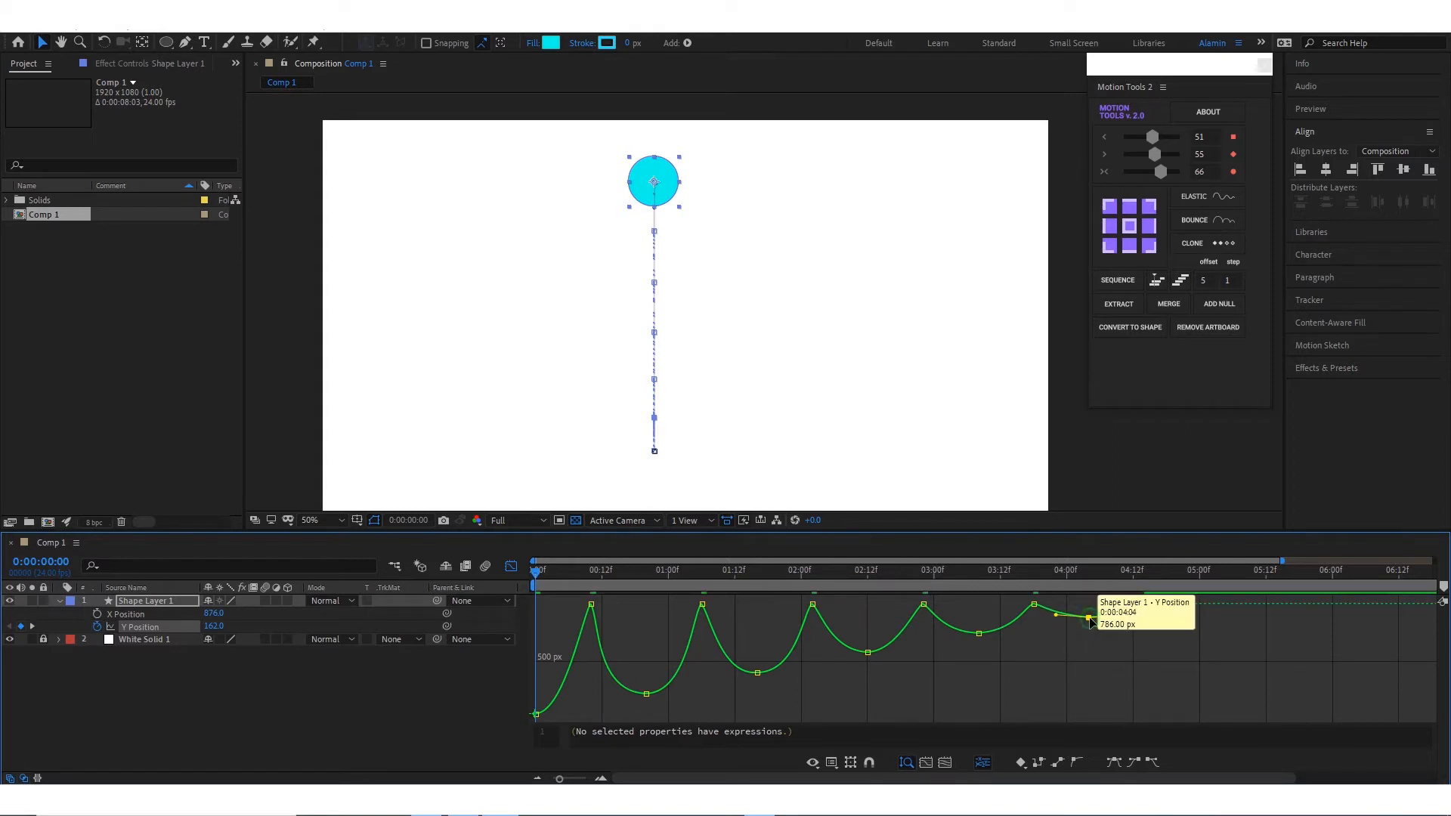
pyautogui.click(1077, 656)
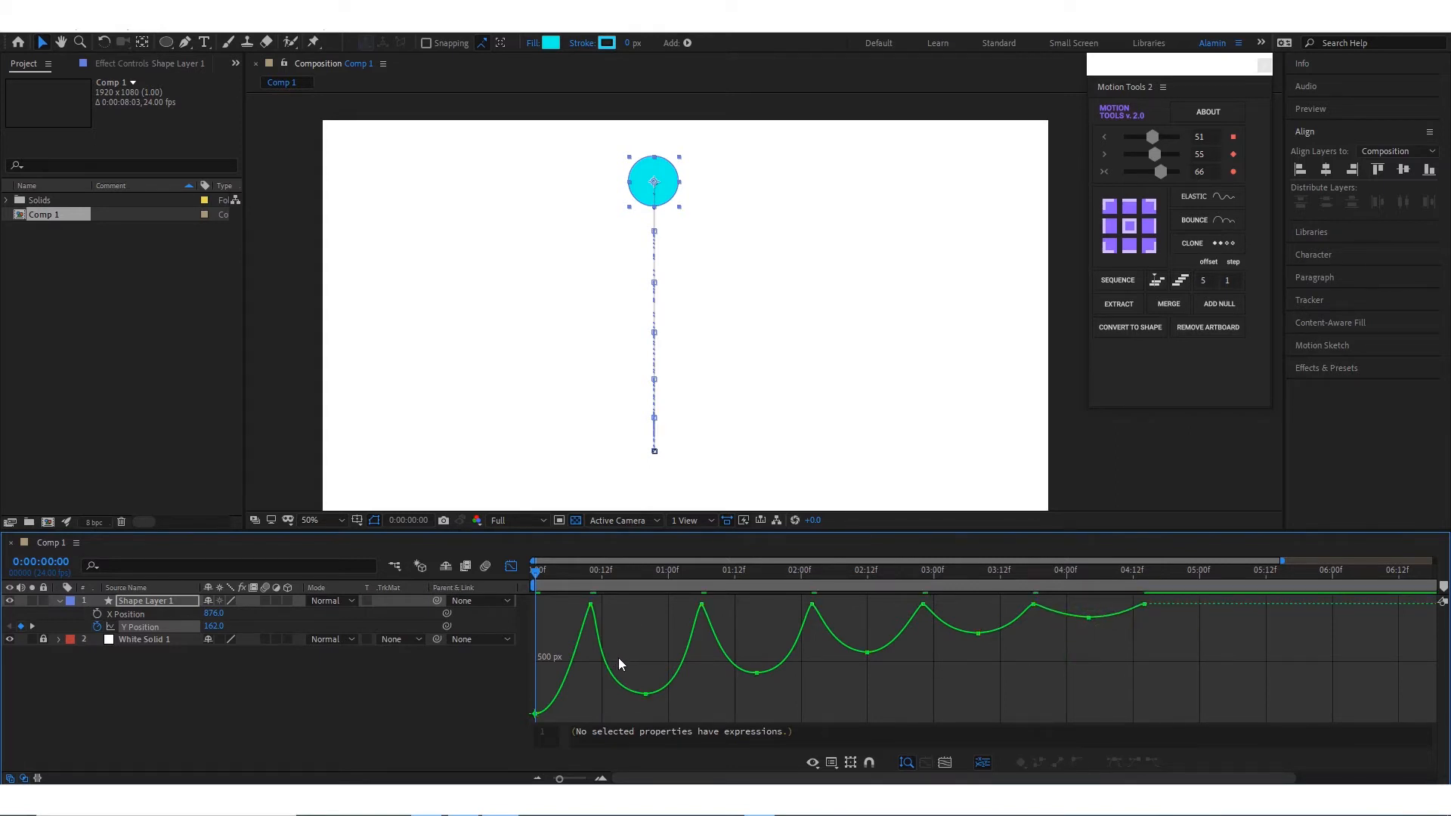
# Preview the refined bounce animation and return the playhead to 0:00:00:00
pyautogui.press('space')
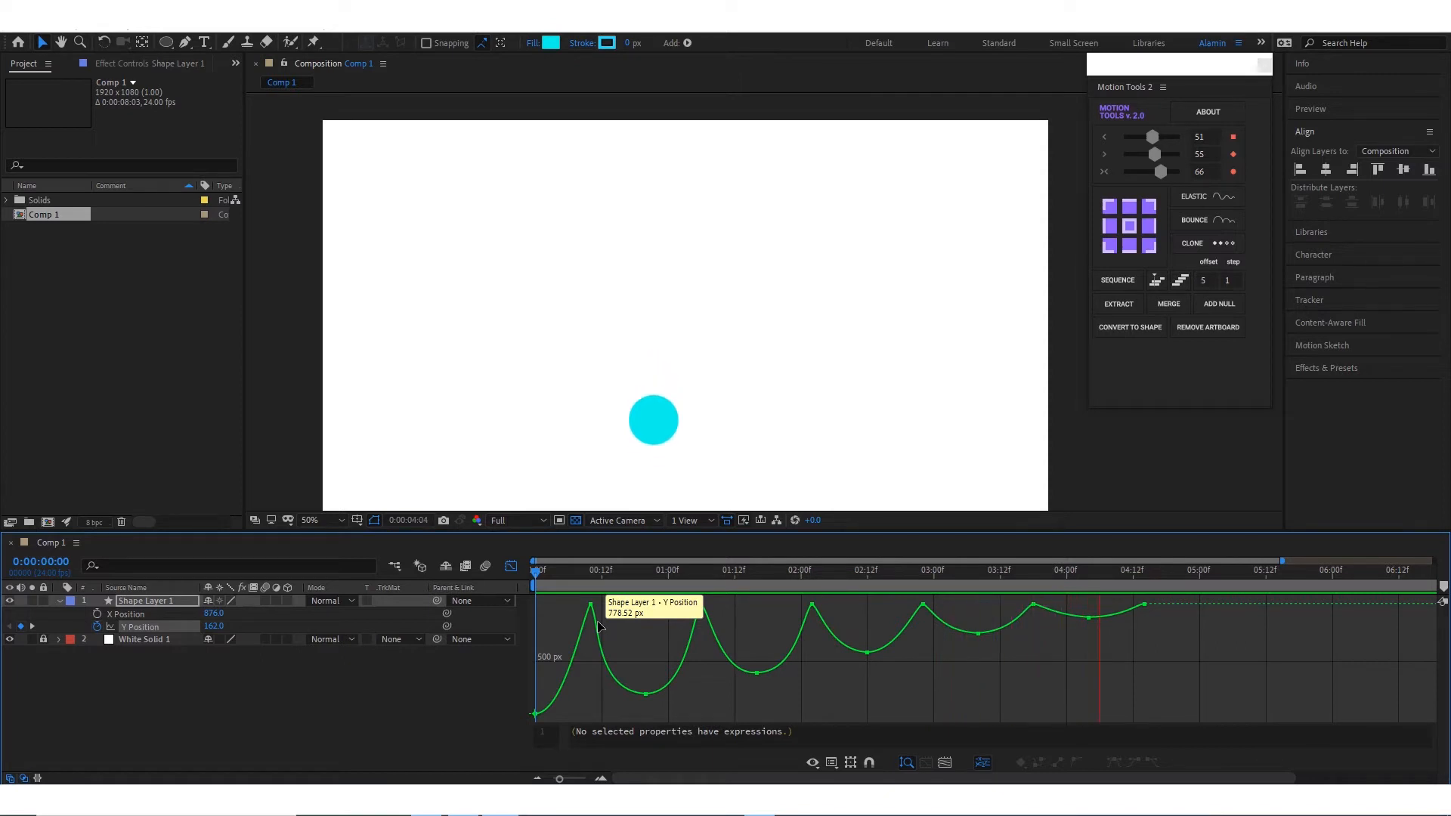
pyautogui.press('space')
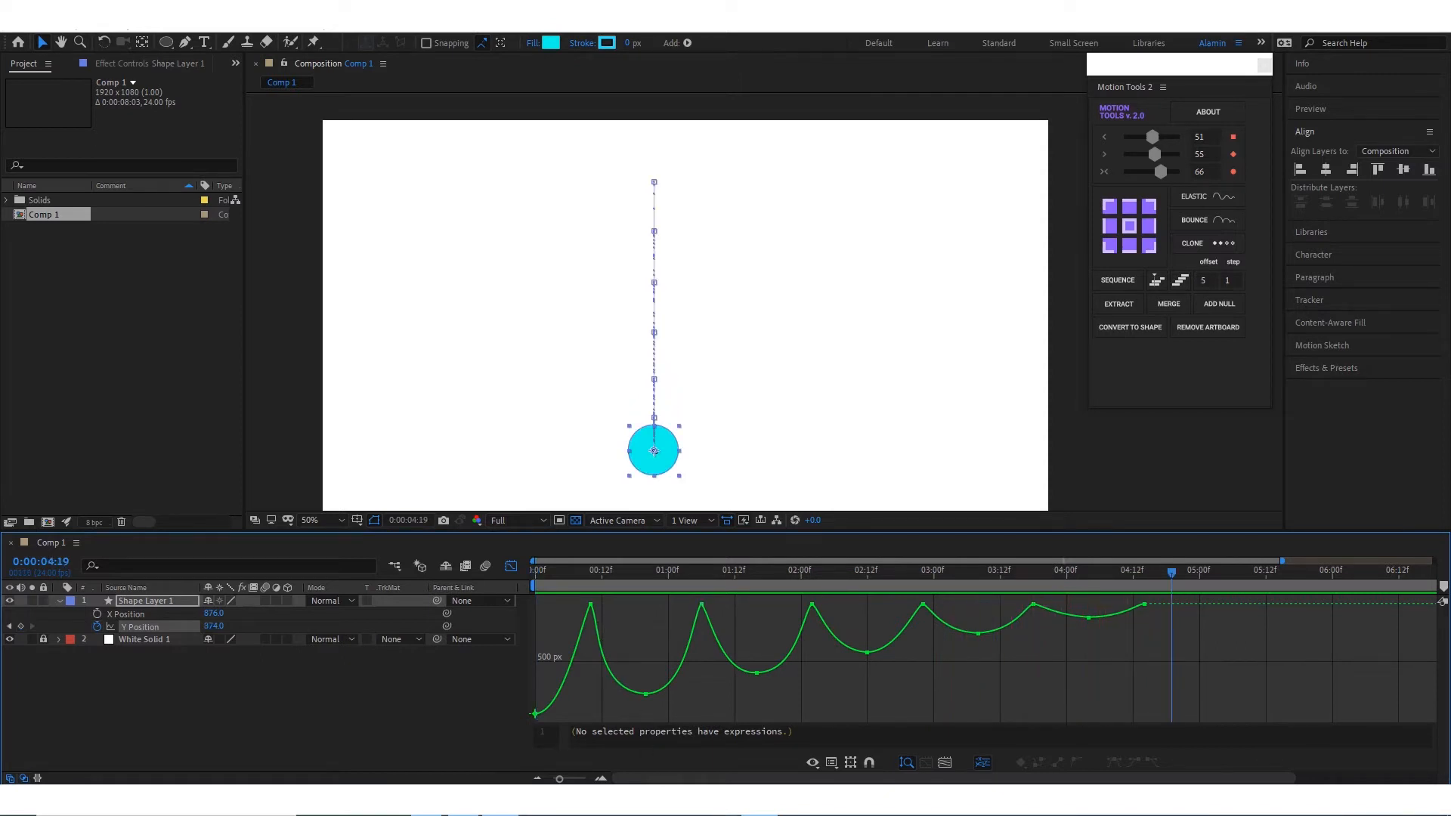
pyautogui.moveTo(1175, 573); pyautogui.dragTo(497, 594)
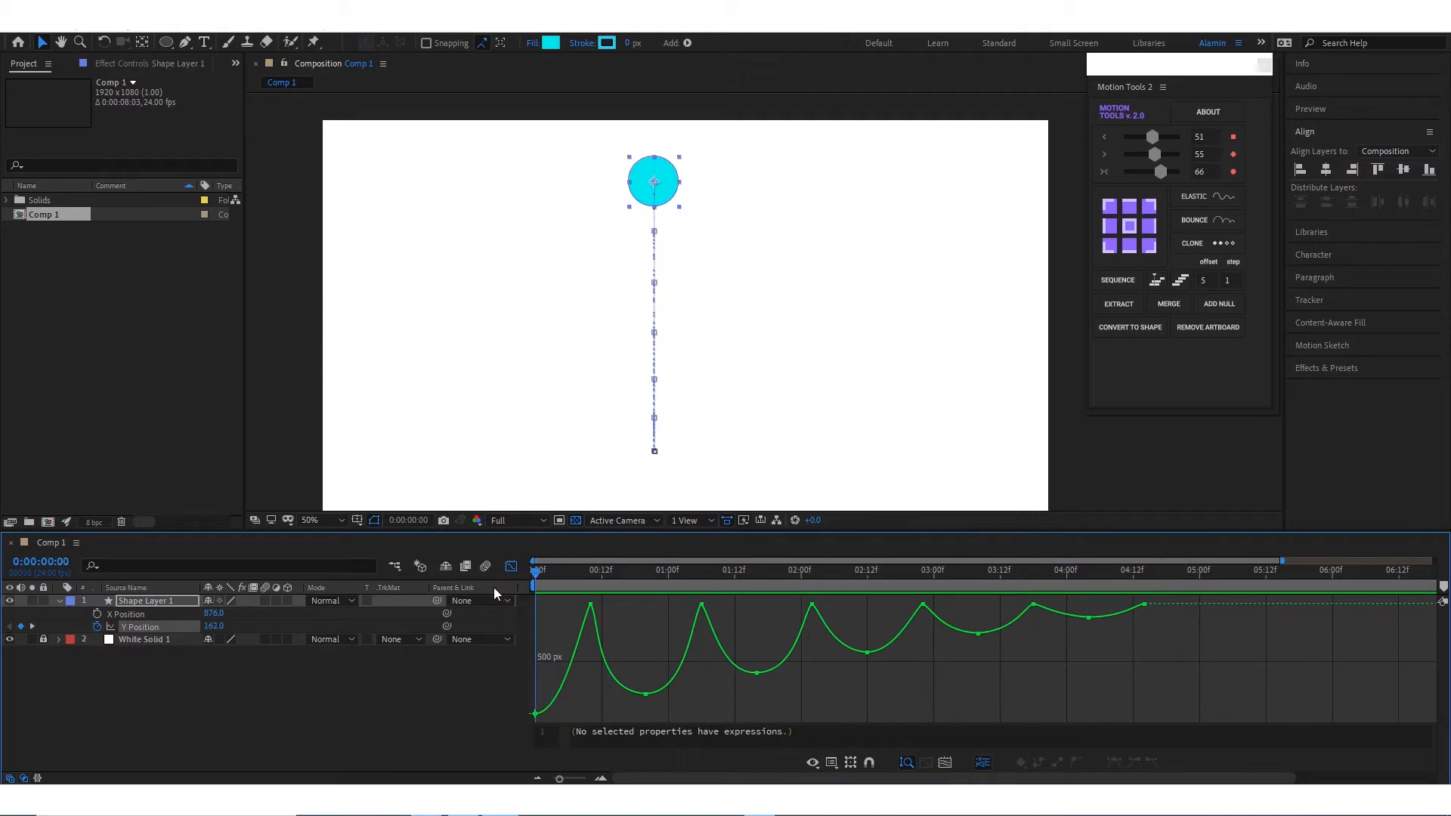
# Start animating Shape Layer 1's X Position at 0:00:00:00 and set it to 1664 at 0:00:04:14 for sideways travel
pyautogui.click(97, 615)
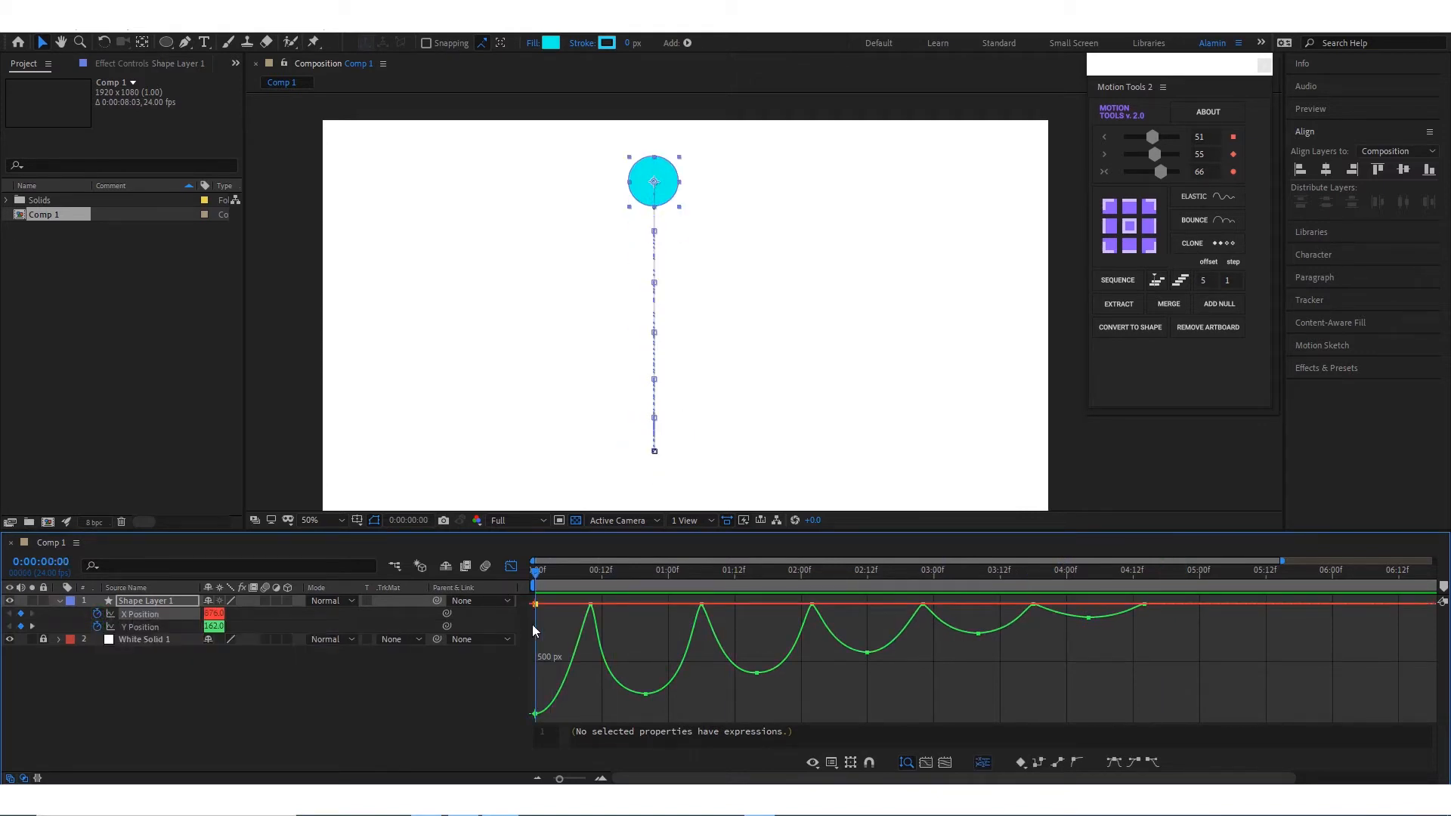
pyautogui.scroll(-1, 660, 654)
pyautogui.moveTo(537, 573); pyautogui.dragTo(1044, 600)
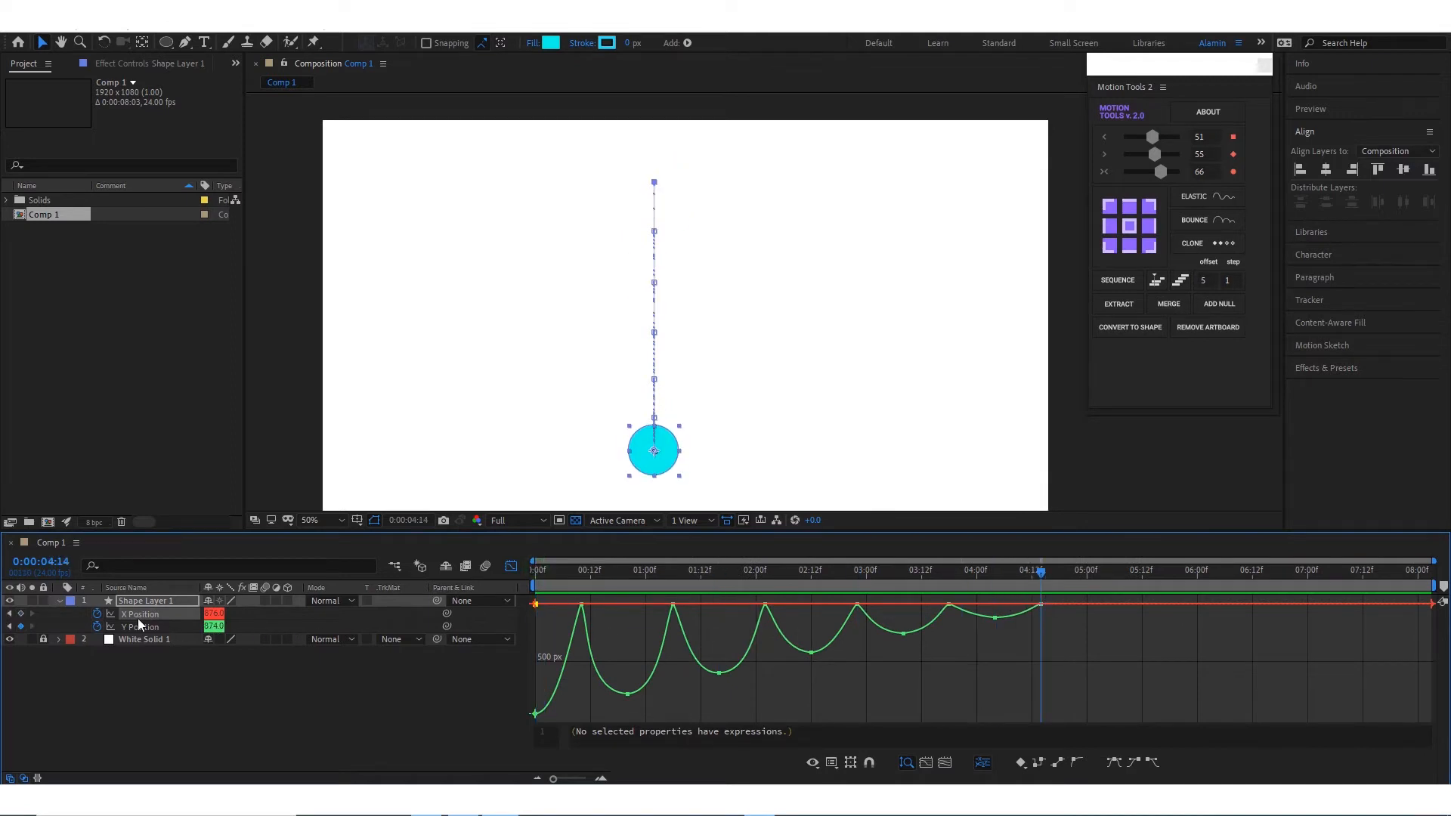
pyautogui.moveTo(206, 615); pyautogui.dragTo(798, 606)
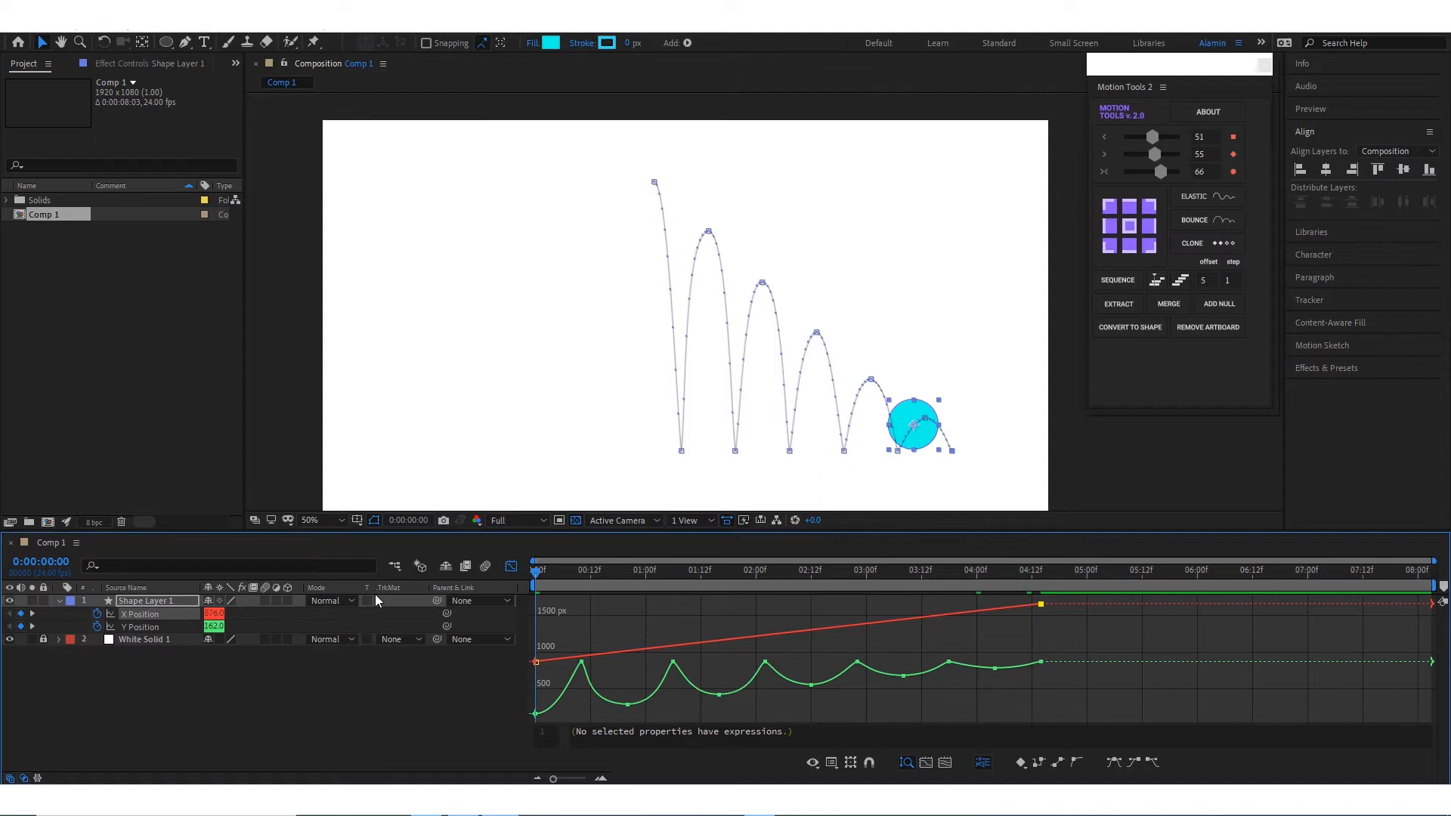
# Move the ball's starting position at 0:00:00:00 to about X 66, Y 204, and preview the travelling bounce
pyautogui.press('Home')
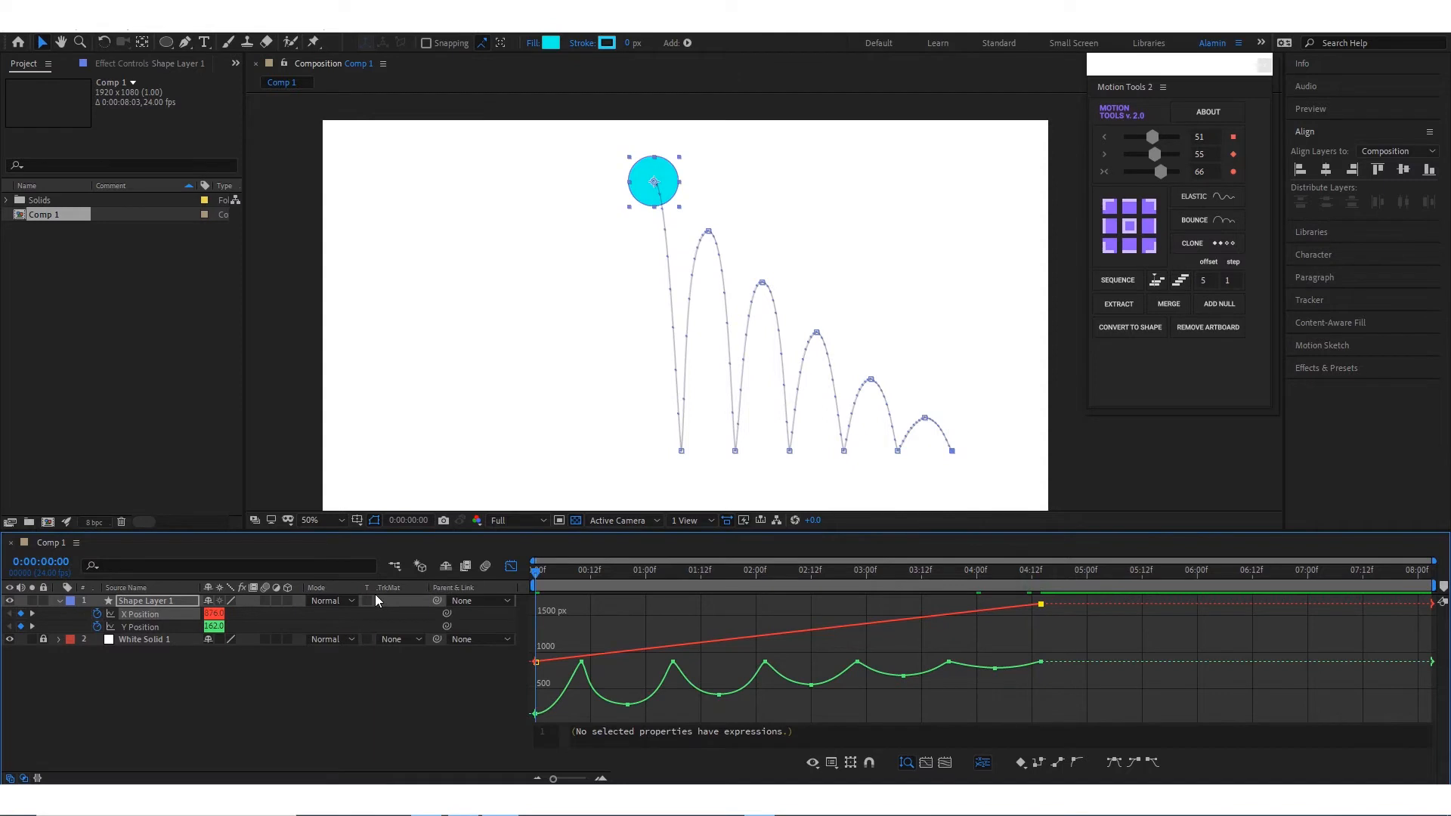
pyautogui.moveTo(653, 183); pyautogui.dragTo(346, 197)
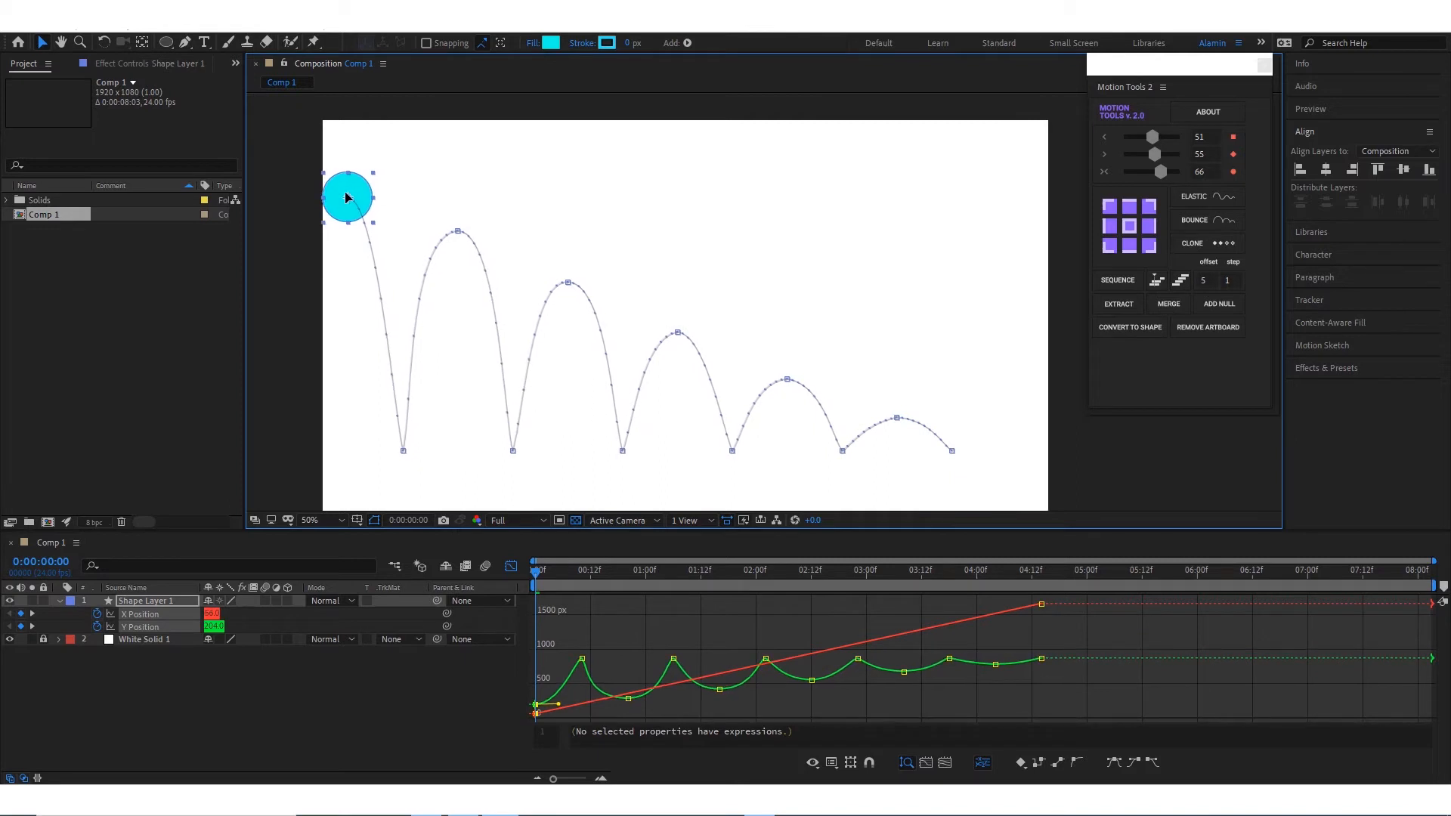
pyautogui.click(415, 731)
pyautogui.press('space')
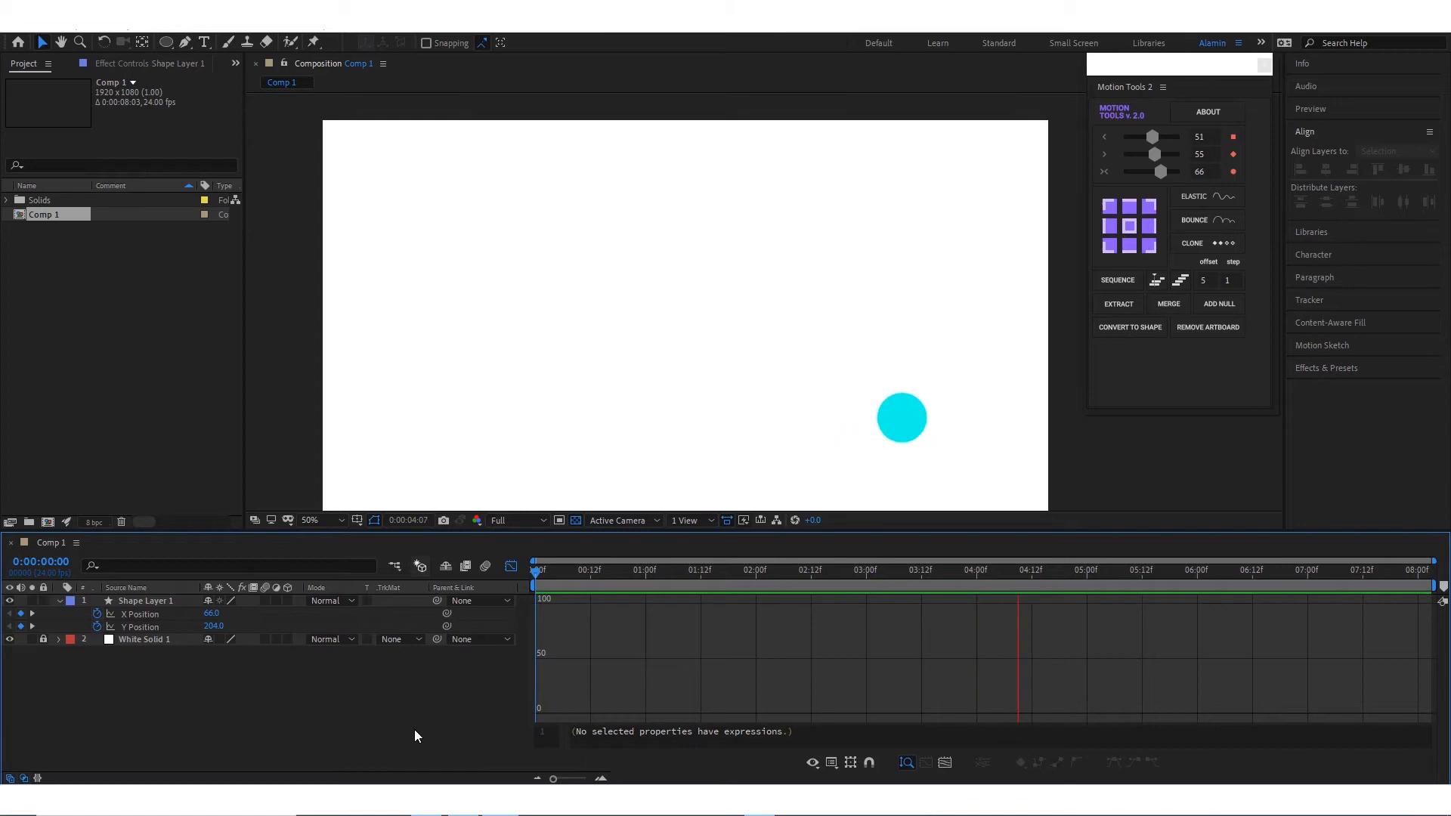
pyautogui.press('space')
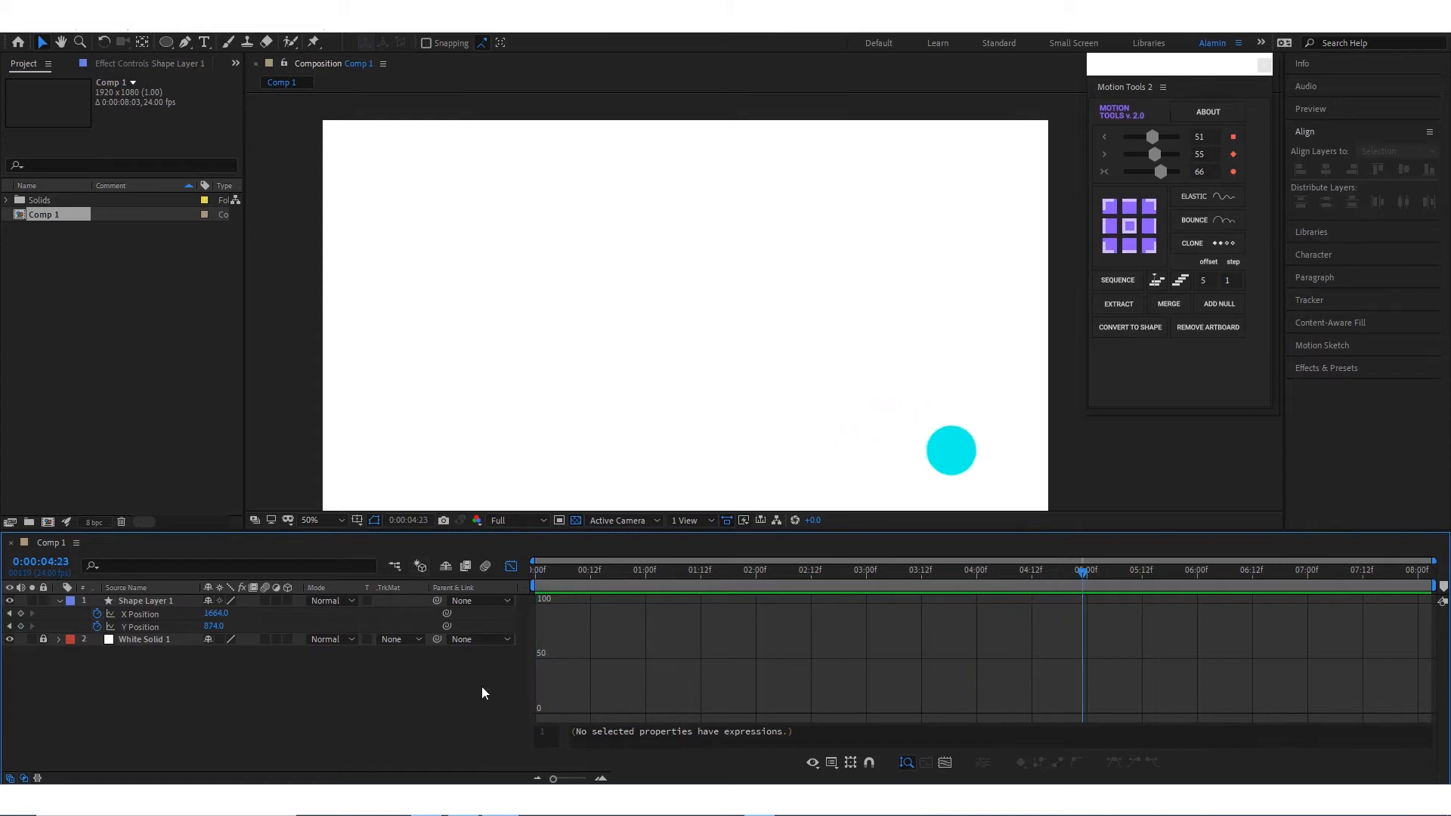
# Set X Position to 2000 at 0:00:05:00 and shift the motion path's starting point just outside the composition's left edge
pyautogui.click(165, 615)
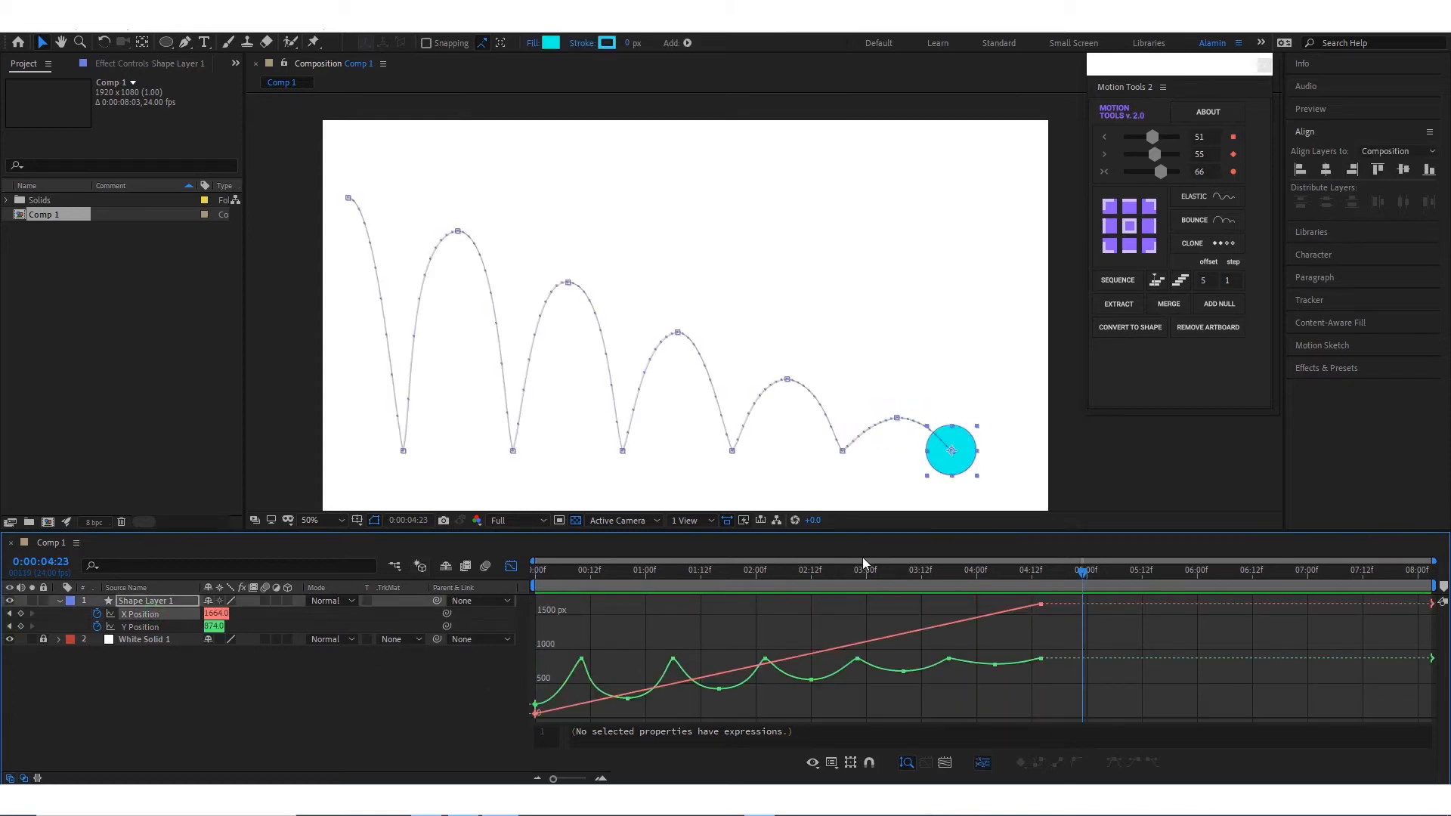
pyautogui.press('pageup')
pyautogui.press('j')
pyautogui.hotkey('shift', 'pagedown')
pyautogui.click(284, 694)
pyautogui.moveTo(215, 614); pyautogui.dragTo(559, 614)
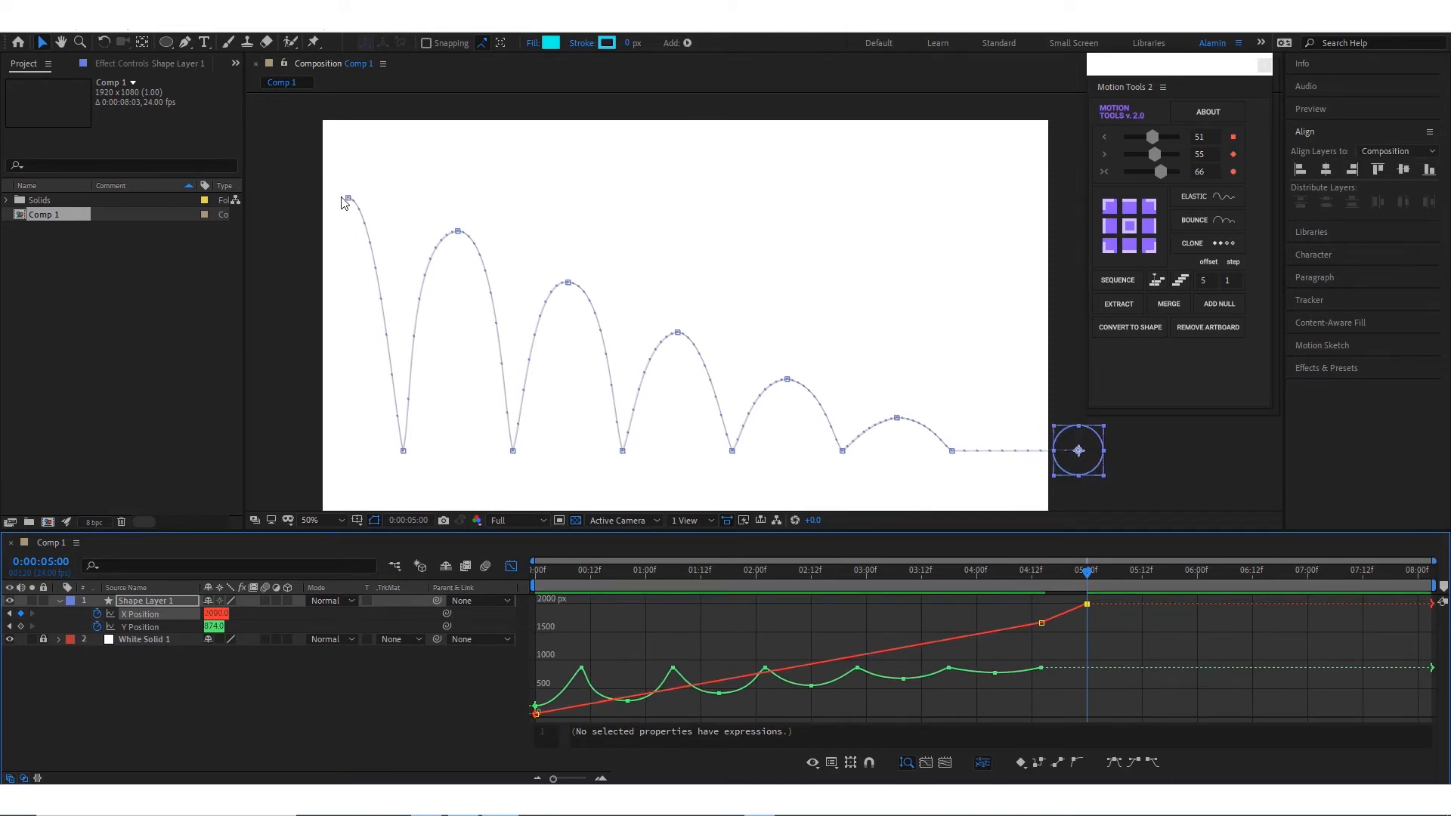
pyautogui.moveTo(345, 196); pyautogui.dragTo(315, 198)
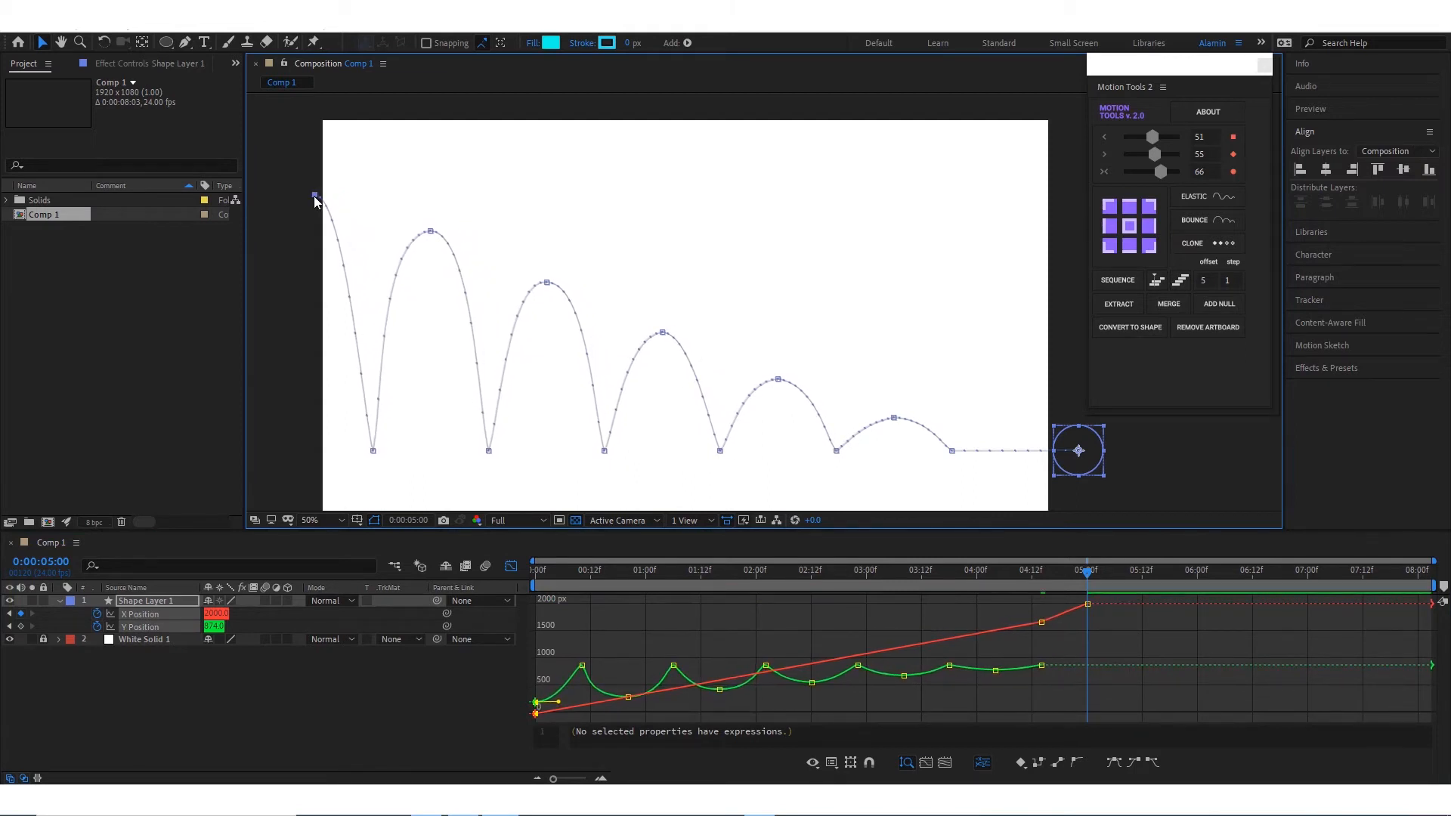
pyautogui.moveTo(420, 224); pyautogui.dragTo(451, 246)
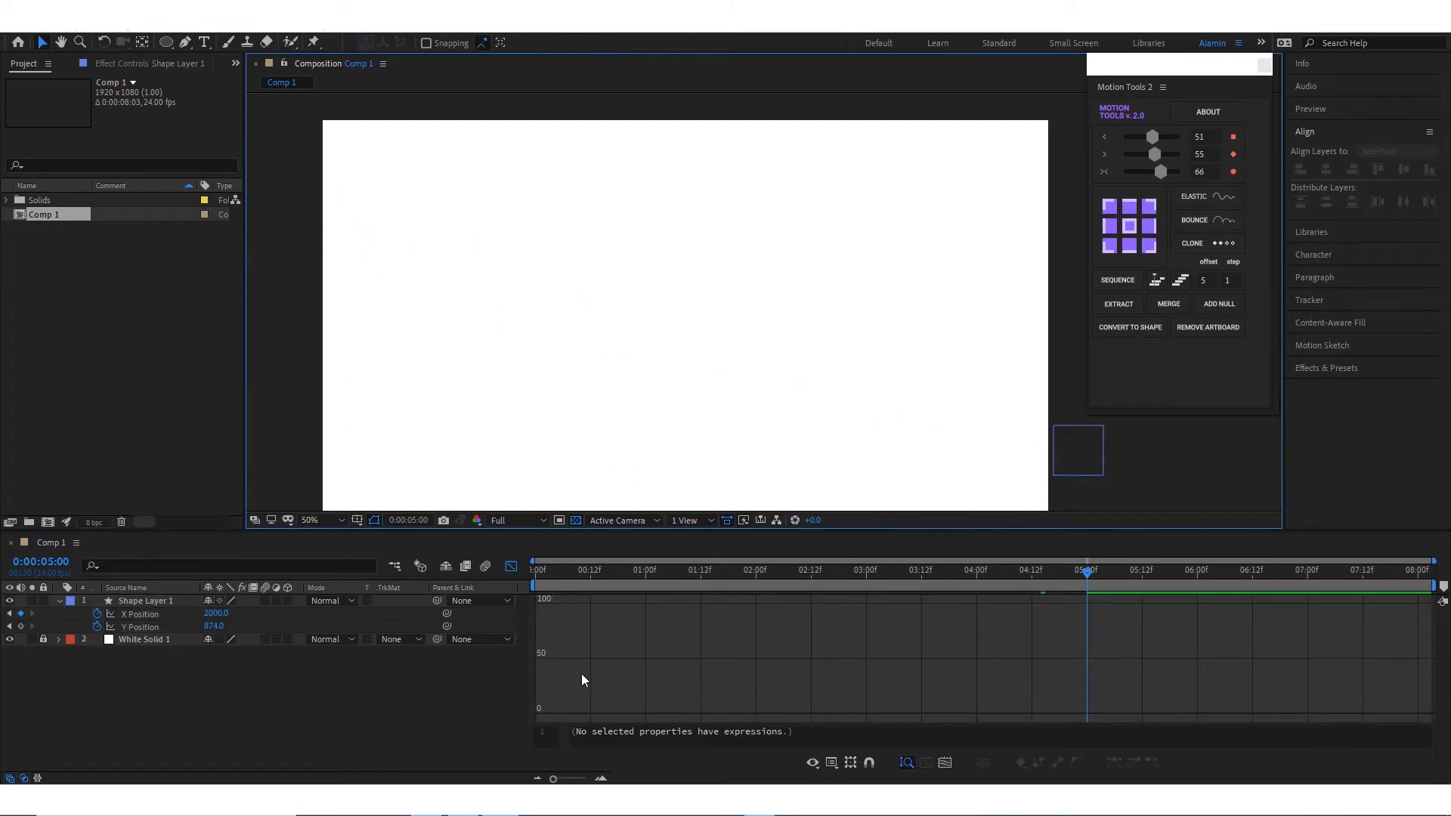
# Select Shape Layer 1's Y Position keyframes, show their value graph, and move the playhead to 0:00:00:10
pyautogui.click(512, 566)
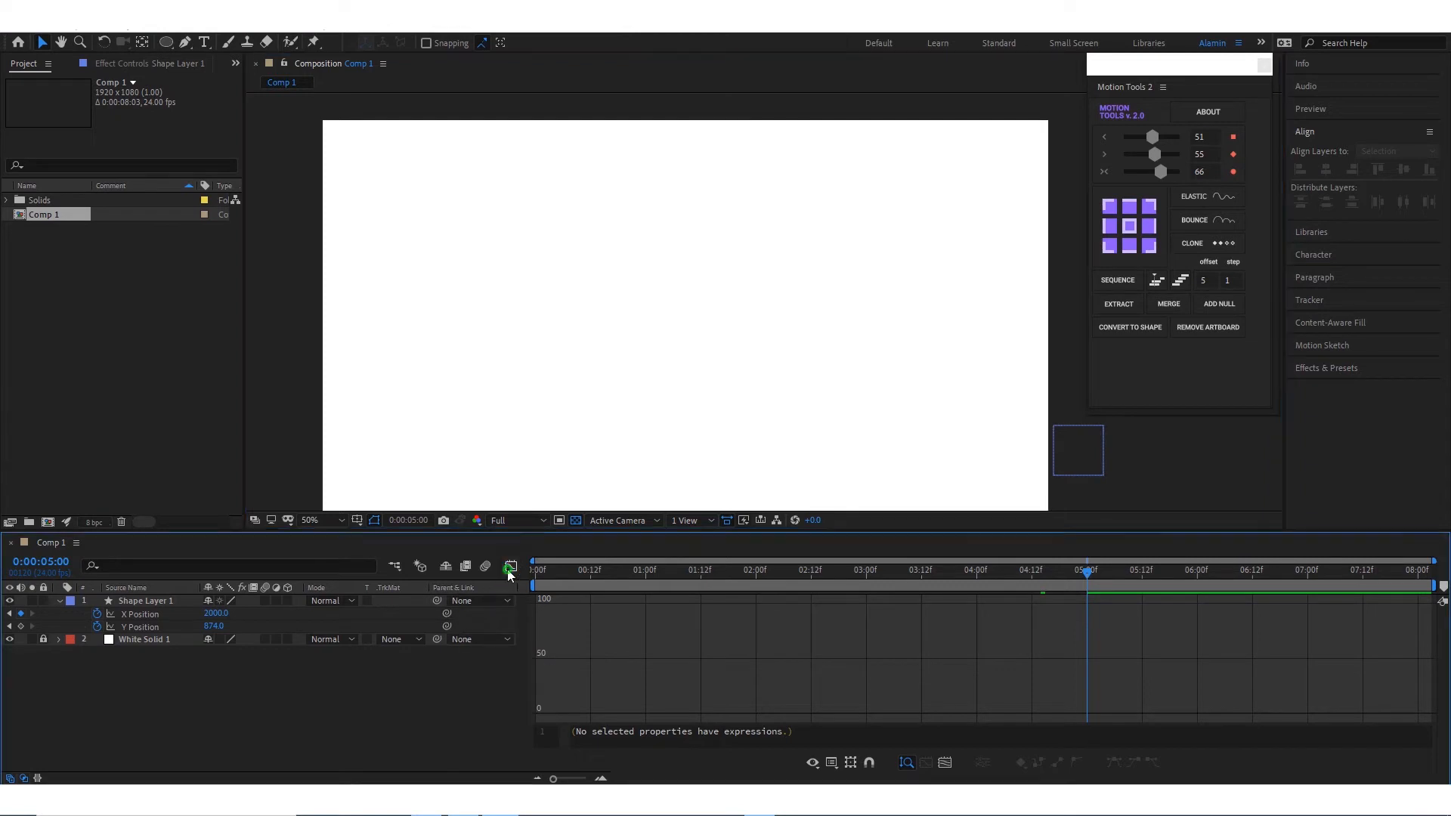
pyautogui.moveTo(1088, 628); pyautogui.dragTo(522, 632)
pyautogui.click(511, 567)
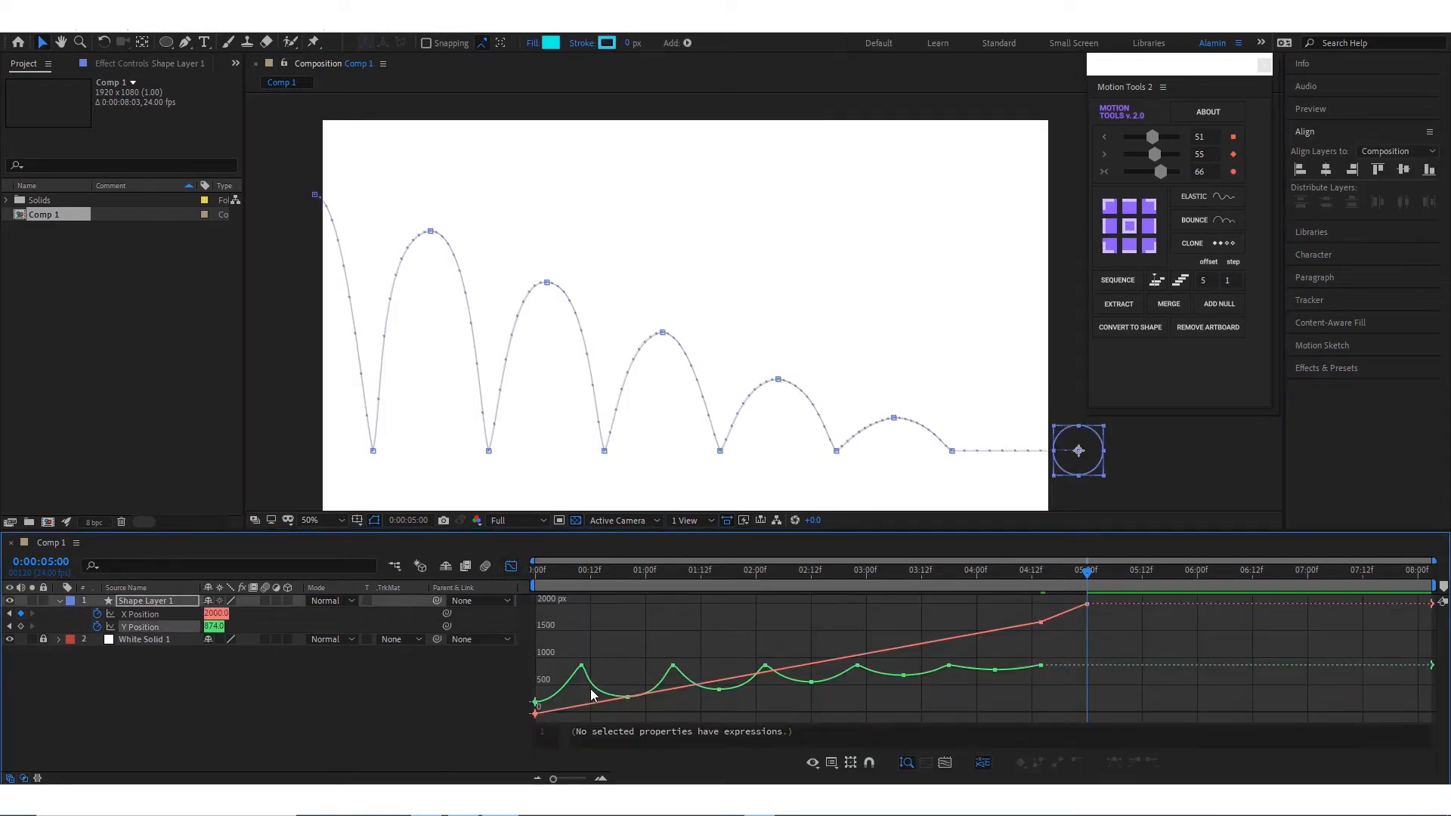
pyautogui.moveTo(1088, 582); pyautogui.dragTo(579, 606)
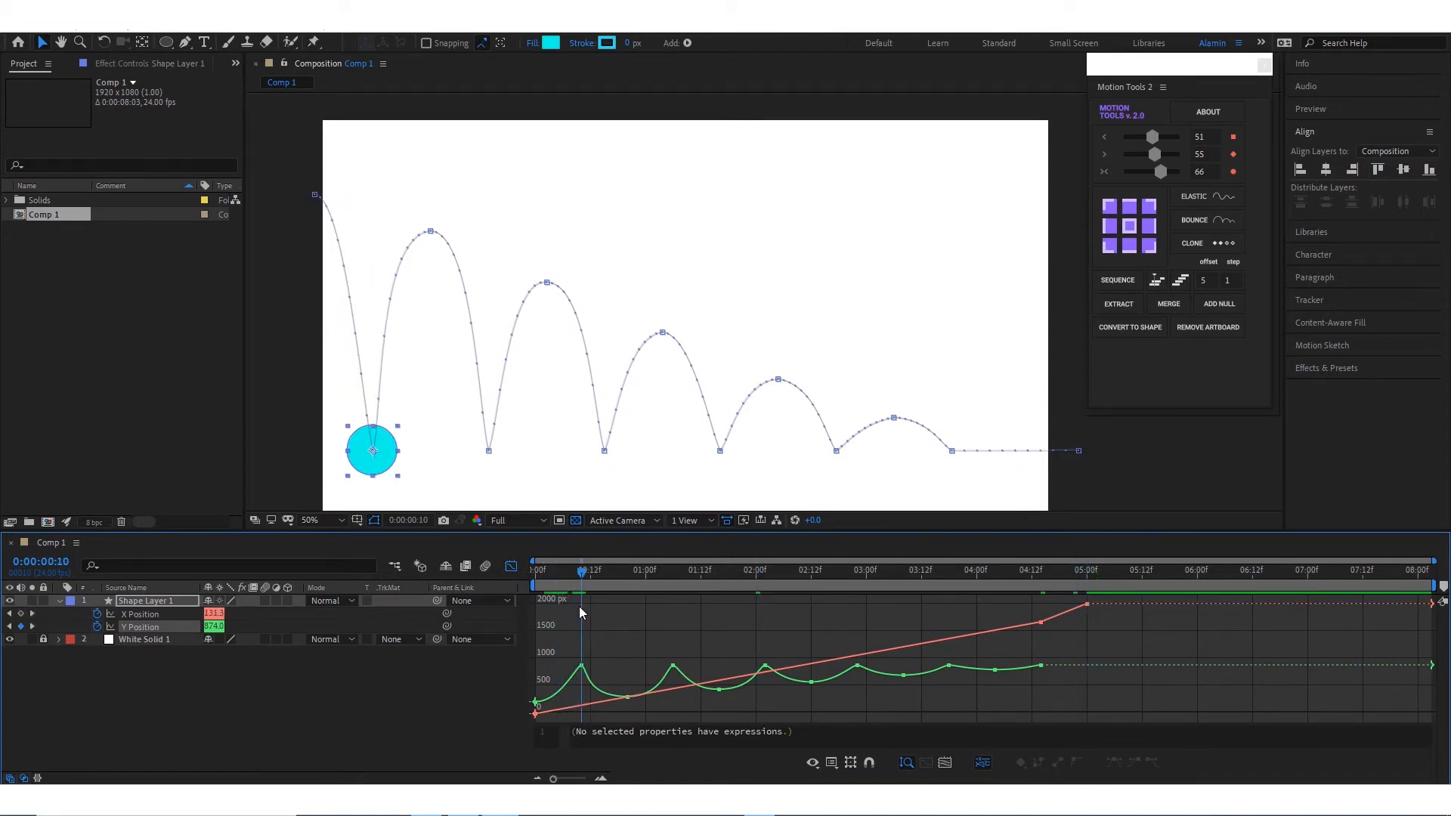
pyautogui.click(582, 666)
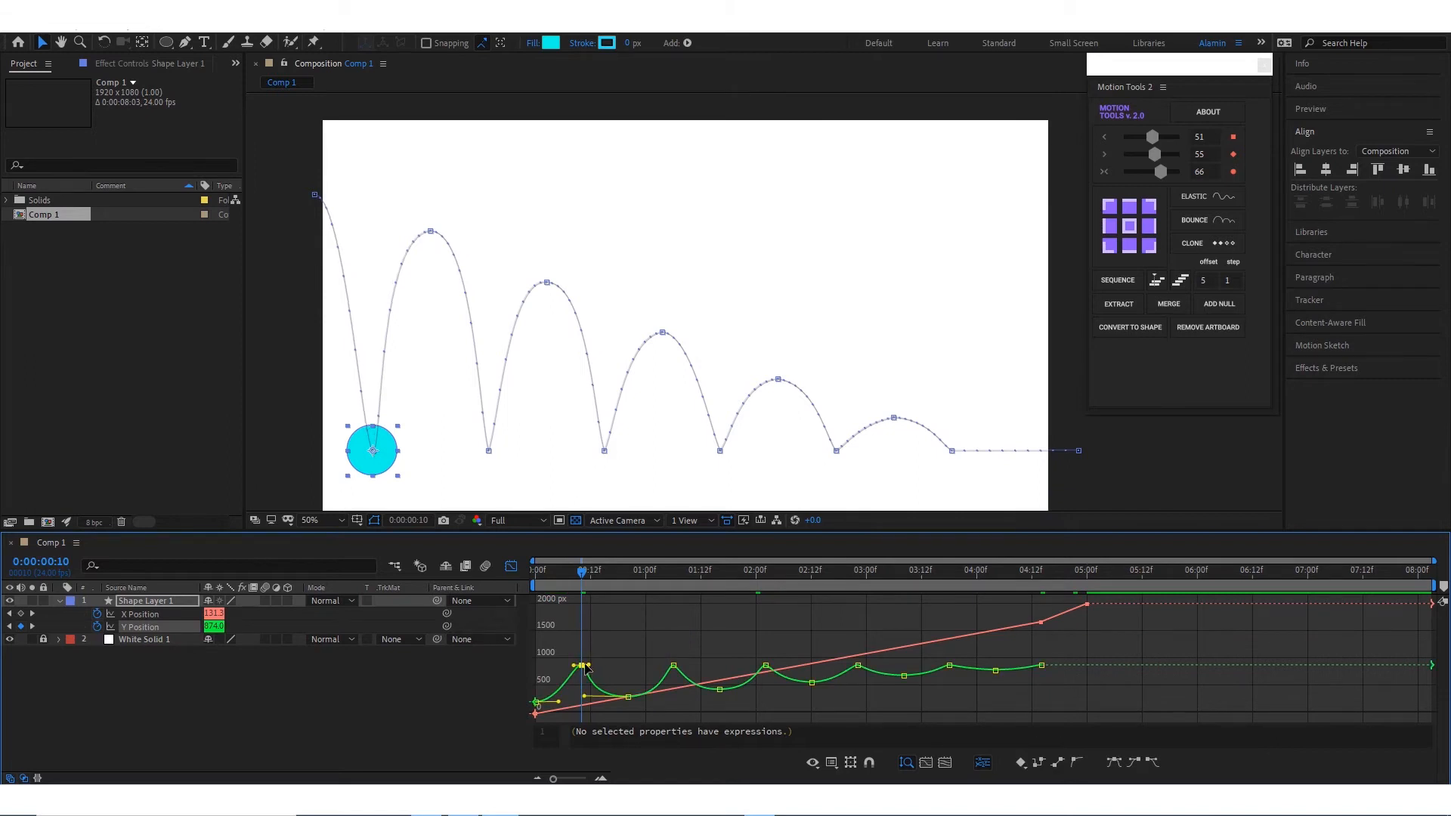
pyautogui.press('Delete')
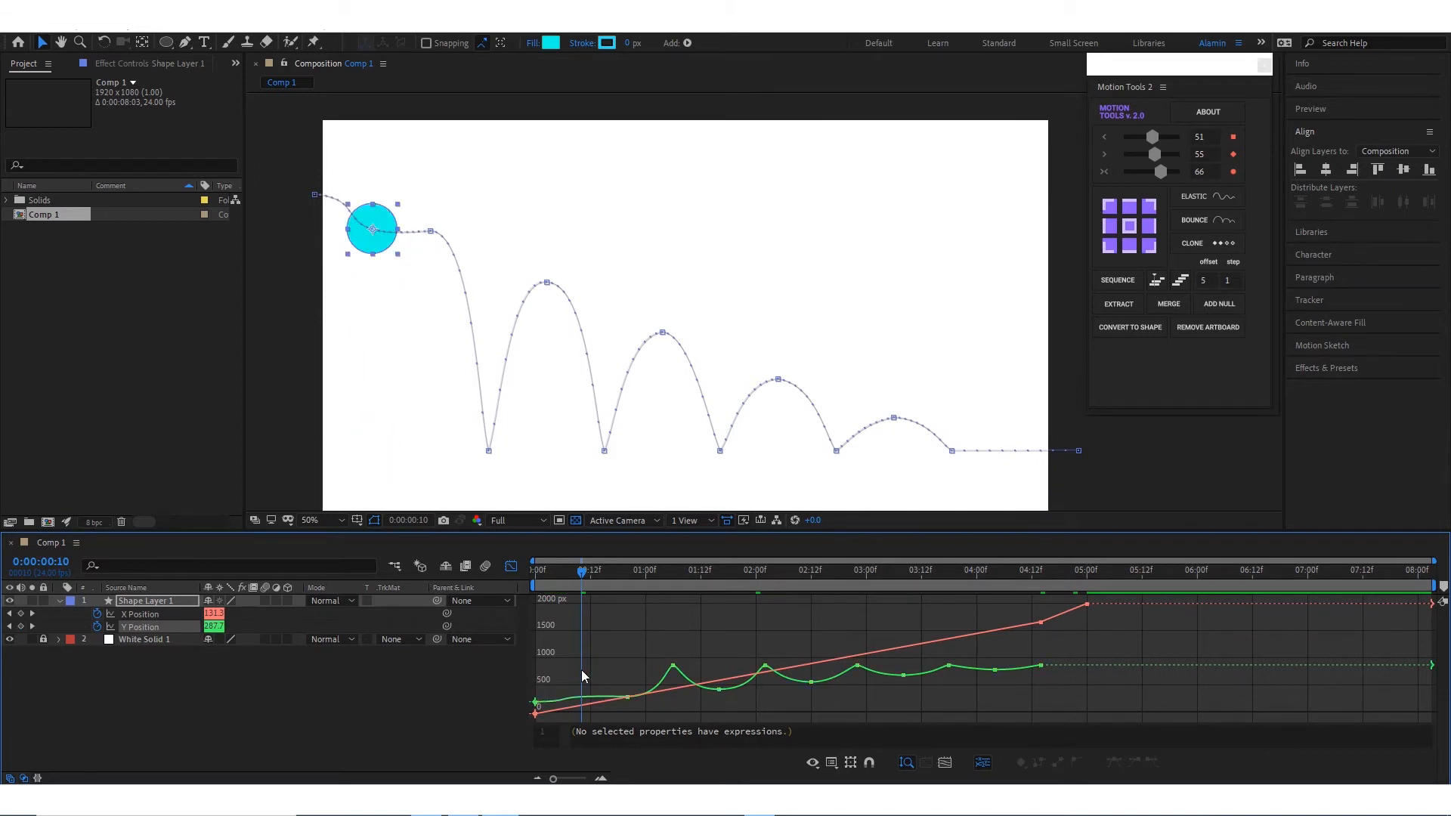
pyautogui.hotkey('ctrl', 'z')
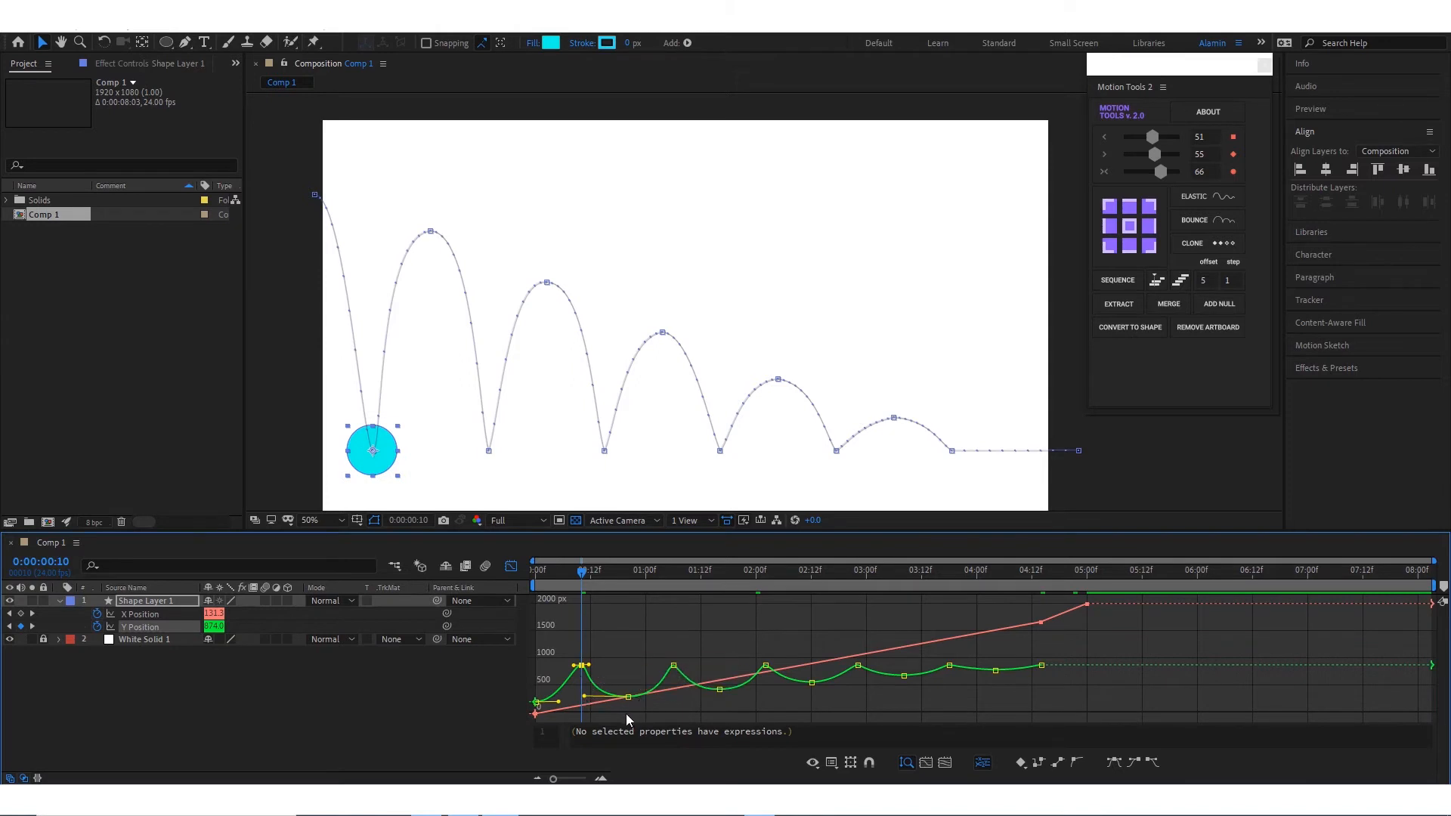
# Shorten the easing handles of the Y Position keyframe at 0:00:00:10 to sharpen the first ground contact, and scrub to 0:00:00:18
pyautogui.scroll(3, 573, 680)
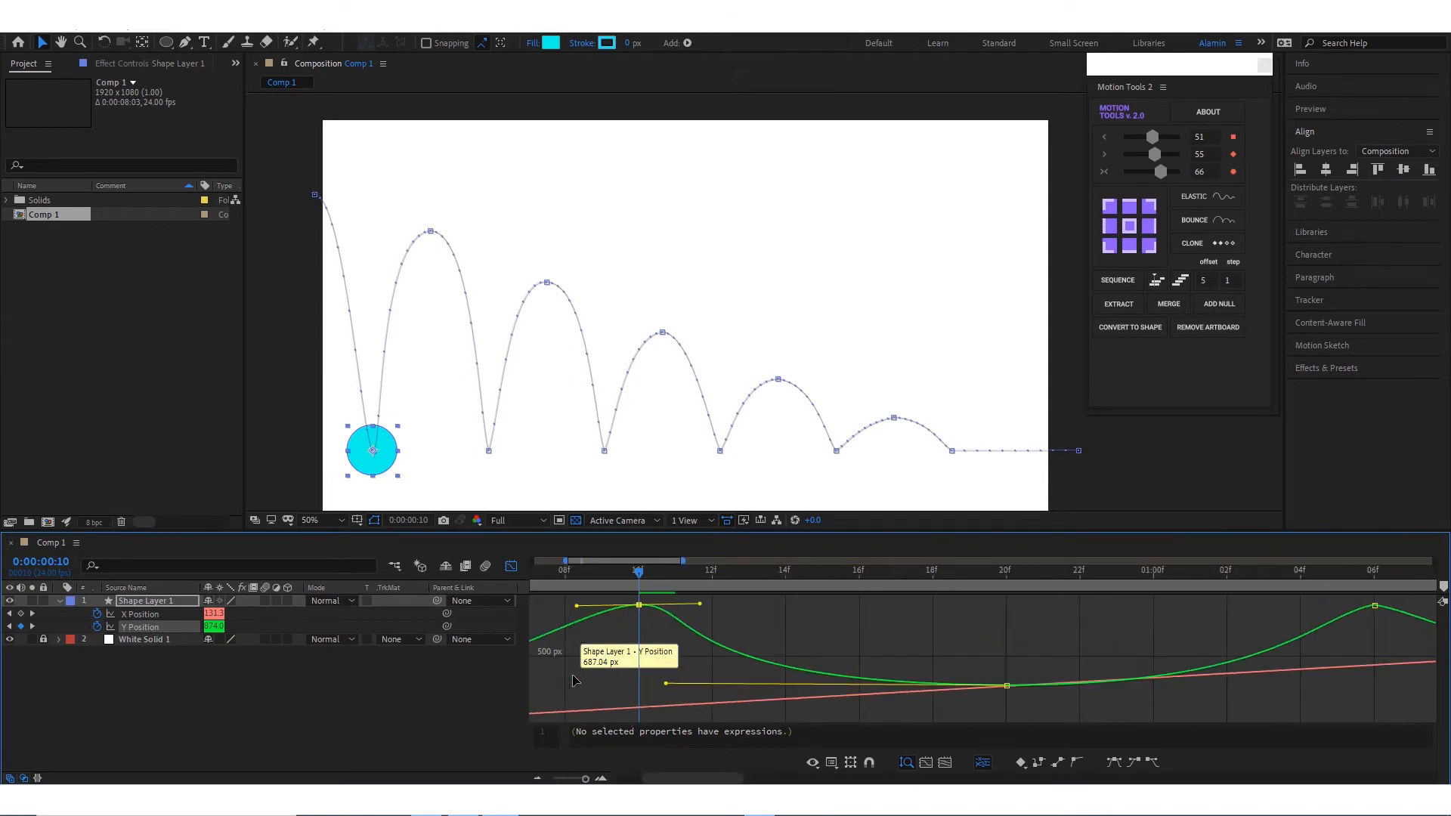
pyautogui.moveTo(699, 605); pyautogui.dragTo(656, 608)
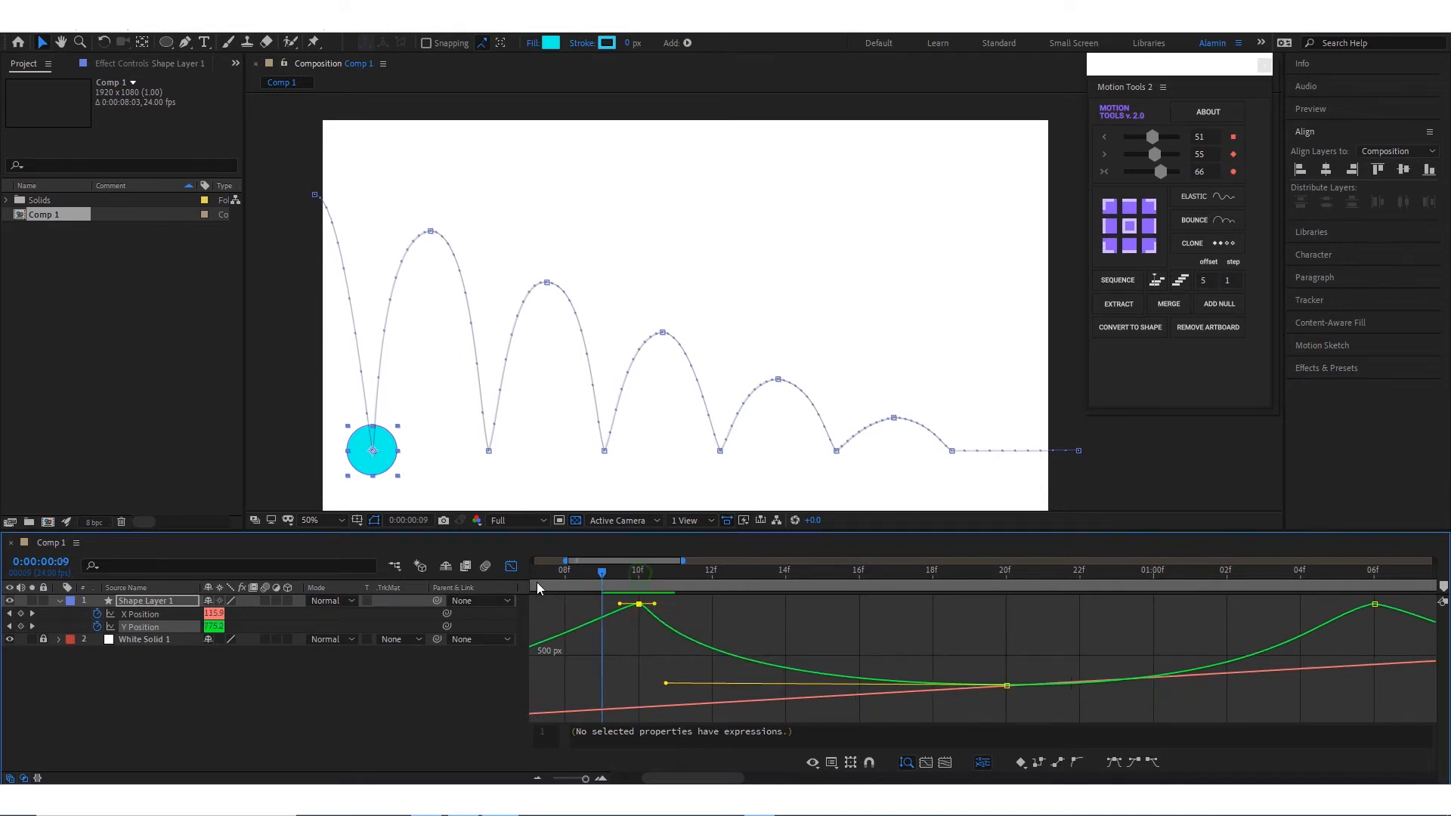
pyautogui.moveTo(537, 581); pyautogui.dragTo(1193, 693)
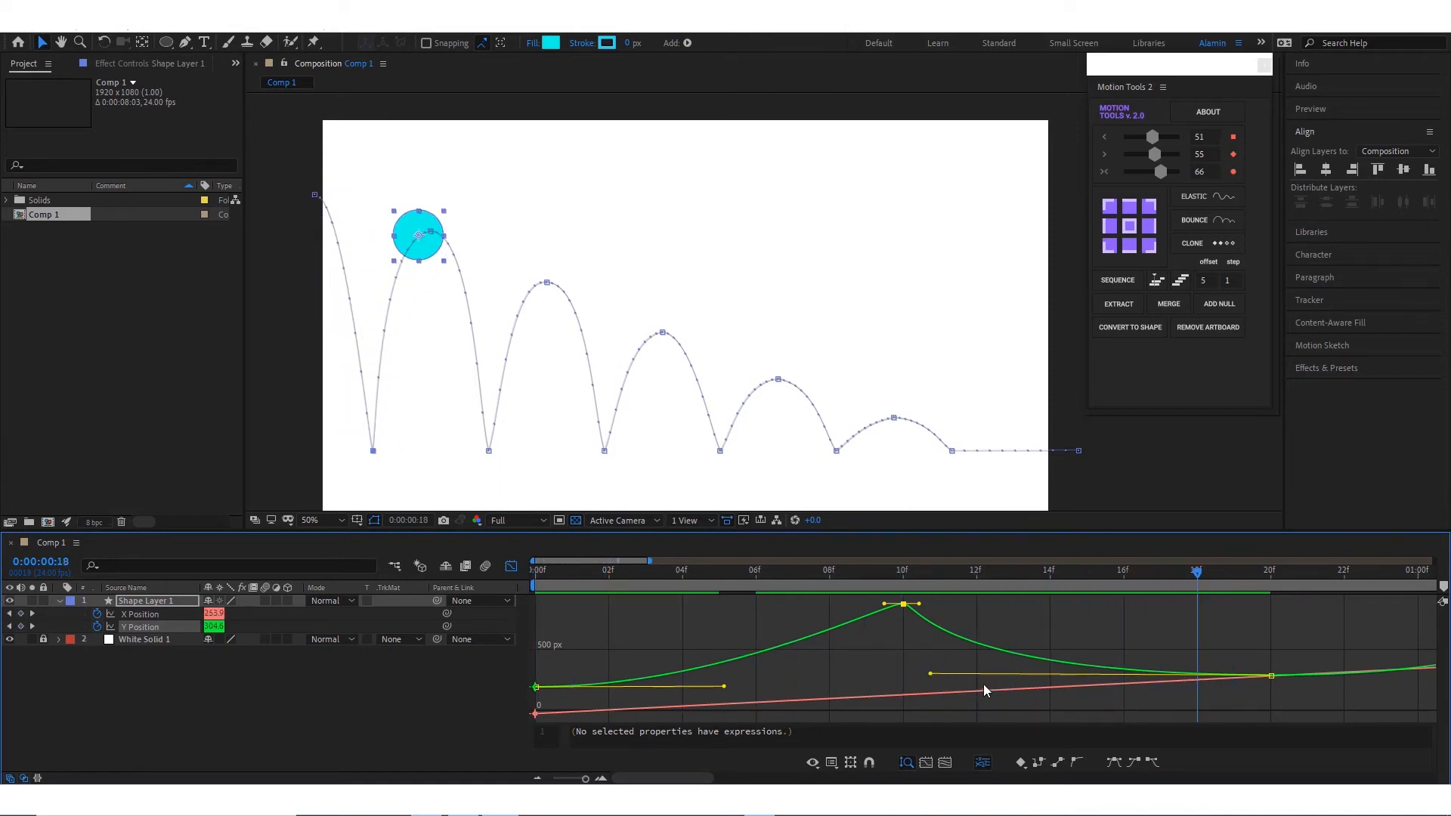
# Slightly adjust the incoming easing handle of the Y Position keyframe at the first bounce's peak, 0:00:00:20
pyautogui.press('-')
pyautogui.press('-')
pyautogui.moveTo(663, 714); pyautogui.dragTo(695, 699)
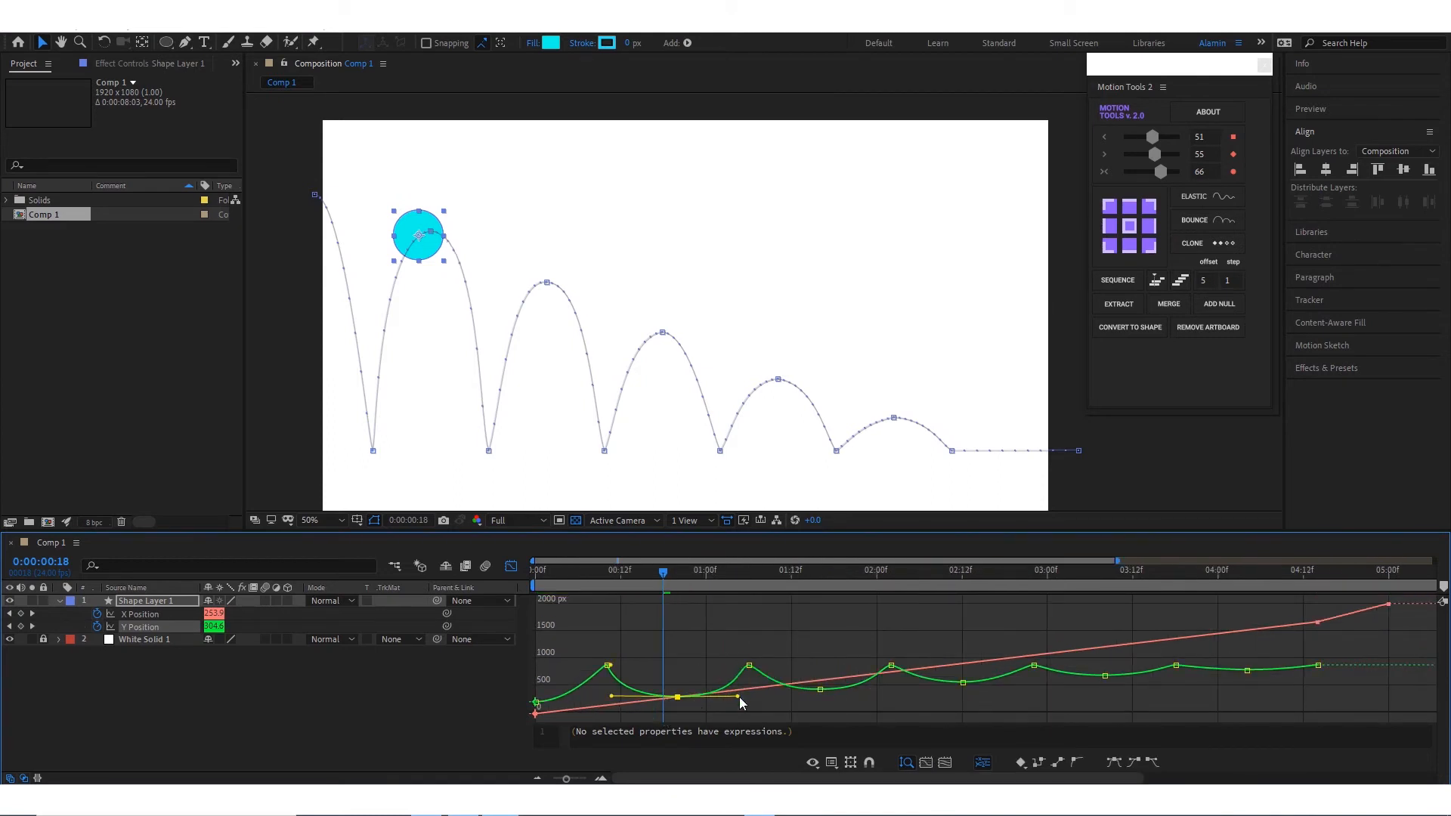
pyautogui.click(604, 700)
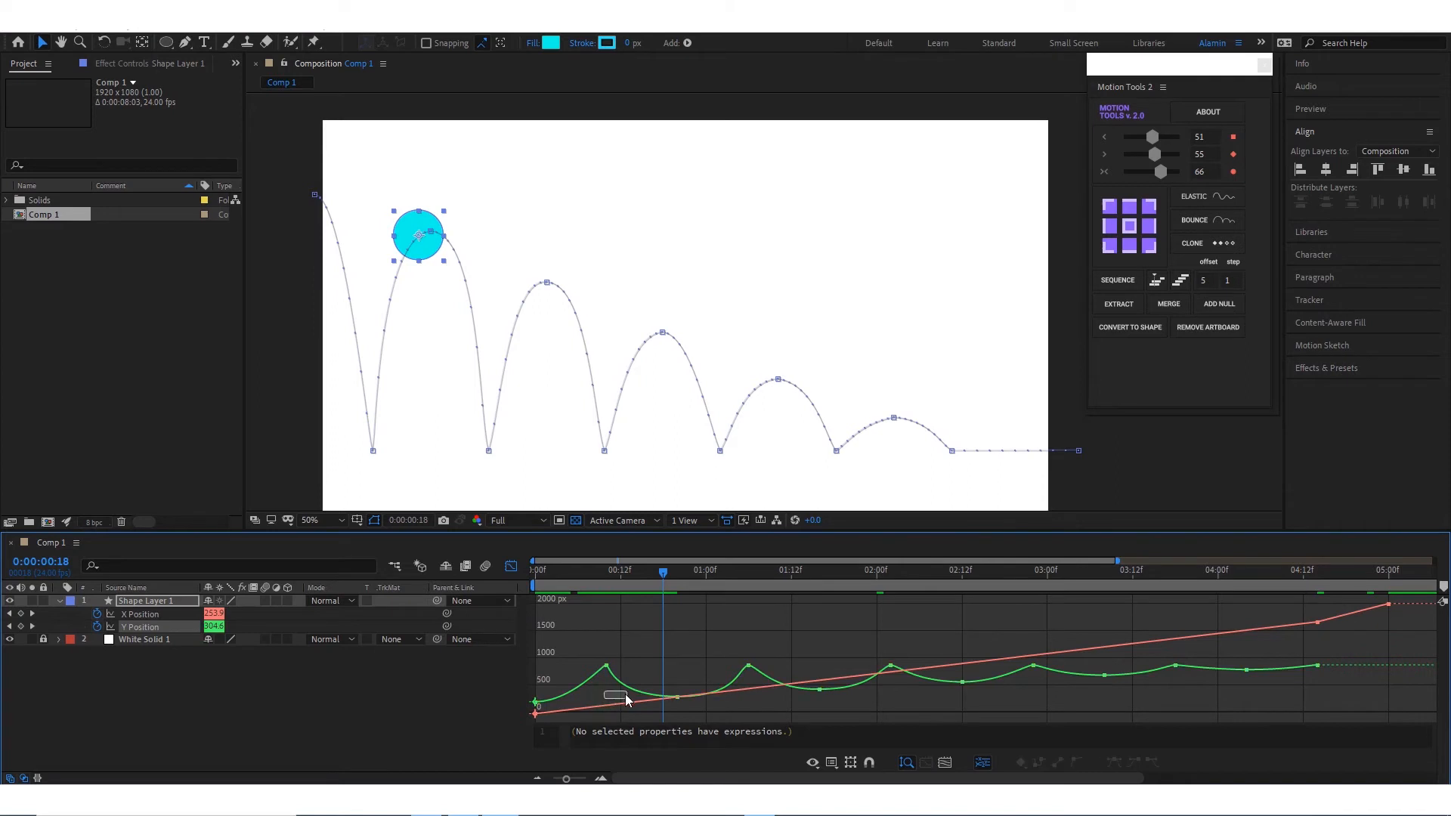
pyautogui.click(677, 696)
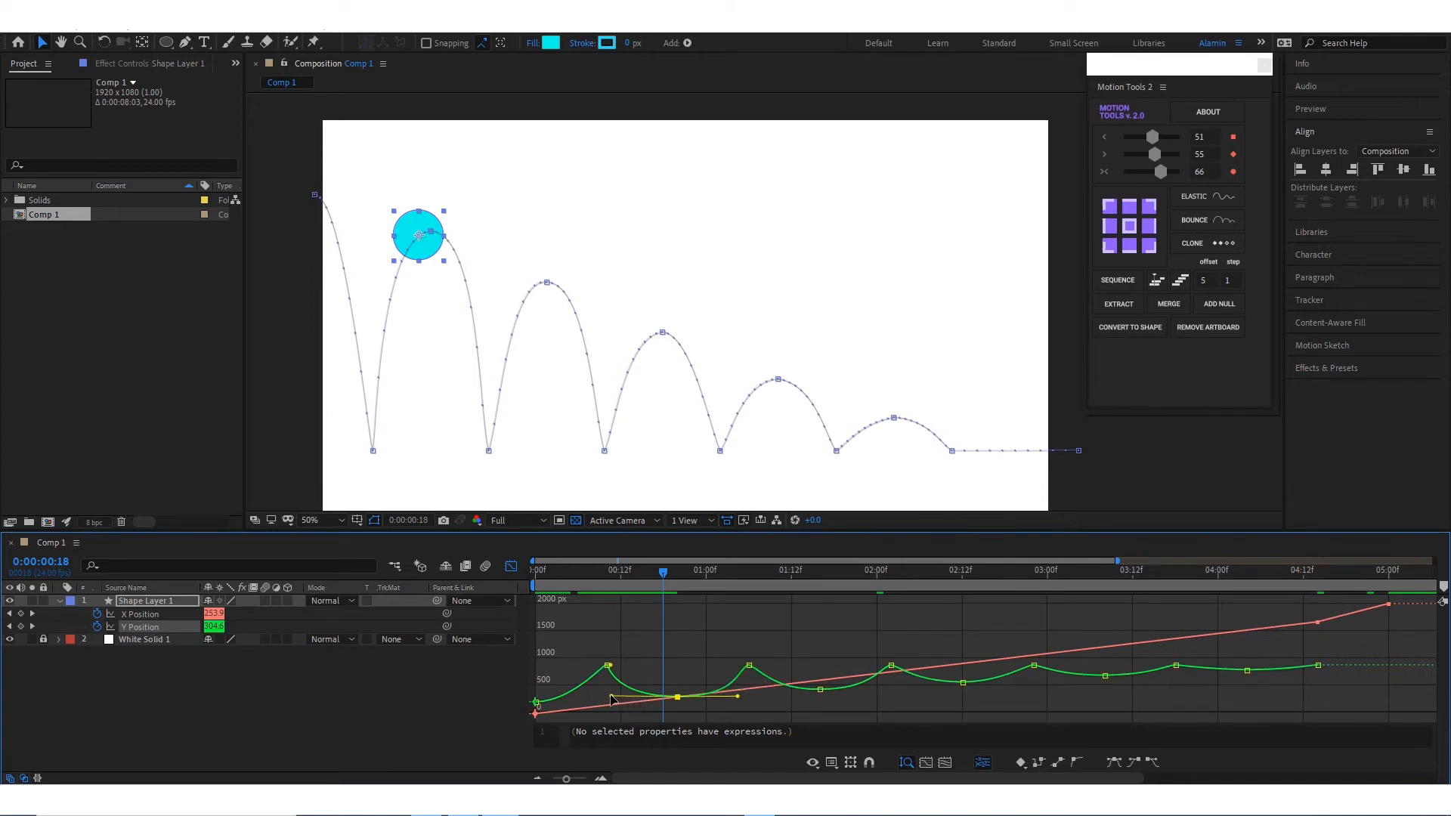
pyautogui.moveTo(606, 696); pyautogui.dragTo(609, 697)
# Preview the travelling bounce from near the start of the timeline, stop playback, and deselect the ball
pyautogui.press('space')
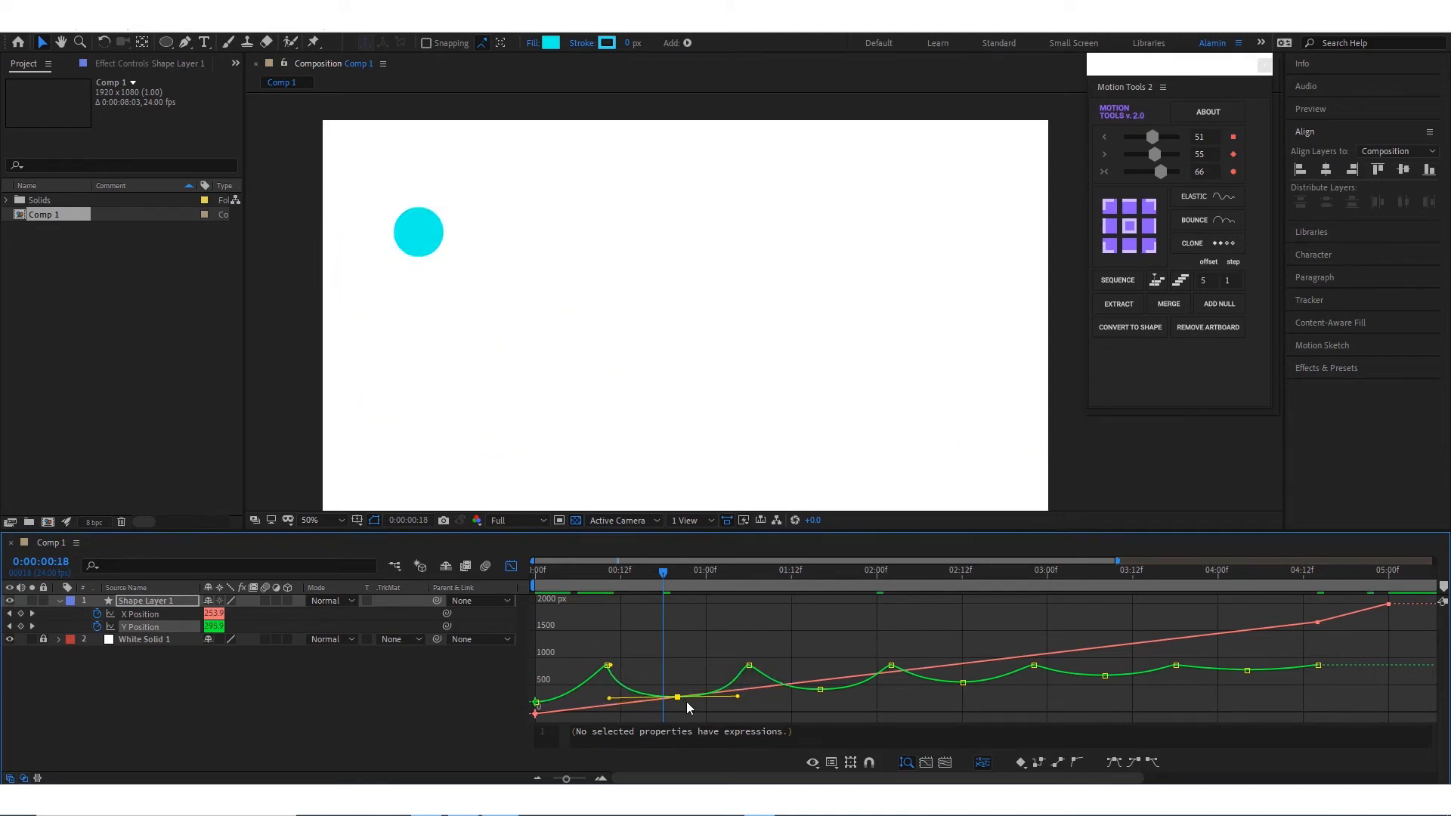
pyautogui.press('space')
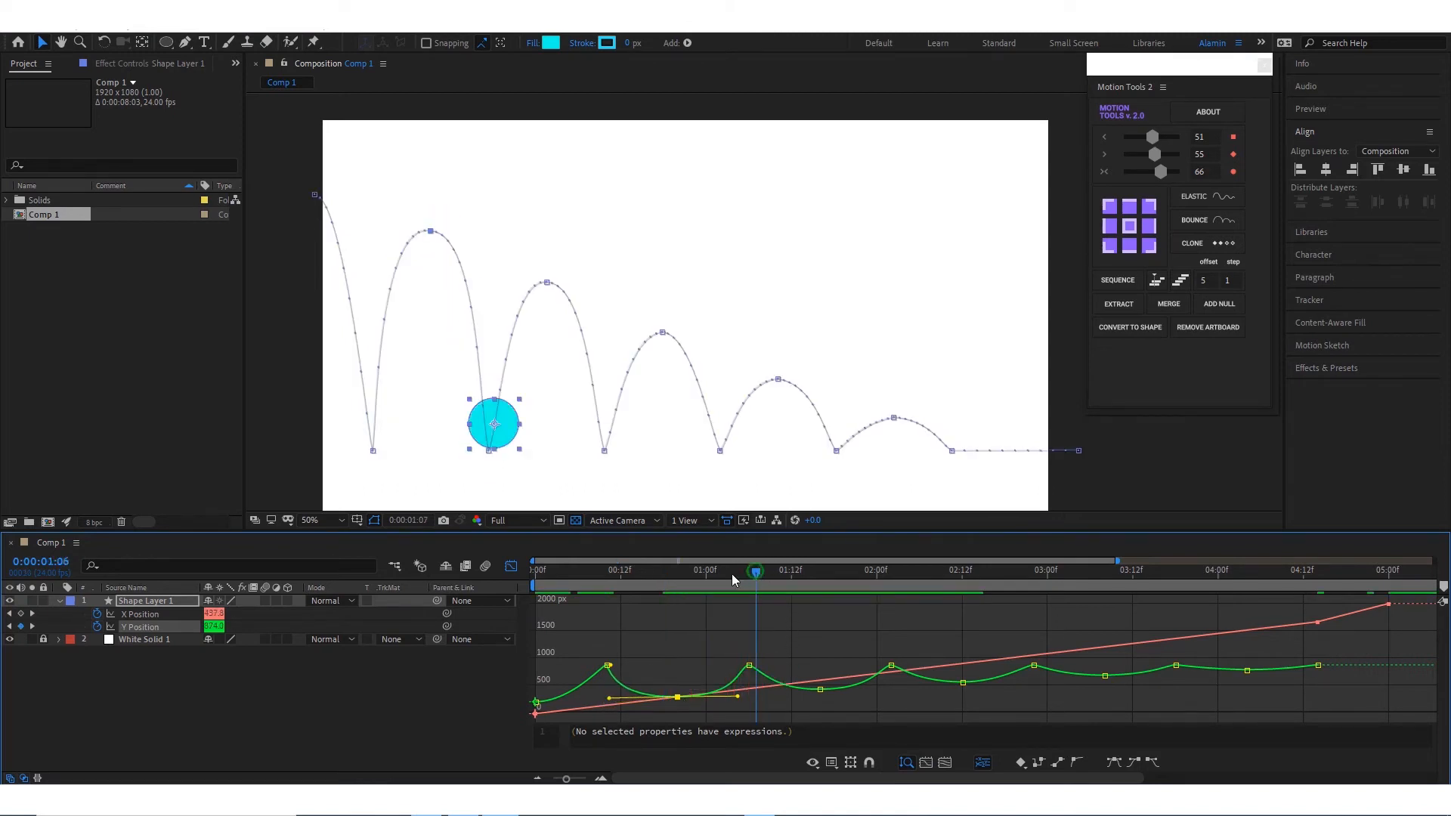
pyautogui.moveTo(731, 573); pyautogui.dragTo(580, 593)
pyautogui.press('space')
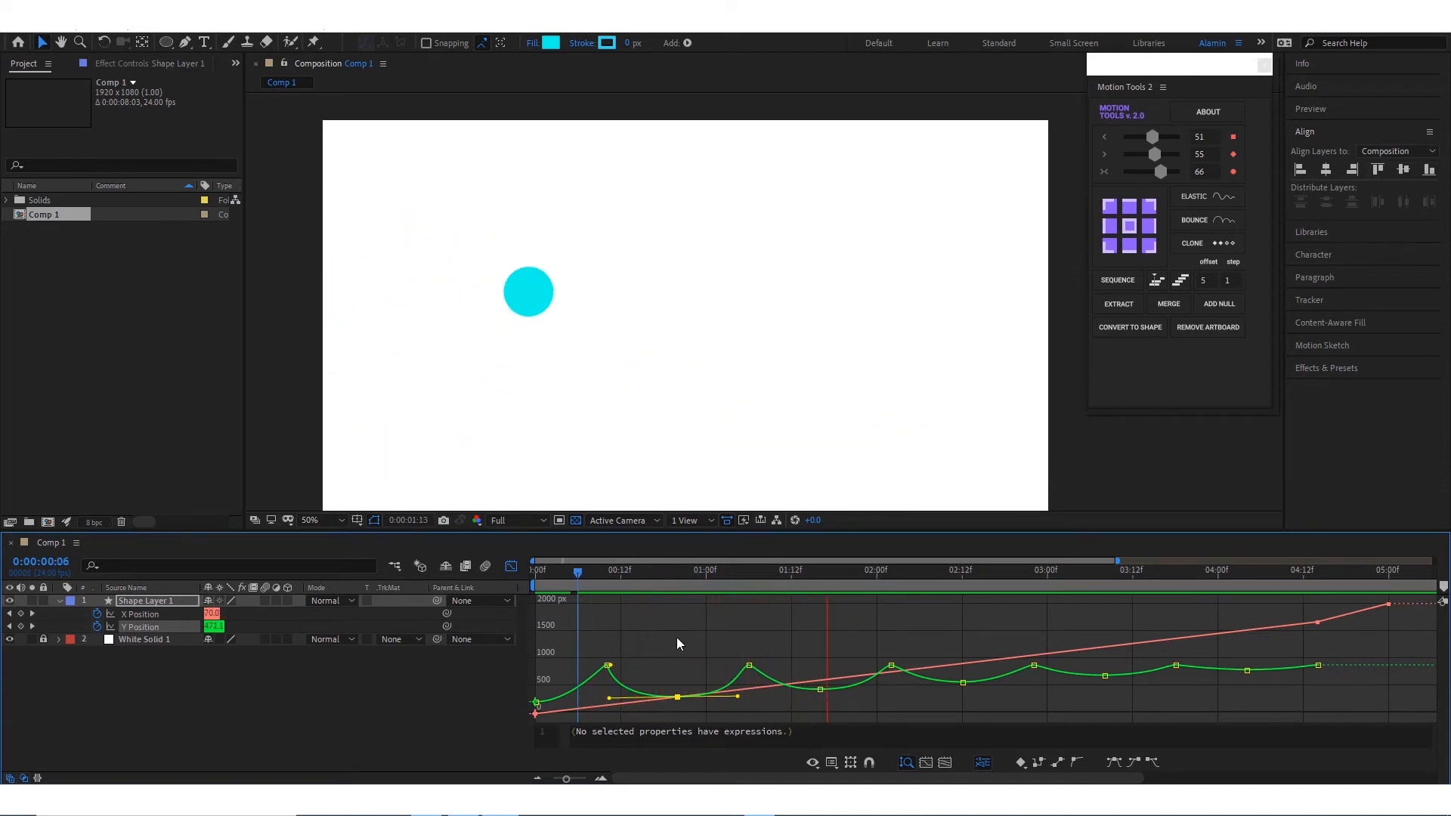
pyautogui.click(712, 665)
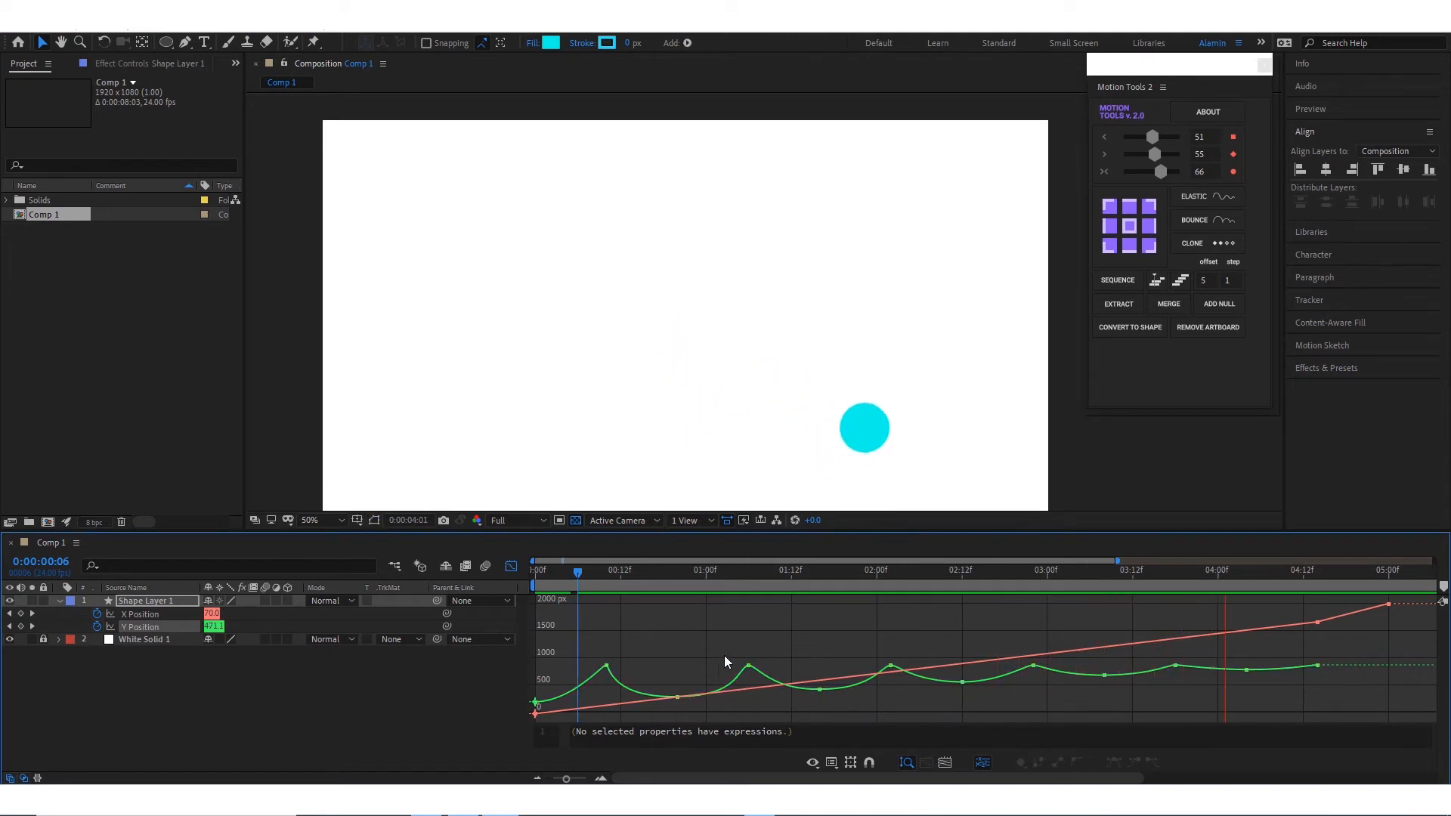
pyautogui.press('space')
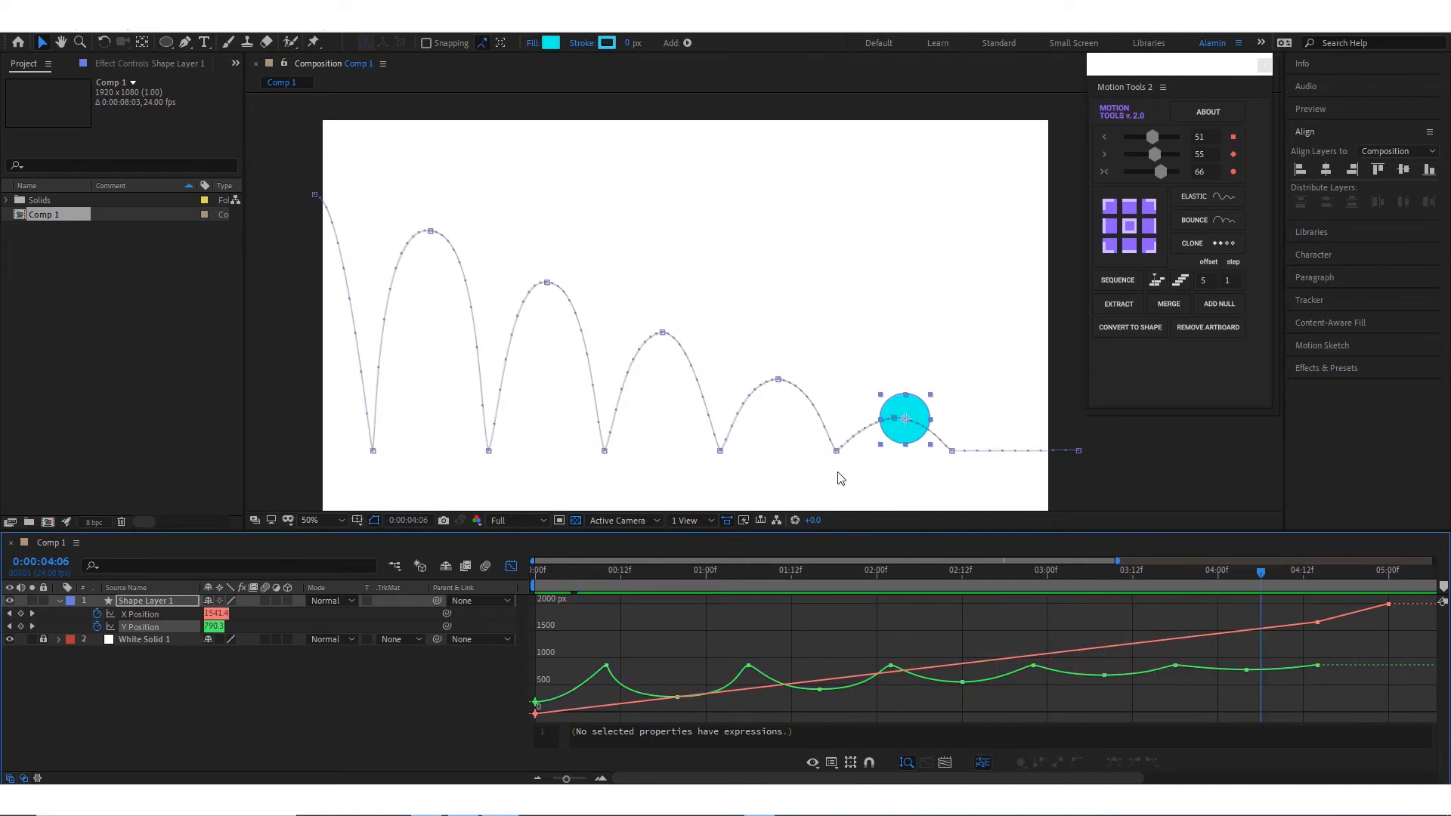
pyautogui.click(768, 372)
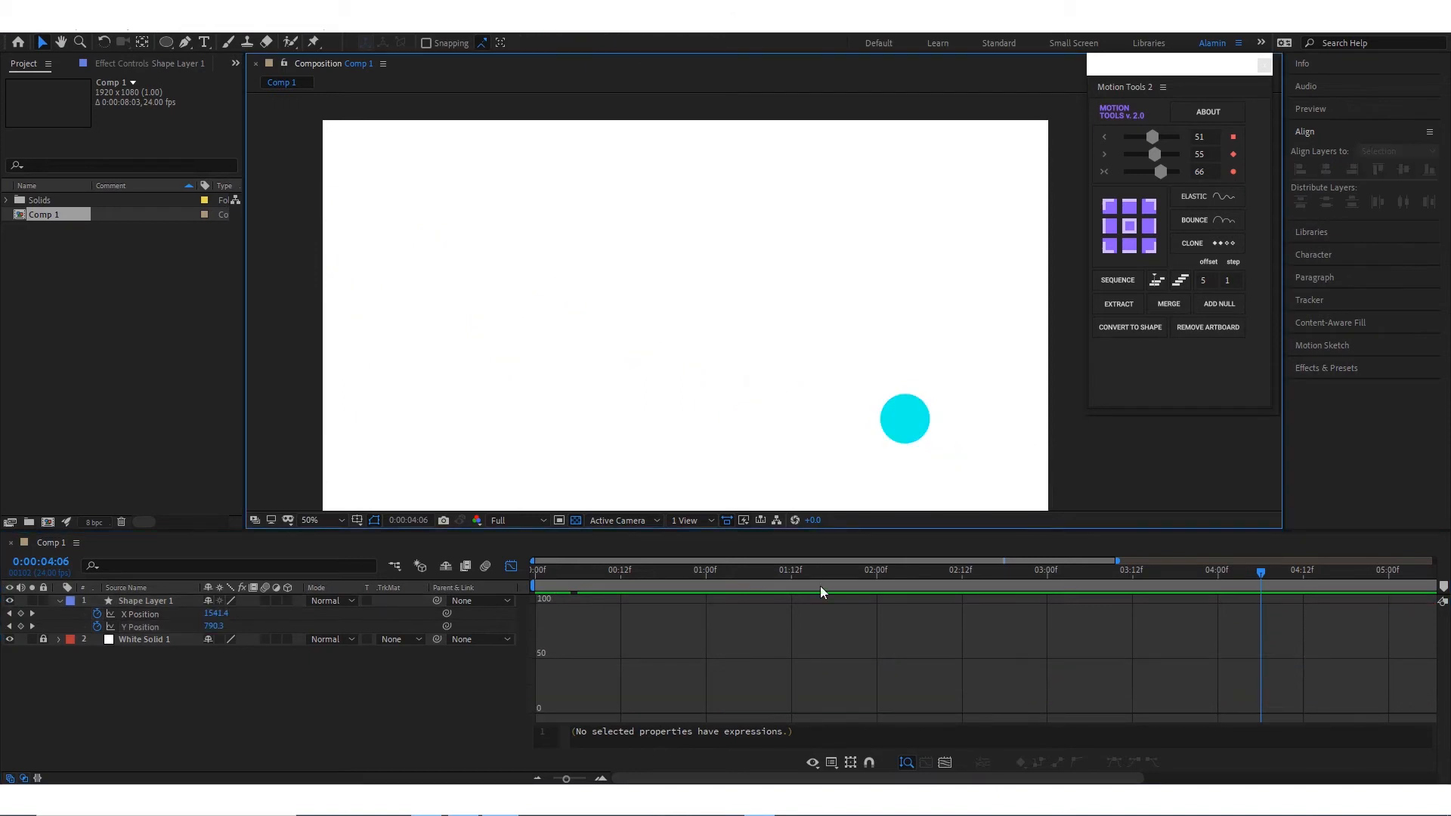
# Return to the keyframe view, select all Y Position keyframes, and move the playhead to 0:00:03:08
pyautogui.click(511, 567)
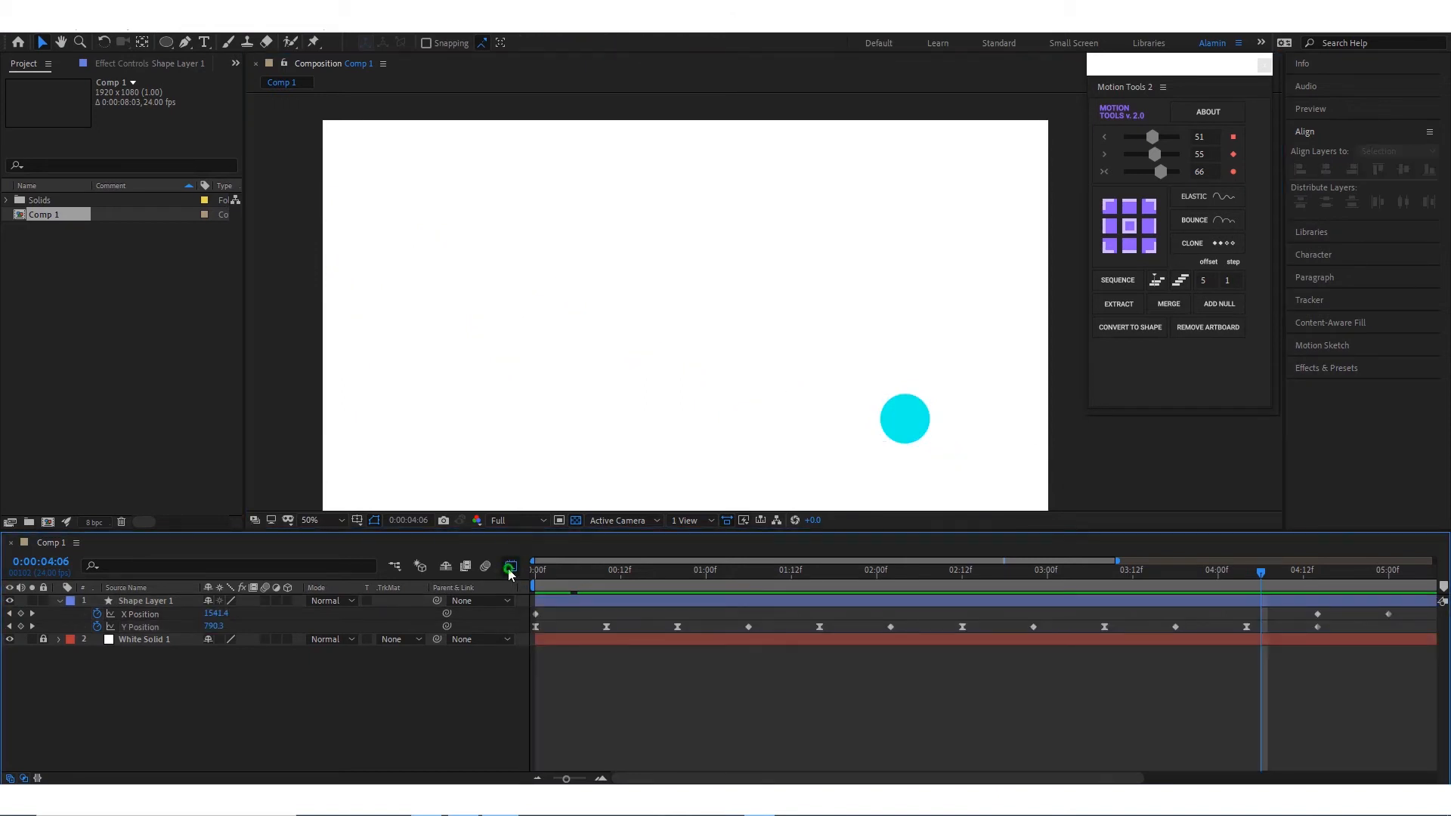
pyautogui.click(511, 566)
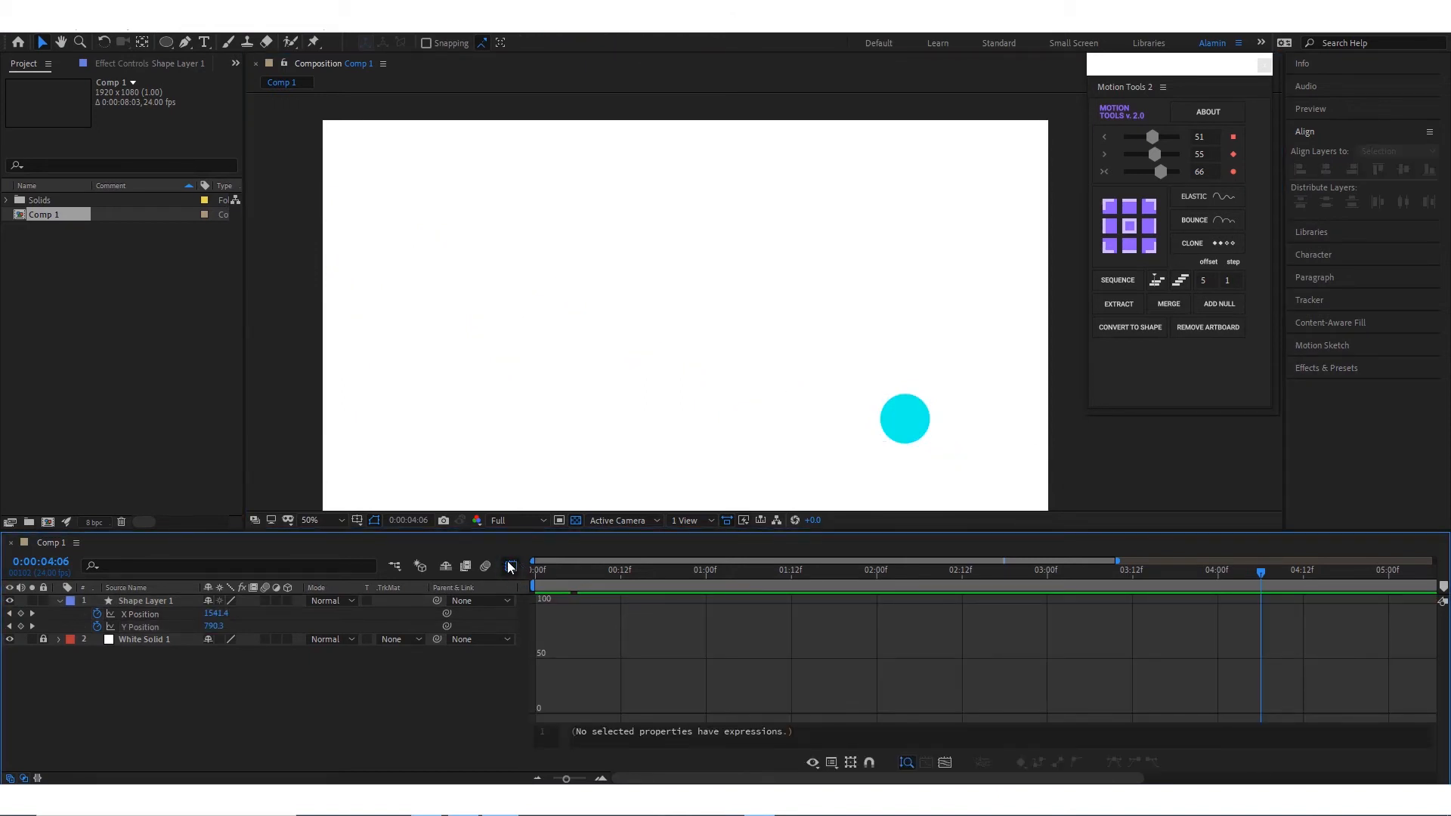
pyautogui.click(510, 567)
pyautogui.moveTo(1348, 627); pyautogui.dragTo(427, 671)
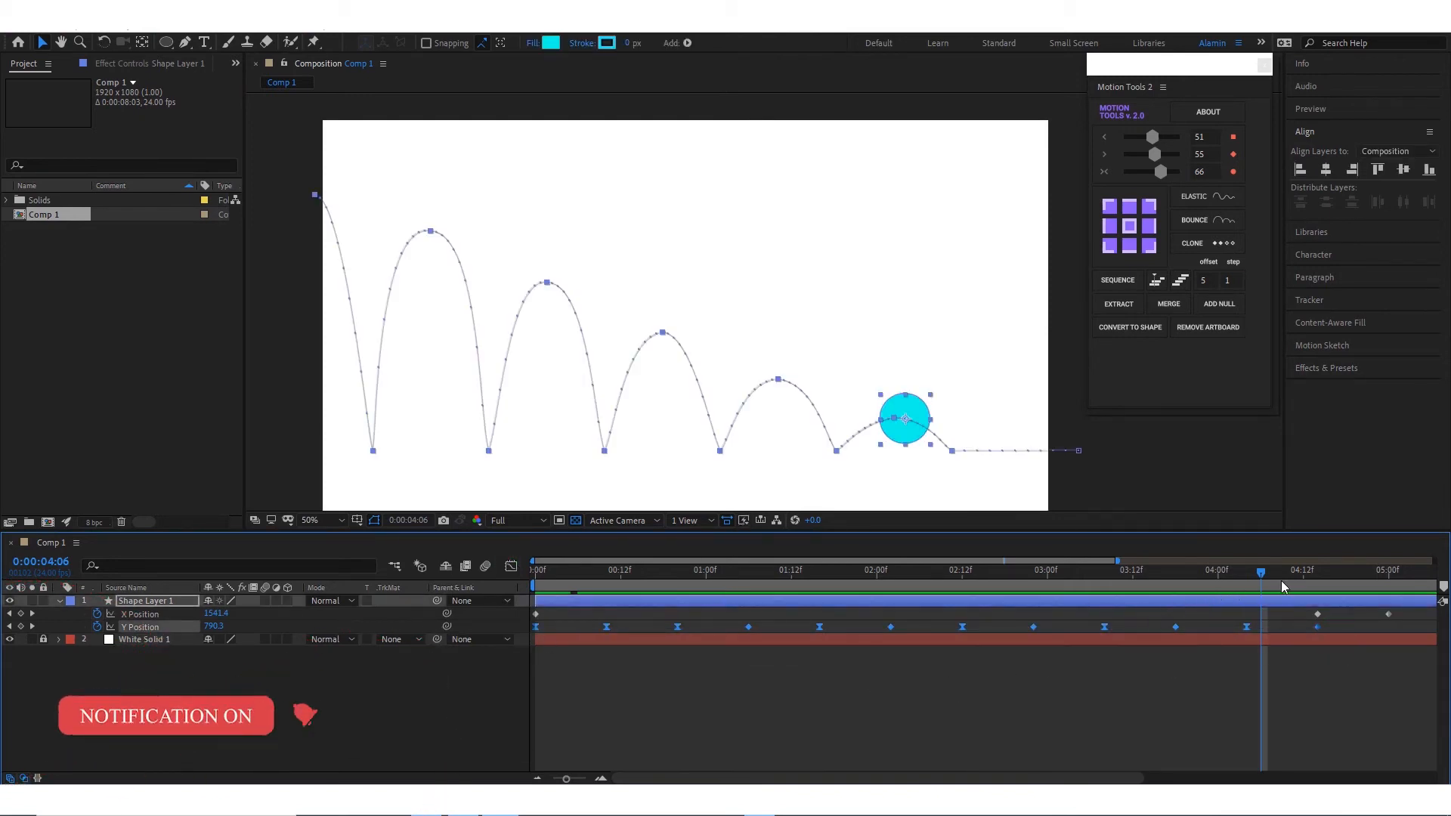
pyautogui.moveTo(1249, 587); pyautogui.dragTo(1181, 637)
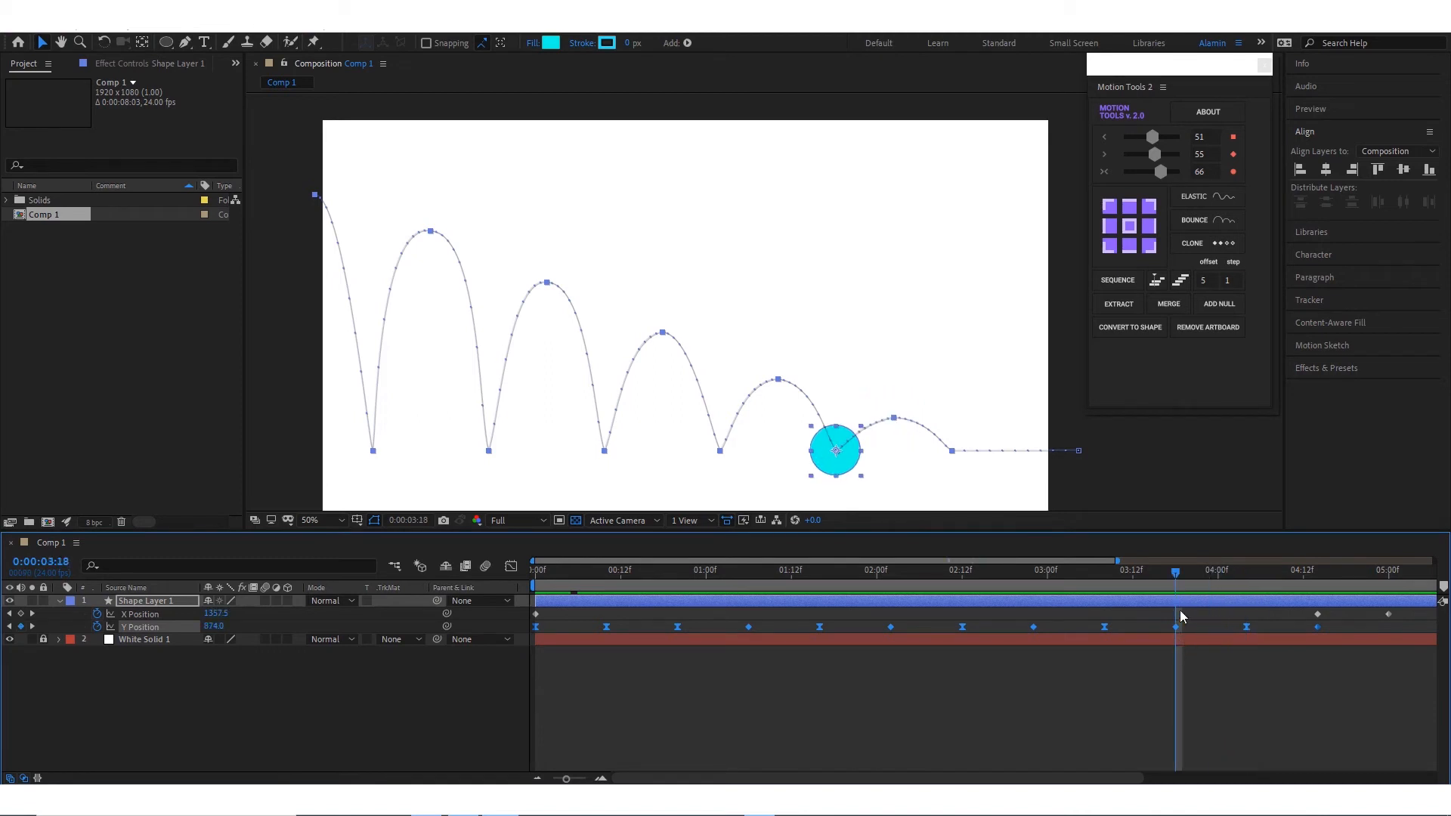
pyautogui.moveTo(1132, 582); pyautogui.dragTo(1113, 584)
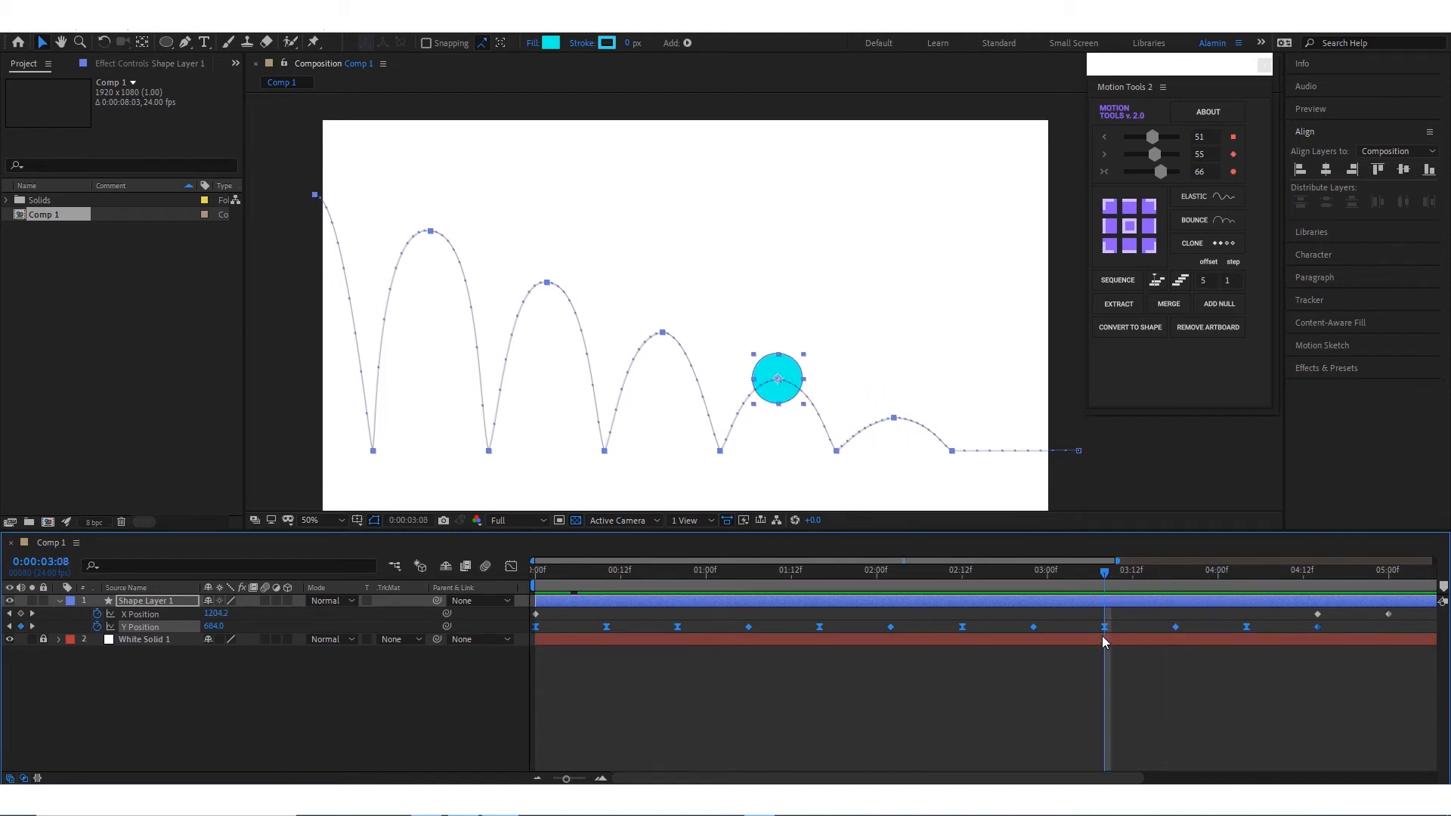
# Lower the bounce peaks at 0:00:03:08 and 0:00:02:12 by adjusting their Y Position keyframes in the value graph
pyautogui.click(511, 568)
pyautogui.scroll(5, 1086, 690)
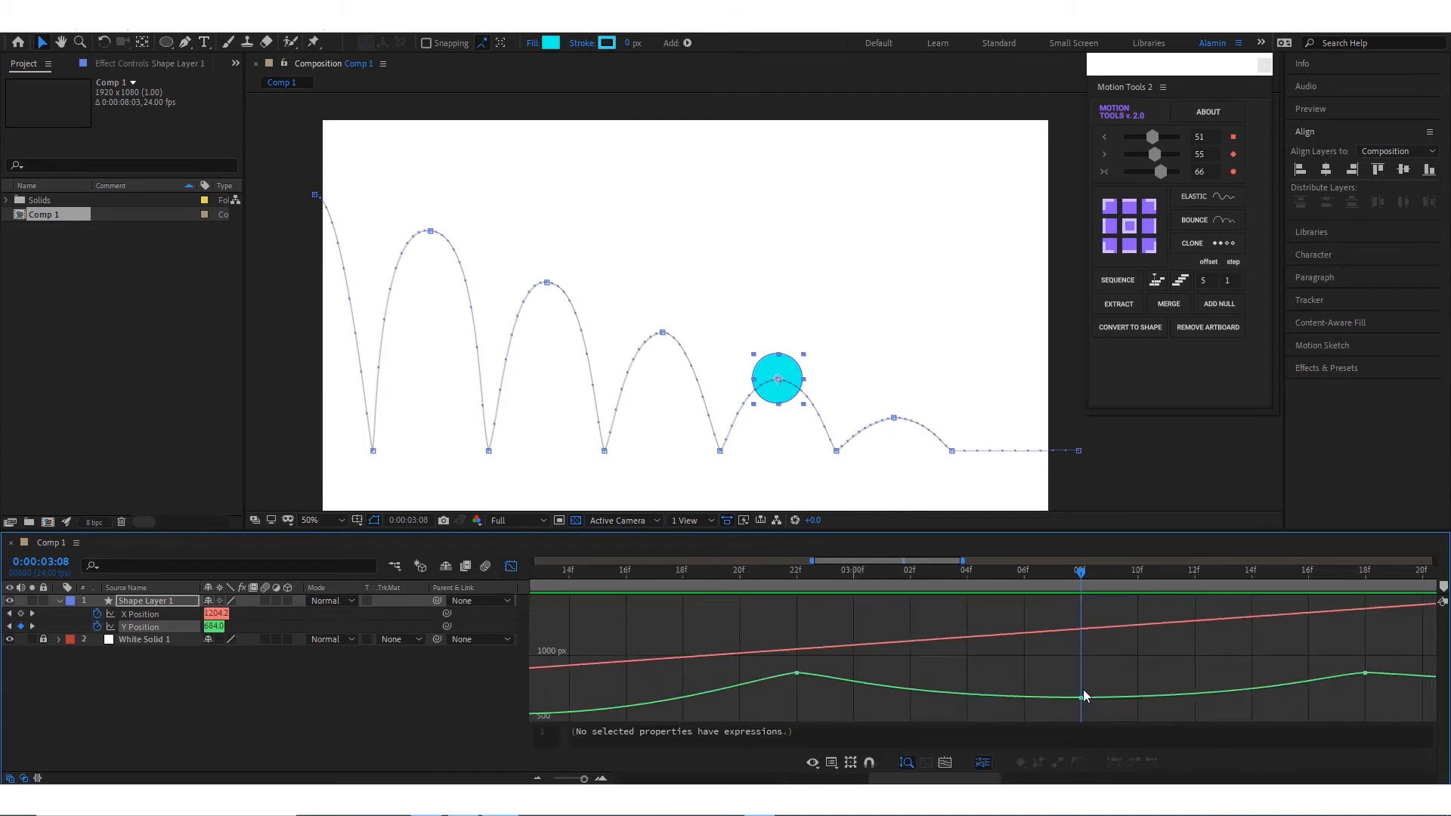
pyautogui.scroll(-7, 929, 686)
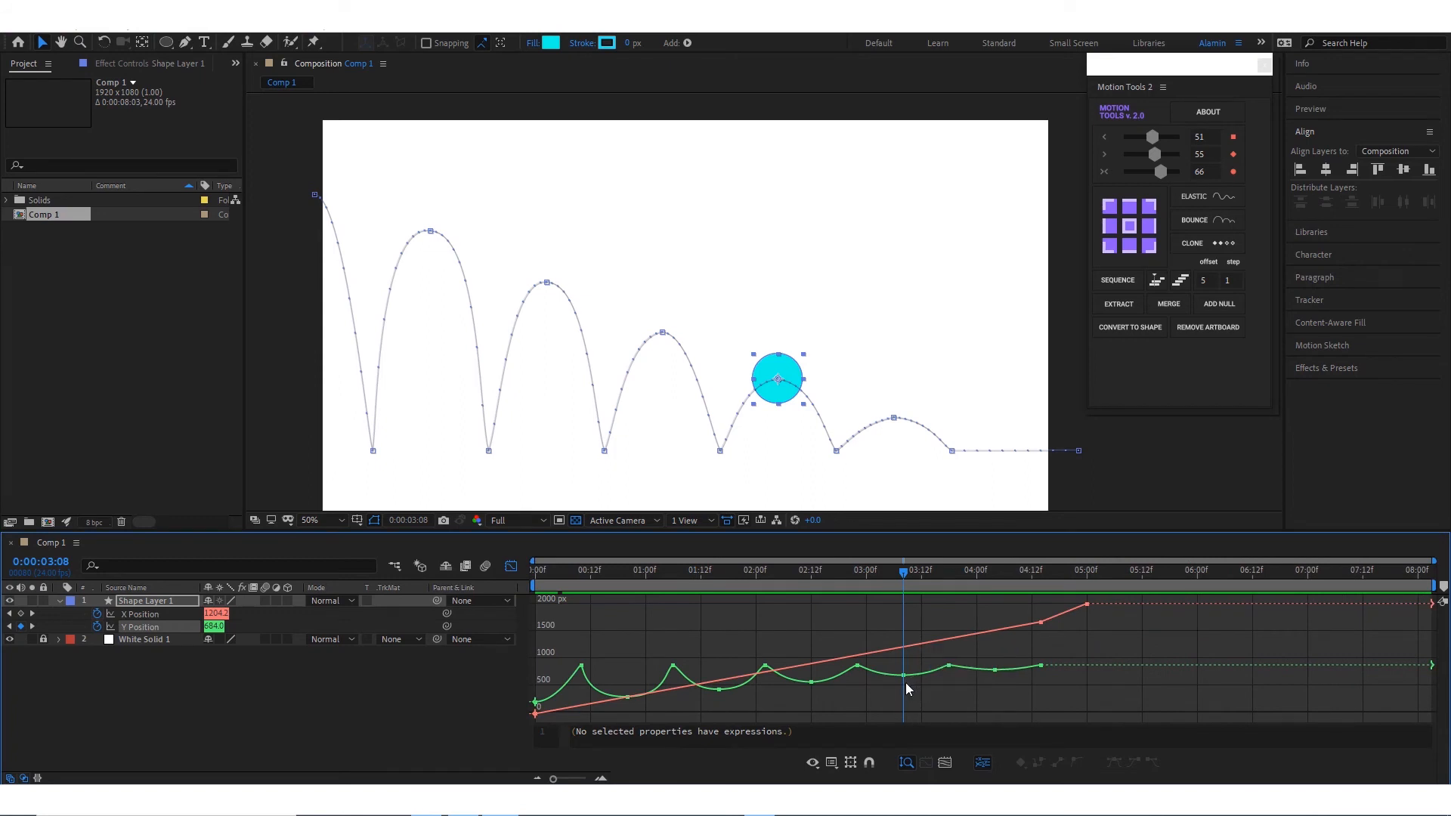
pyautogui.scroll(4, 904, 683)
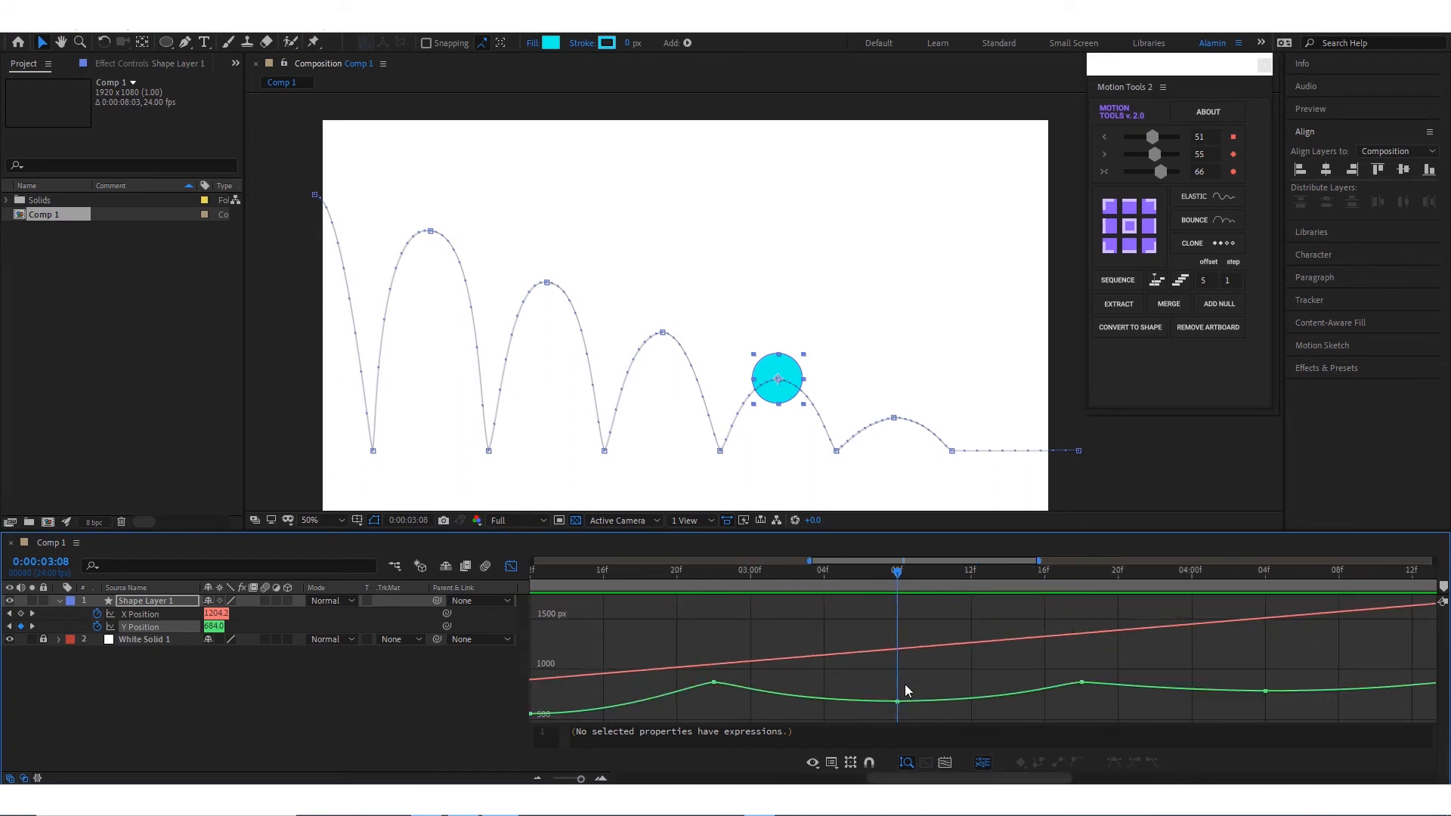
pyautogui.click(898, 702)
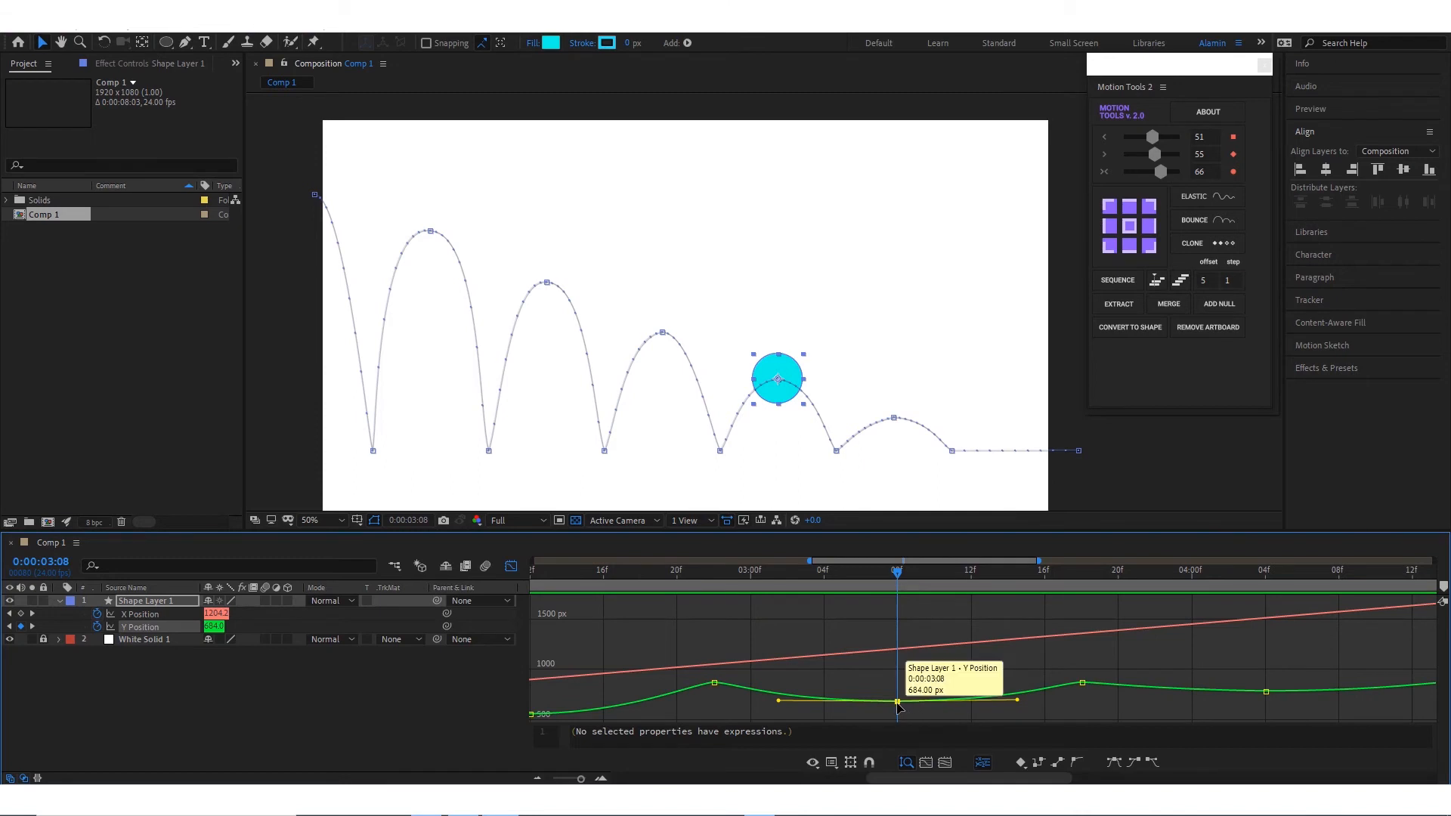
pyautogui.moveTo(898, 702); pyautogui.dragTo(898, 699)
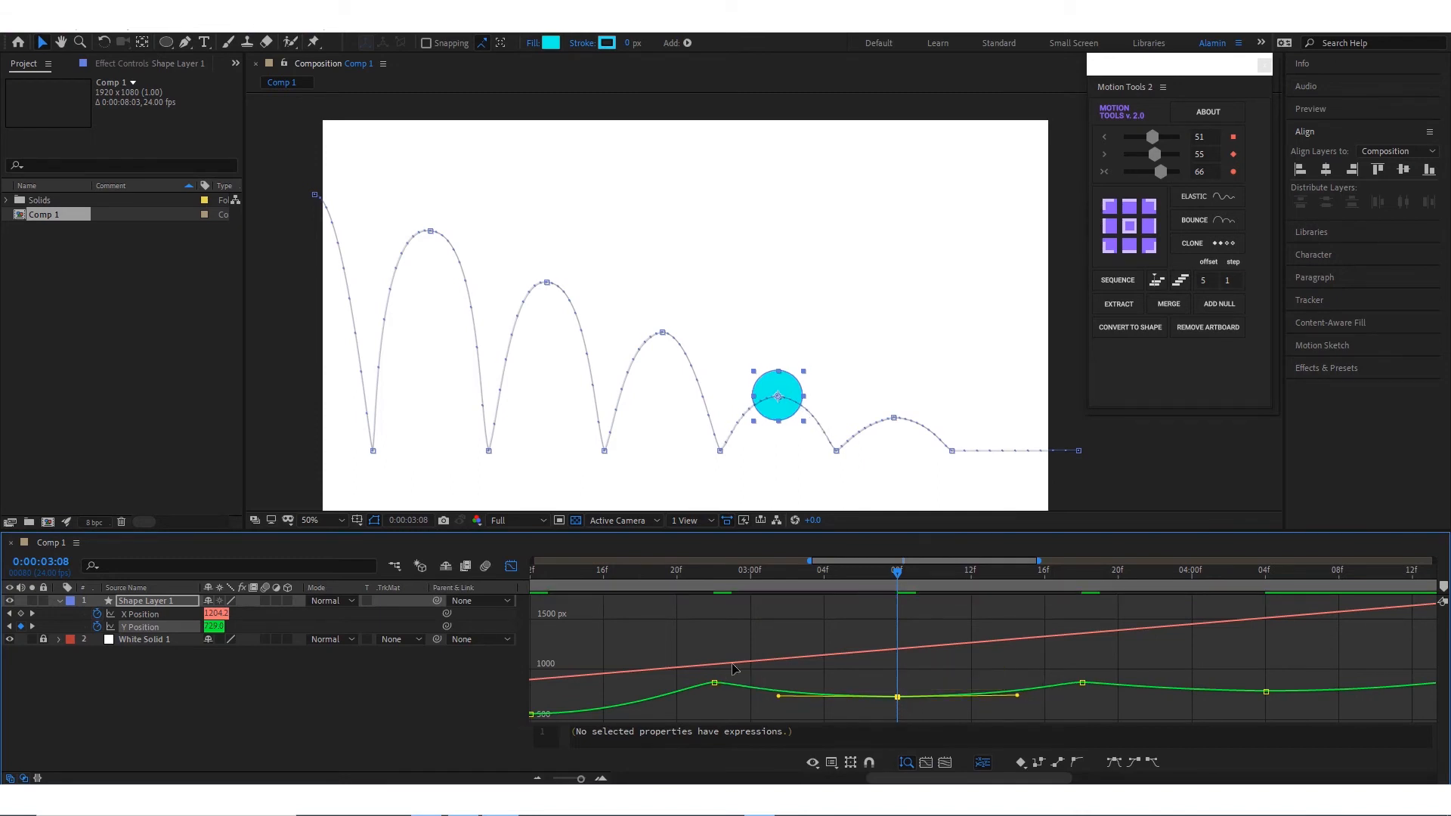
pyautogui.scroll(-1, 759, 673)
pyautogui.moveTo(641, 714); pyautogui.dragTo(643, 712)
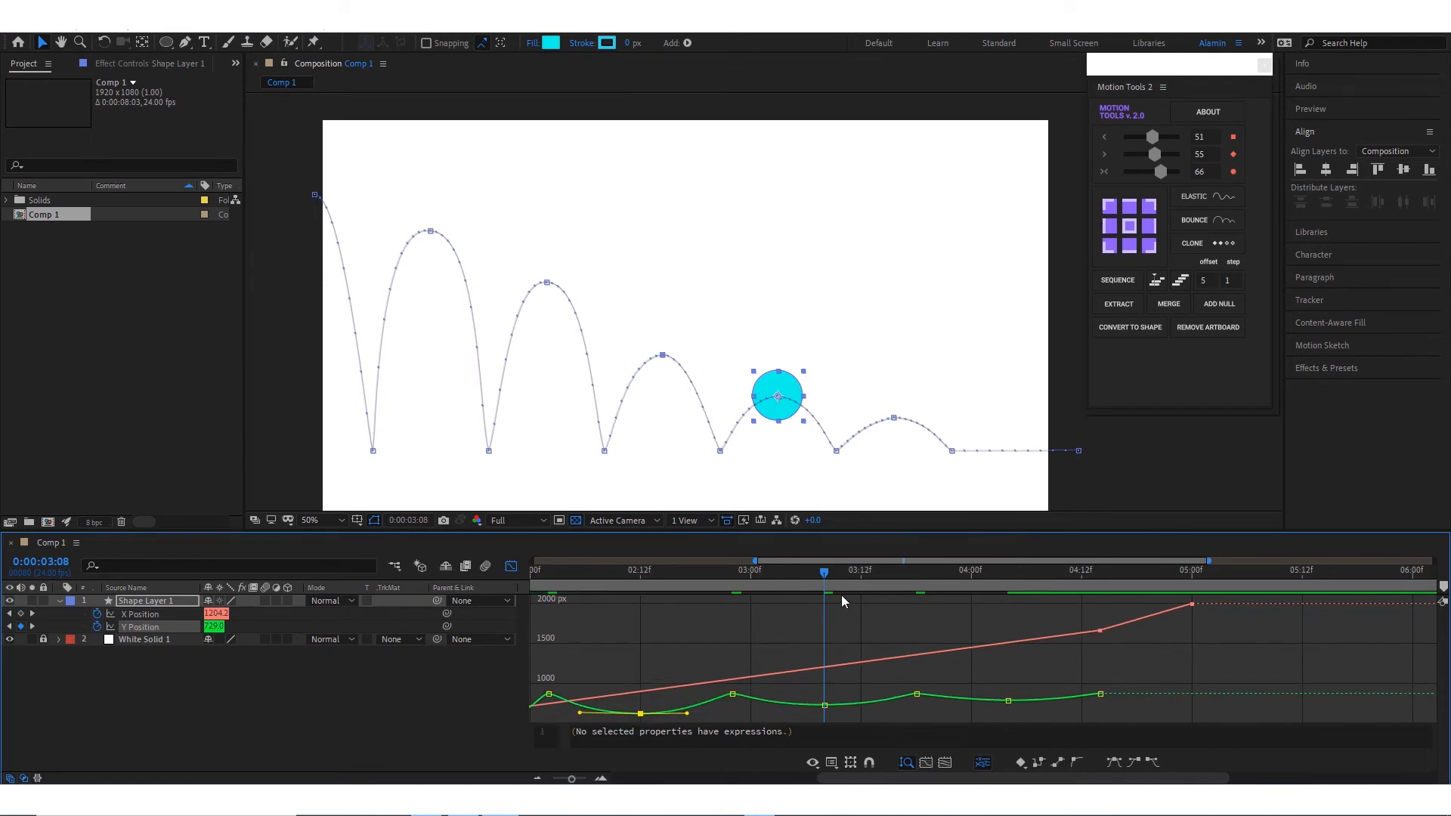
# Preview the animation with the lowered bounces from 0:00:00:00
pyautogui.moveTo(572, 586); pyautogui.dragTo(355, 590)
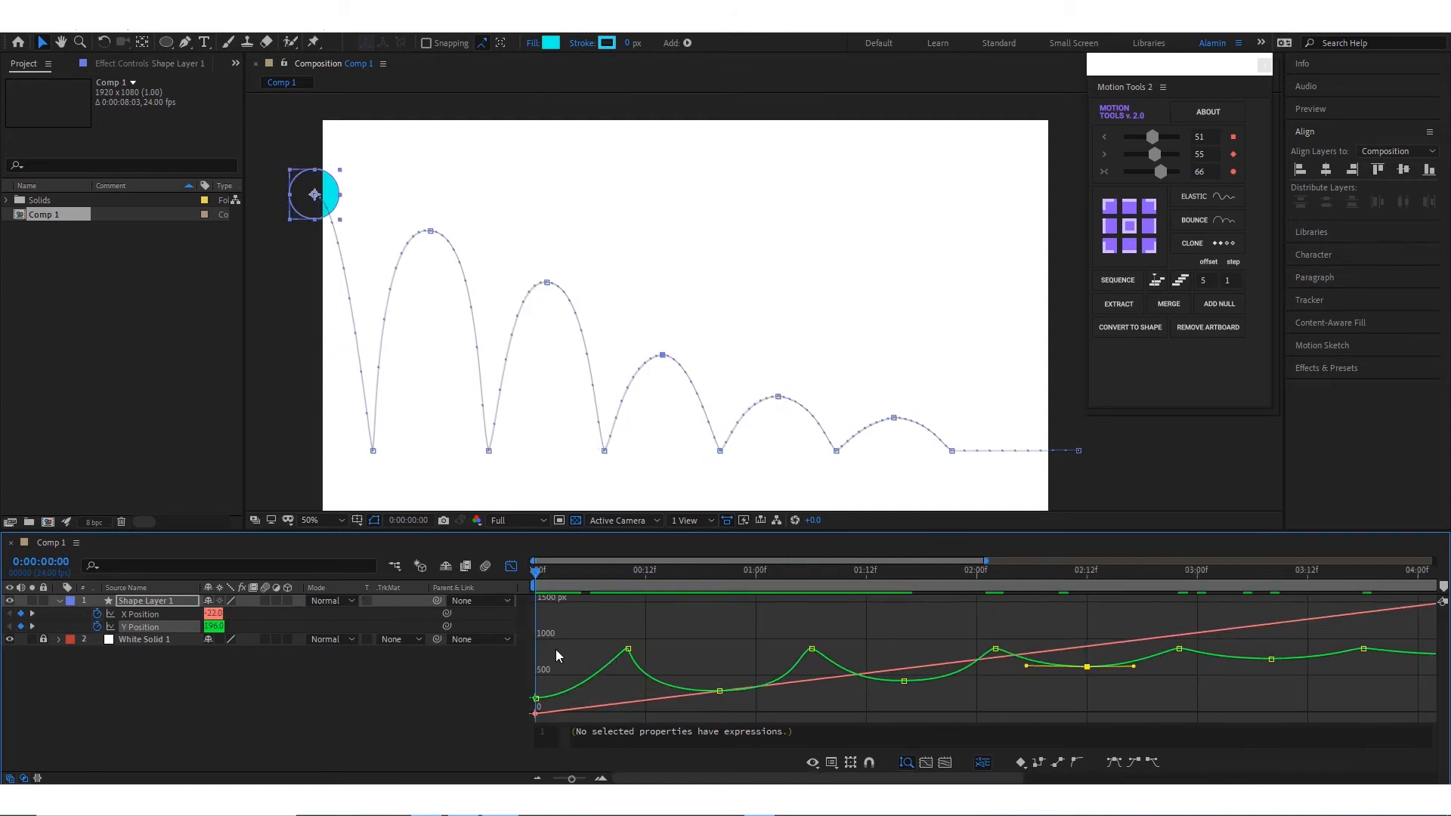
pyautogui.press('space')
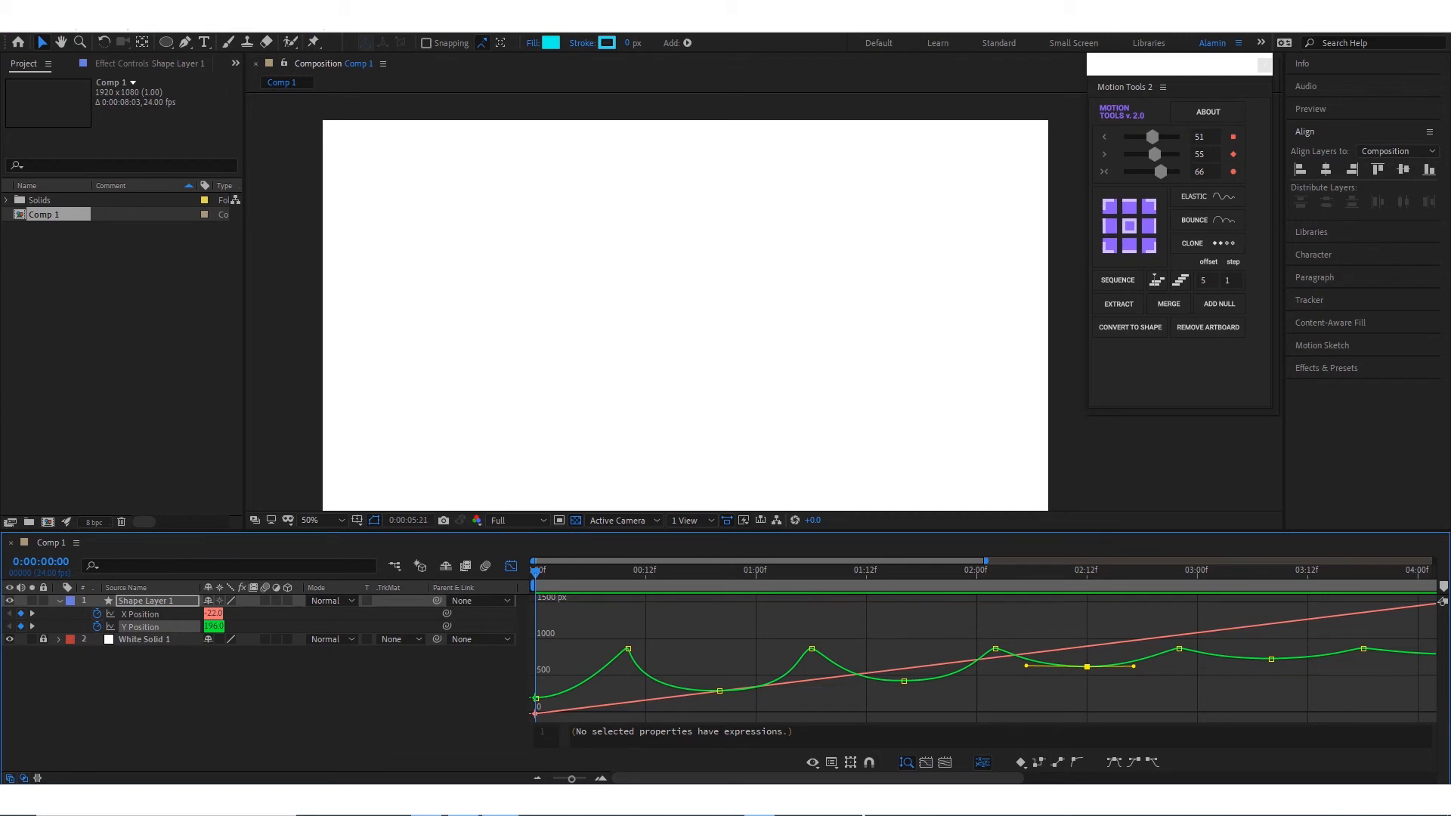
pyautogui.press('-')
pyautogui.press('space')
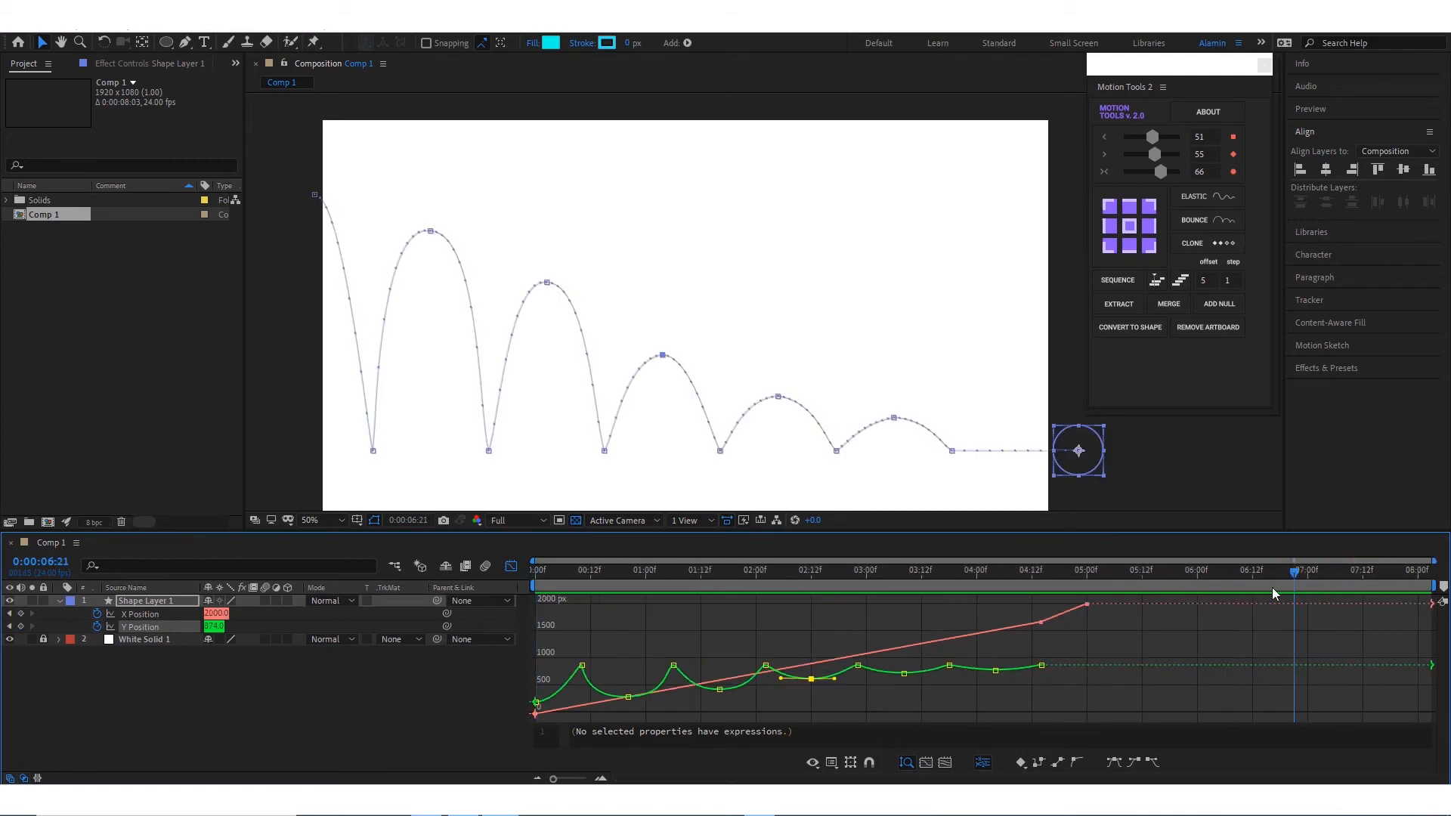
# Try to fine-tune the height of the last bounce's Y Position keyframe at 0:00:04:04 in the value graph
pyautogui.moveTo(1194, 603); pyautogui.dragTo(999, 614)
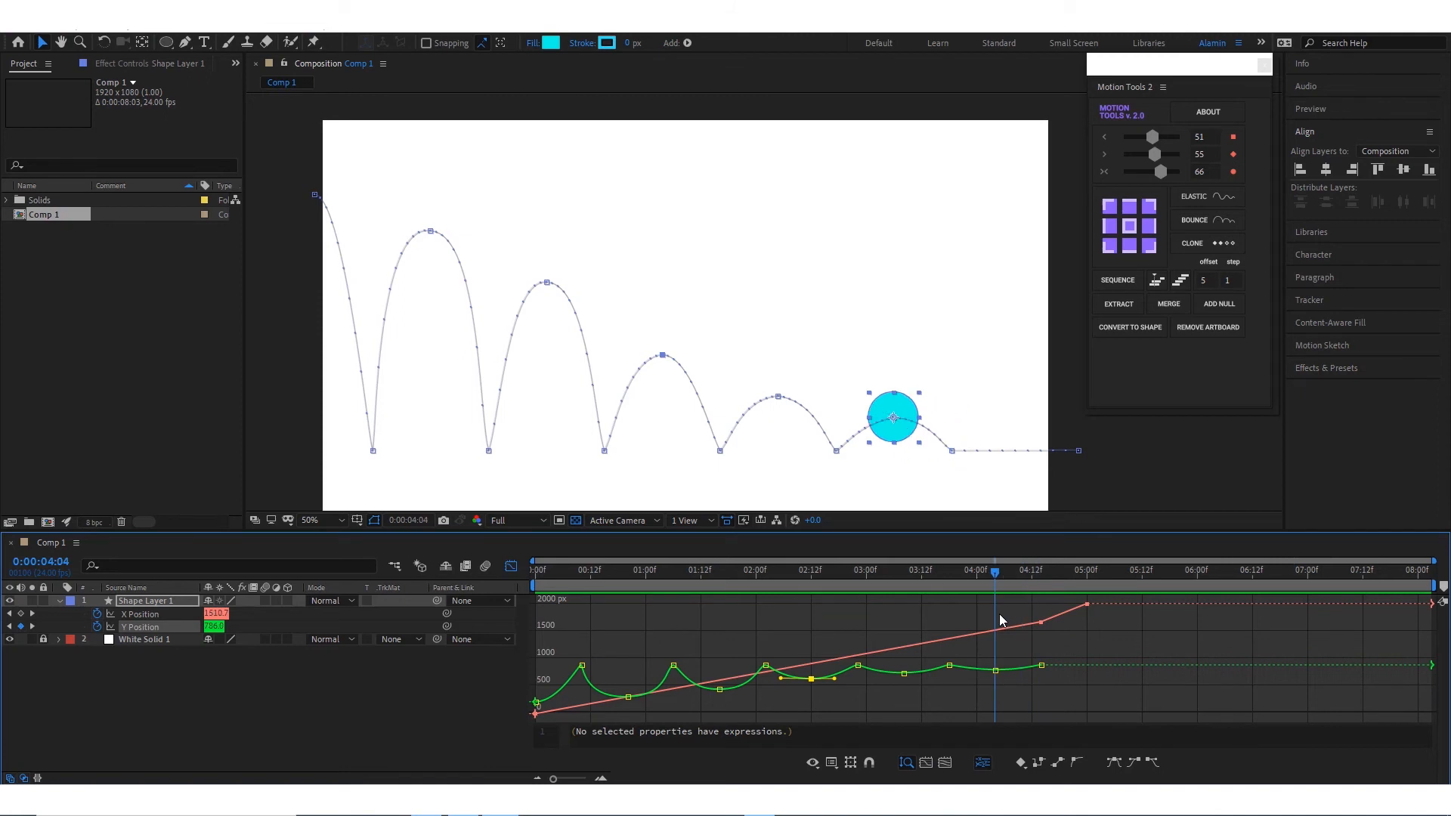
pyautogui.moveTo(1001, 665); pyautogui.dragTo(1004, 665)
pyautogui.scroll(2, 992, 673)
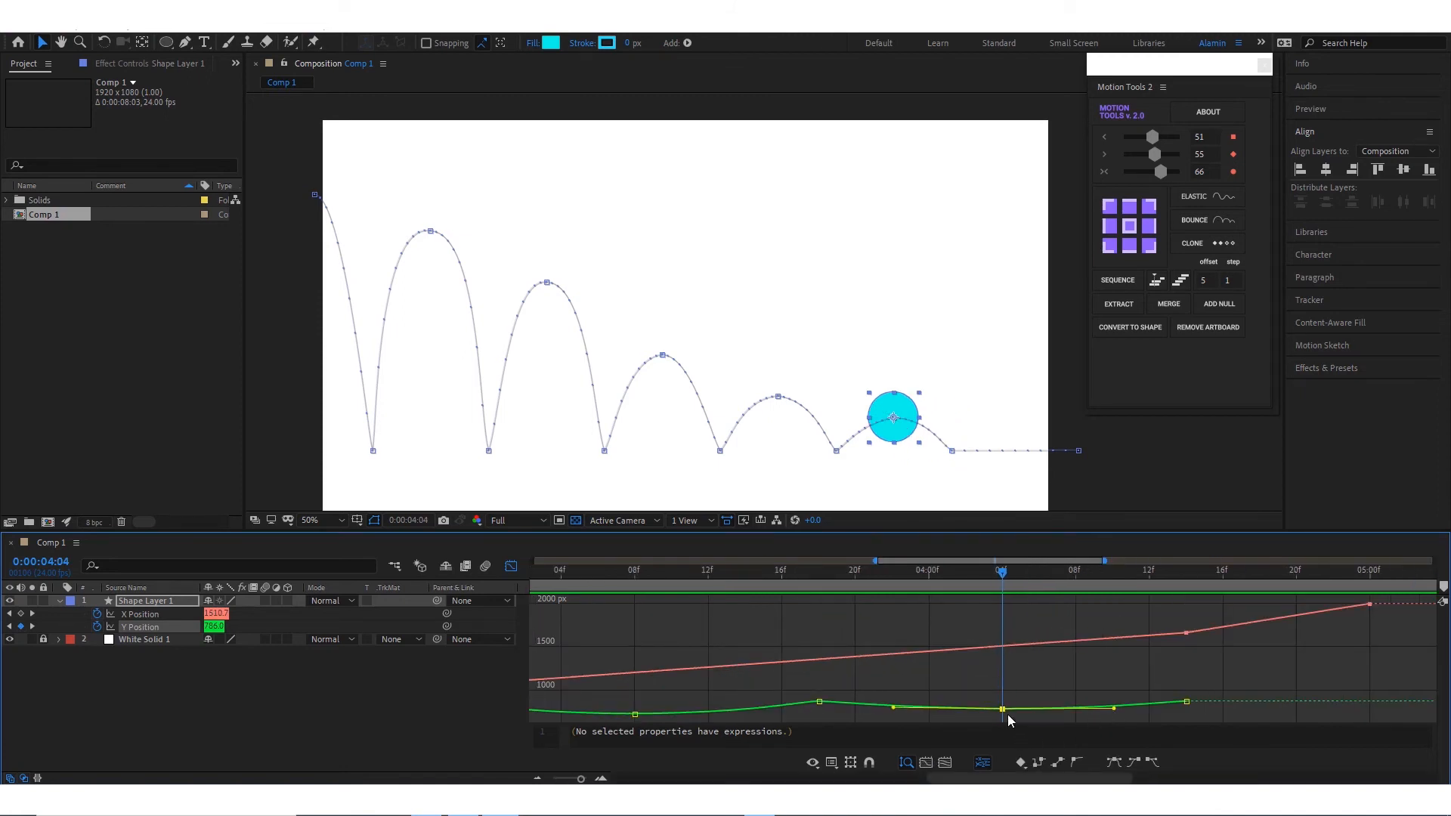
pyautogui.moveTo(1000, 710)
pyautogui.moveTo(999, 717); pyautogui.dragTo(1001, 712)
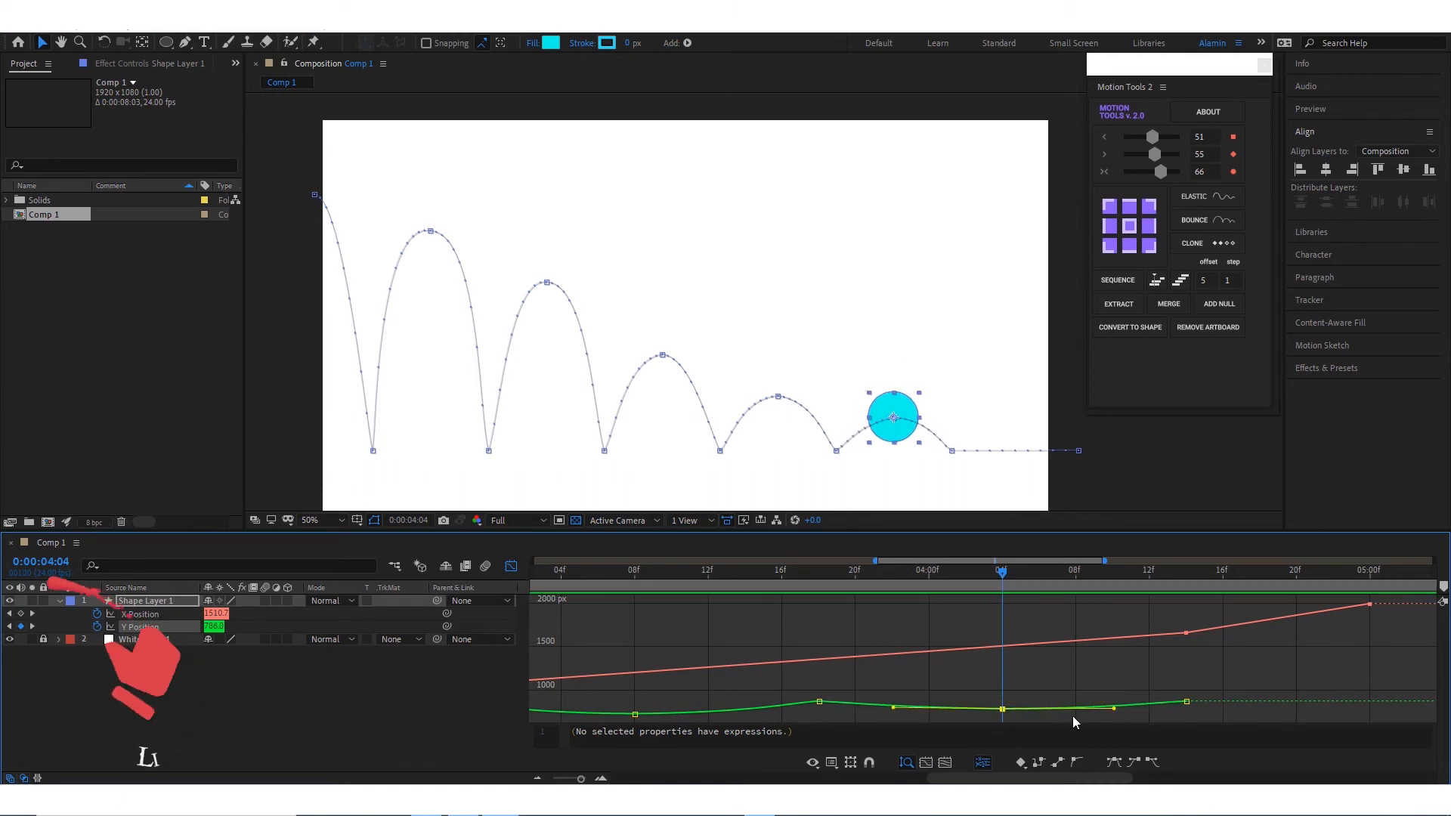
# Lengthen both easing handles of the last bounce's Y Position keyframe at 0:00:04:04 in the value graph
pyautogui.moveTo(1115, 711); pyautogui.dragTo(1126, 710)
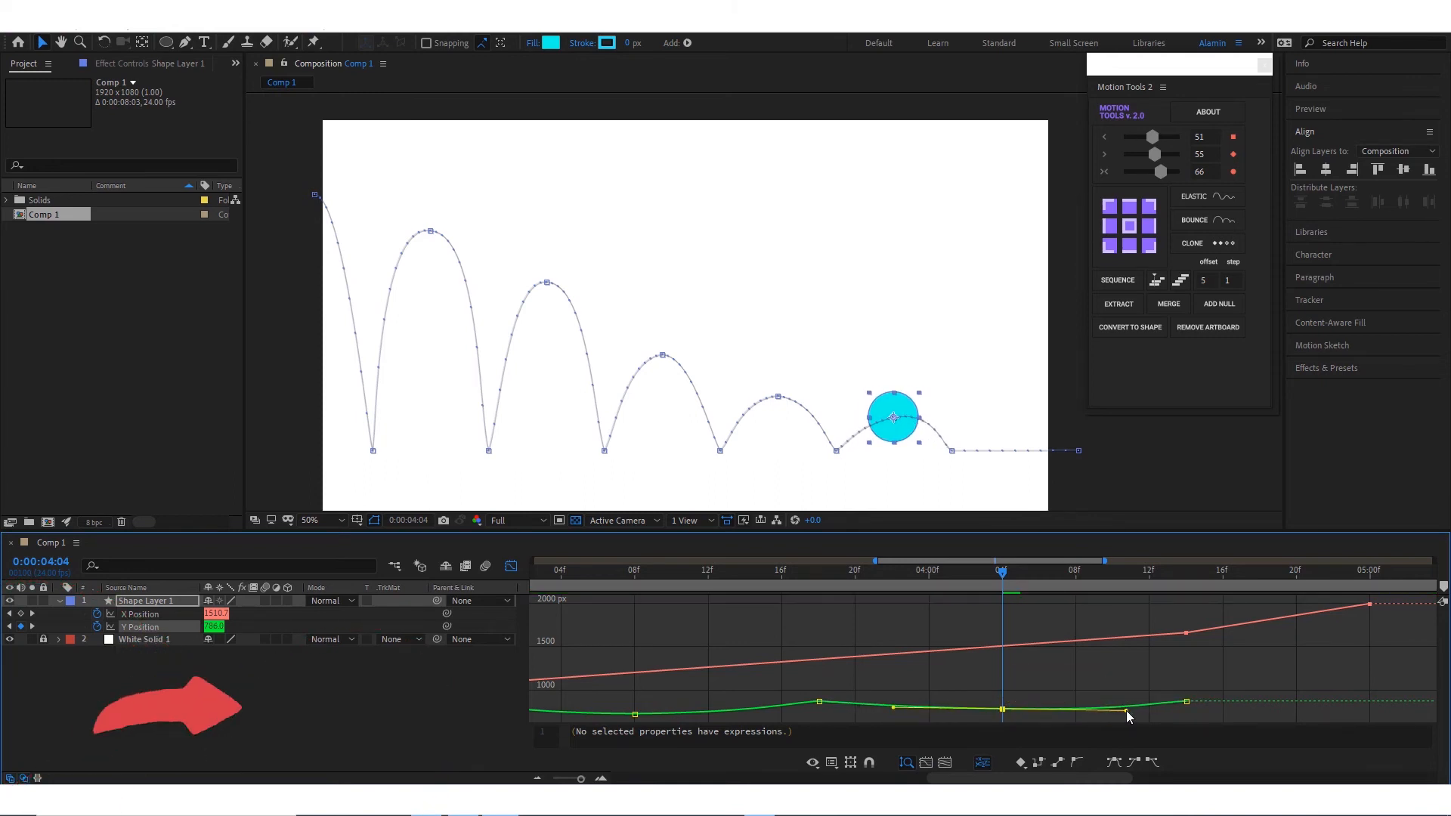
pyautogui.moveTo(893, 708); pyautogui.dragTo(856, 707)
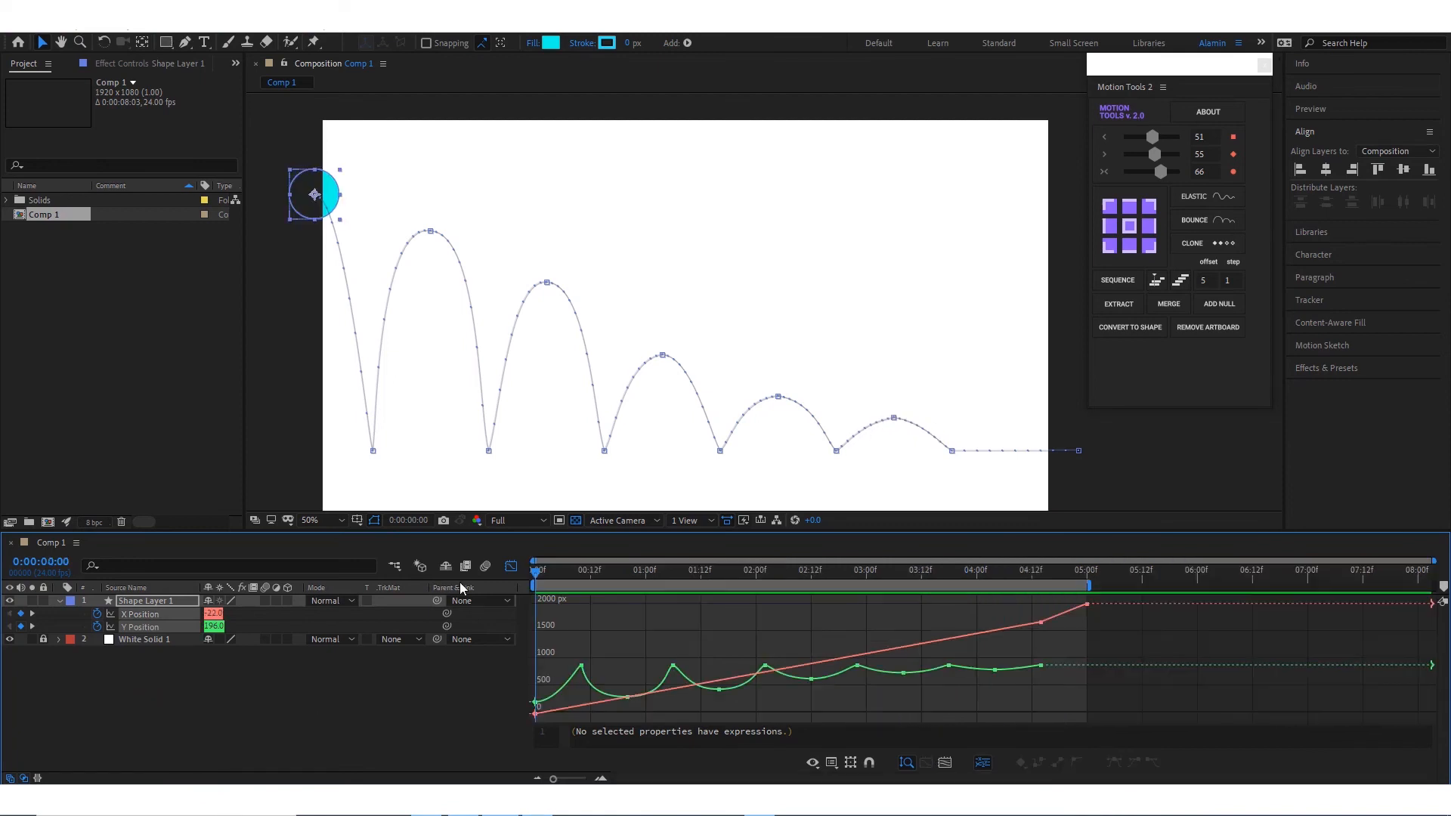
# Preview the full bounce across the composition twice from 0:00:00:00 to check the rounded last bounce
pyautogui.press('space')
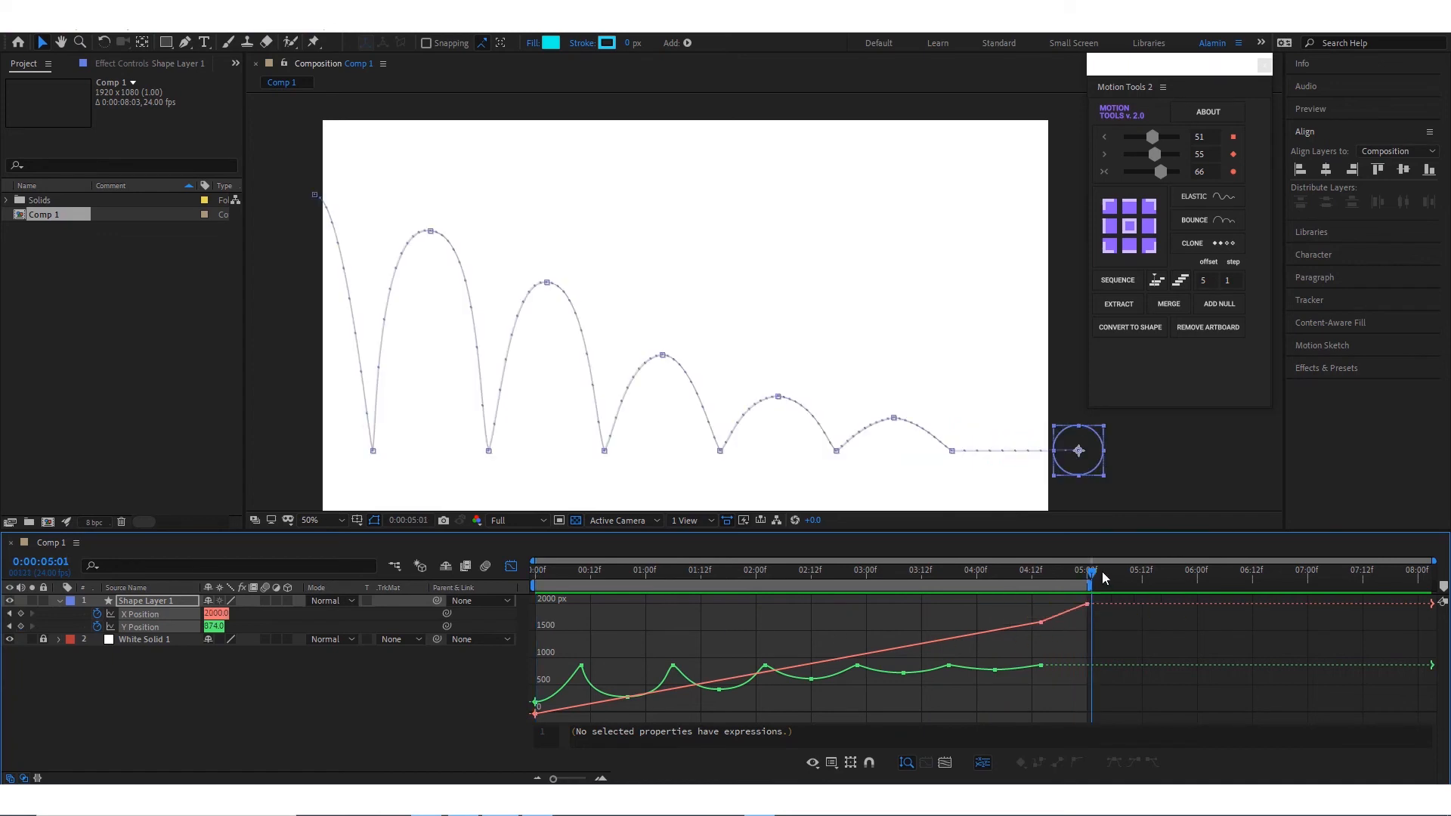
pyautogui.moveTo(967, 587); pyautogui.dragTo(760, 588)
pyautogui.moveTo(668, 597); pyautogui.dragTo(516, 595)
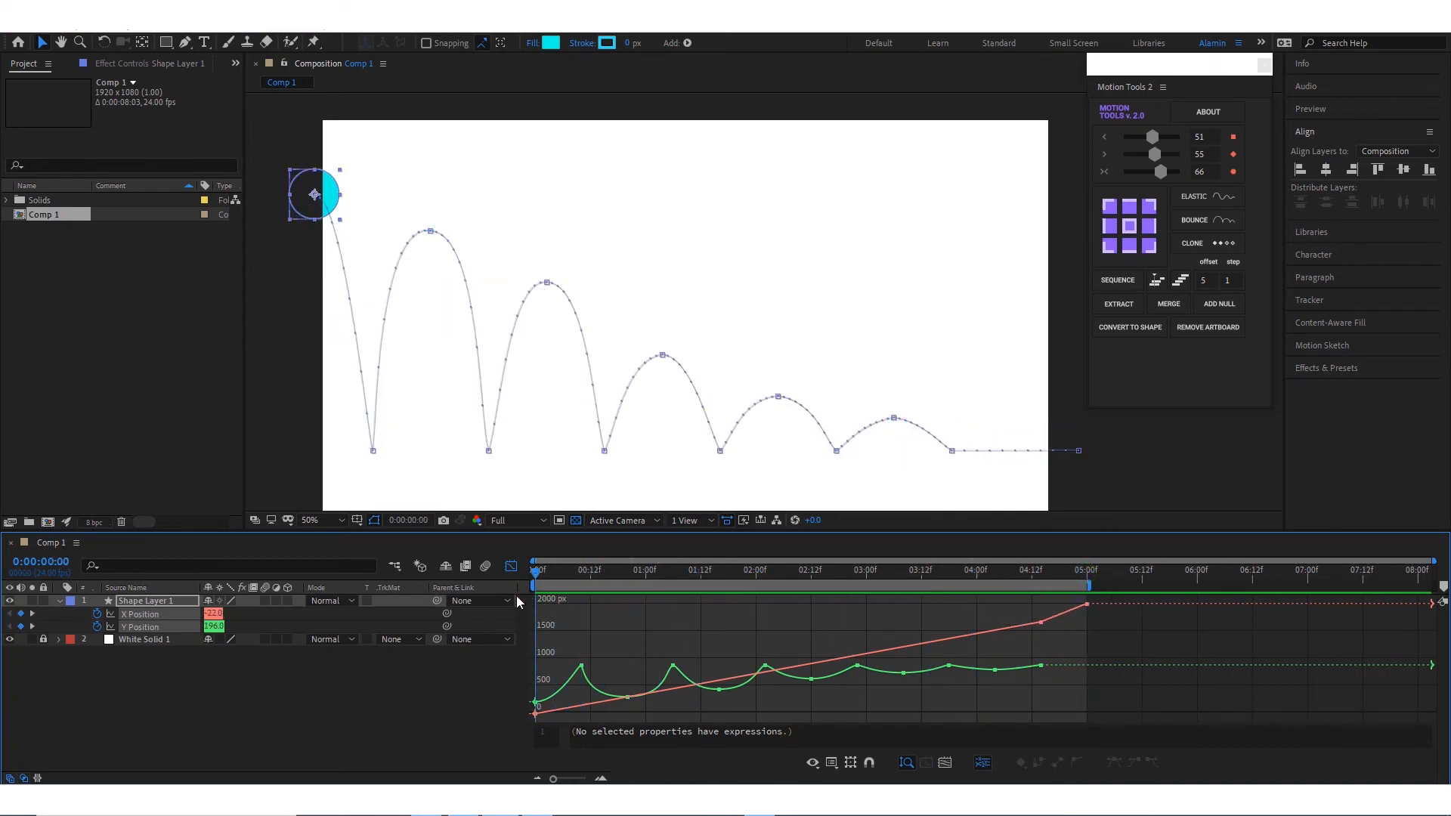
pyautogui.press('space')
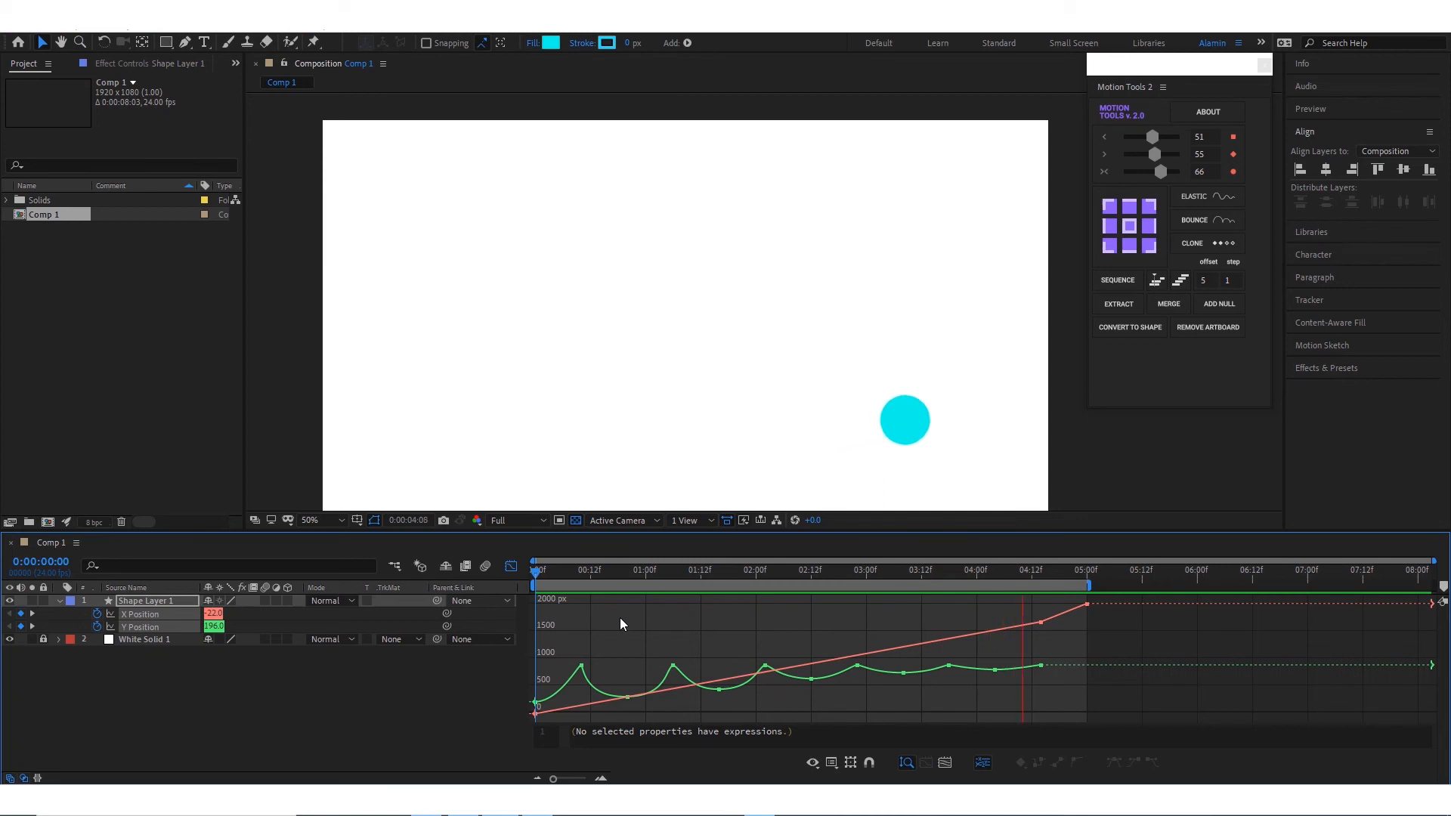
pyautogui.click(1097, 575)
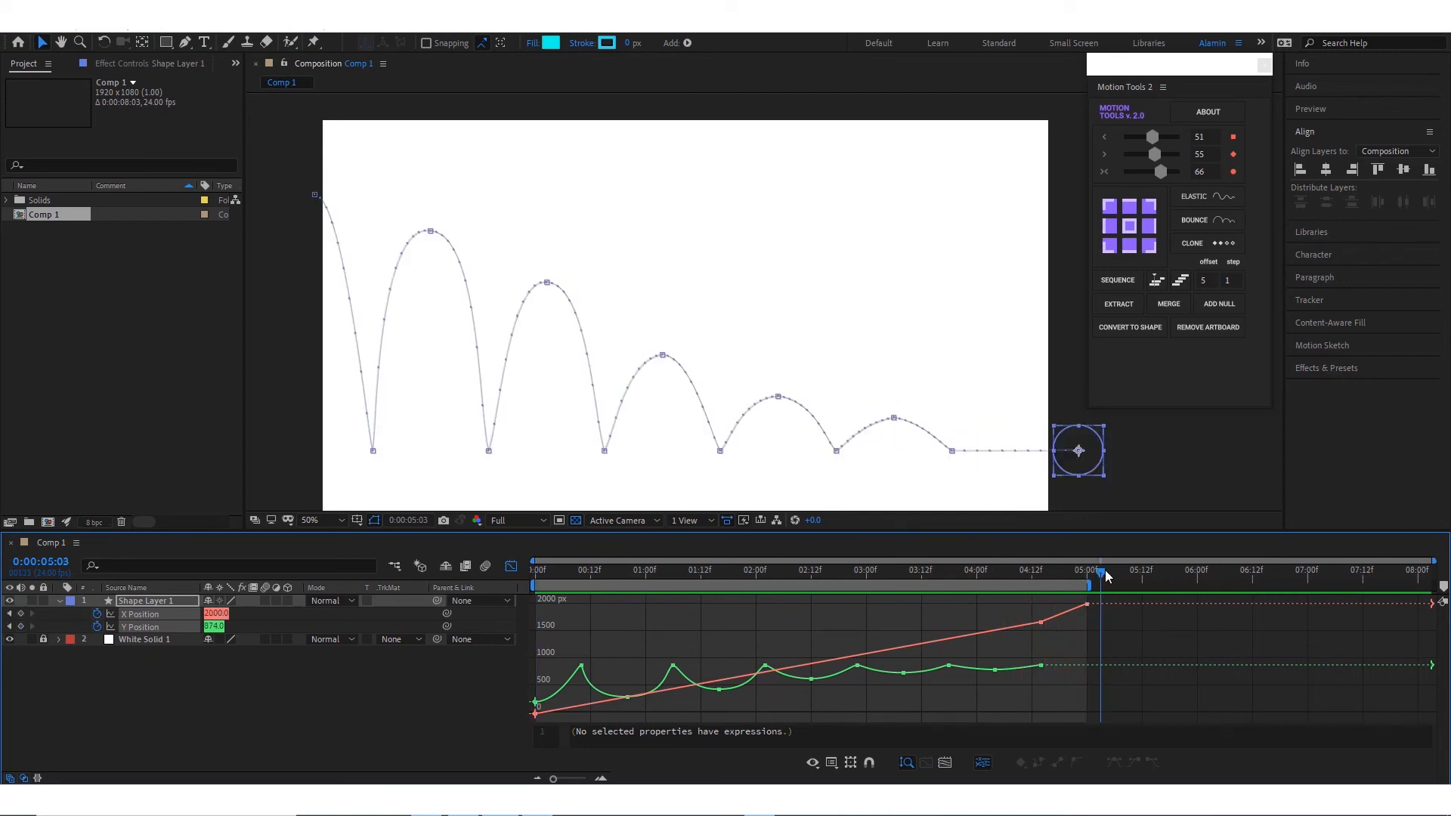
pyautogui.moveTo(848, 593); pyautogui.dragTo(534, 593)
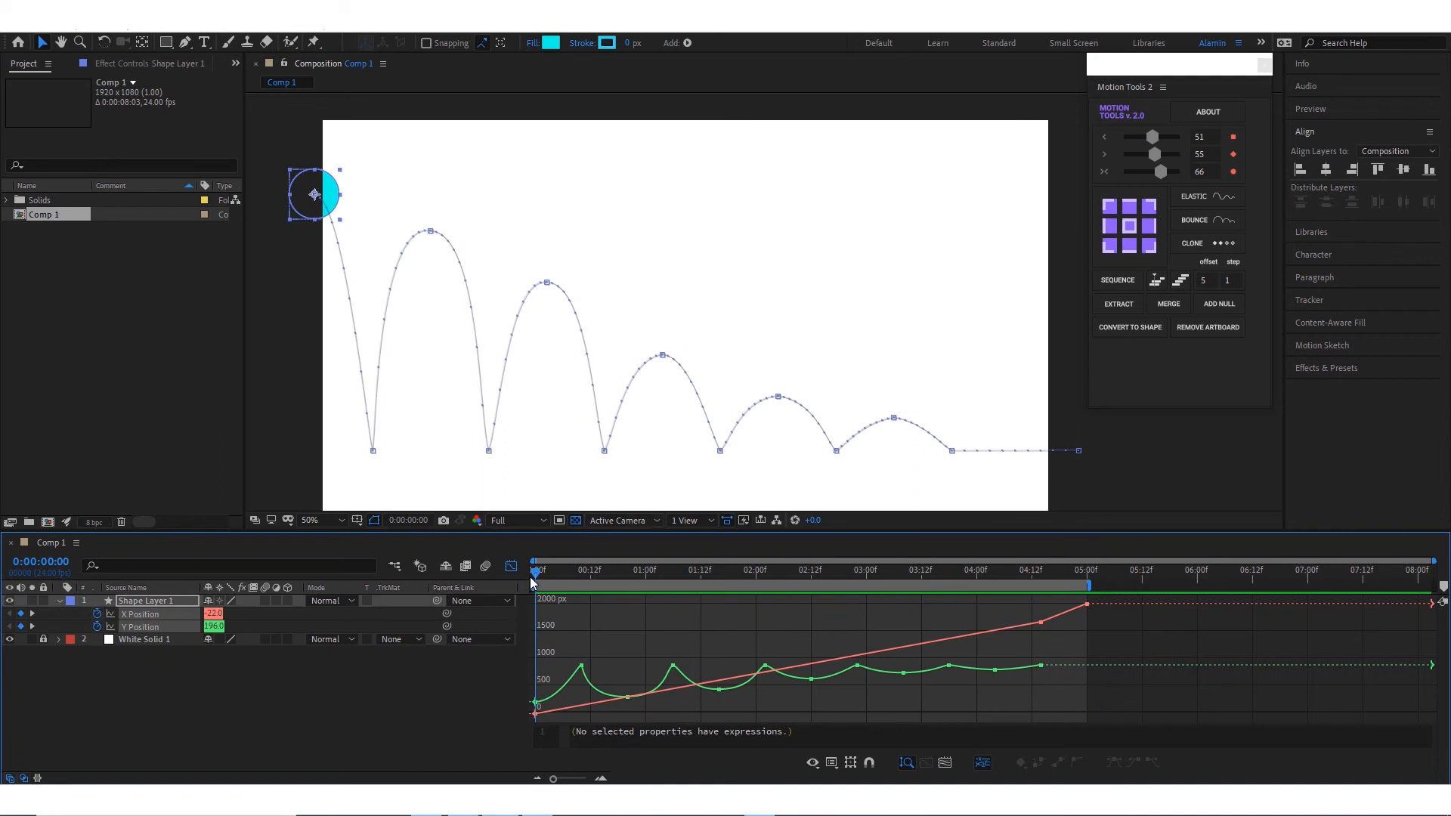
# Remove the X Position animation with the playhead at 0:00:02:20 so the ball bounces in place
pyautogui.moveTo(554, 584); pyautogui.dragTo(844, 635)
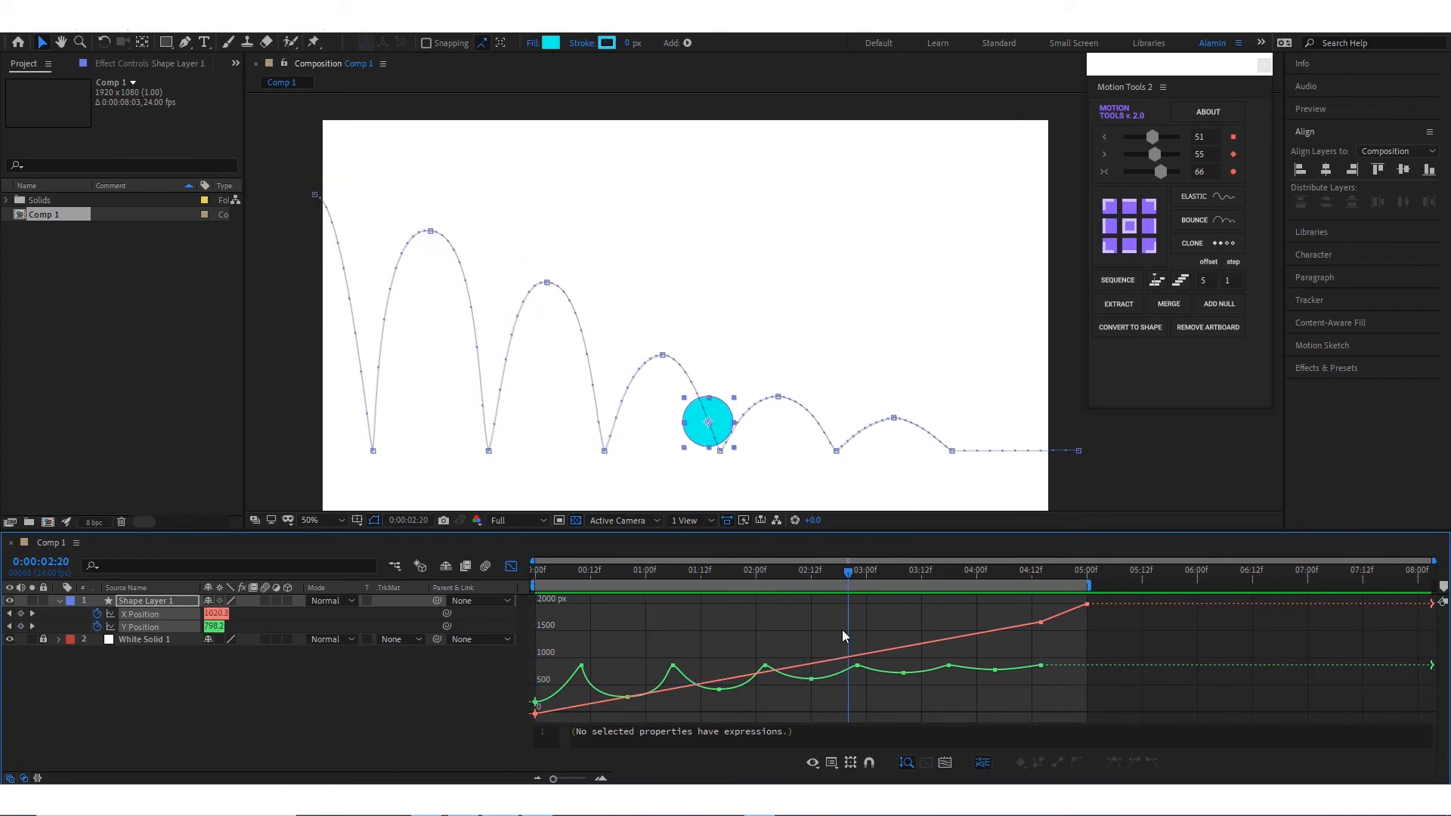
pyautogui.click(22, 615)
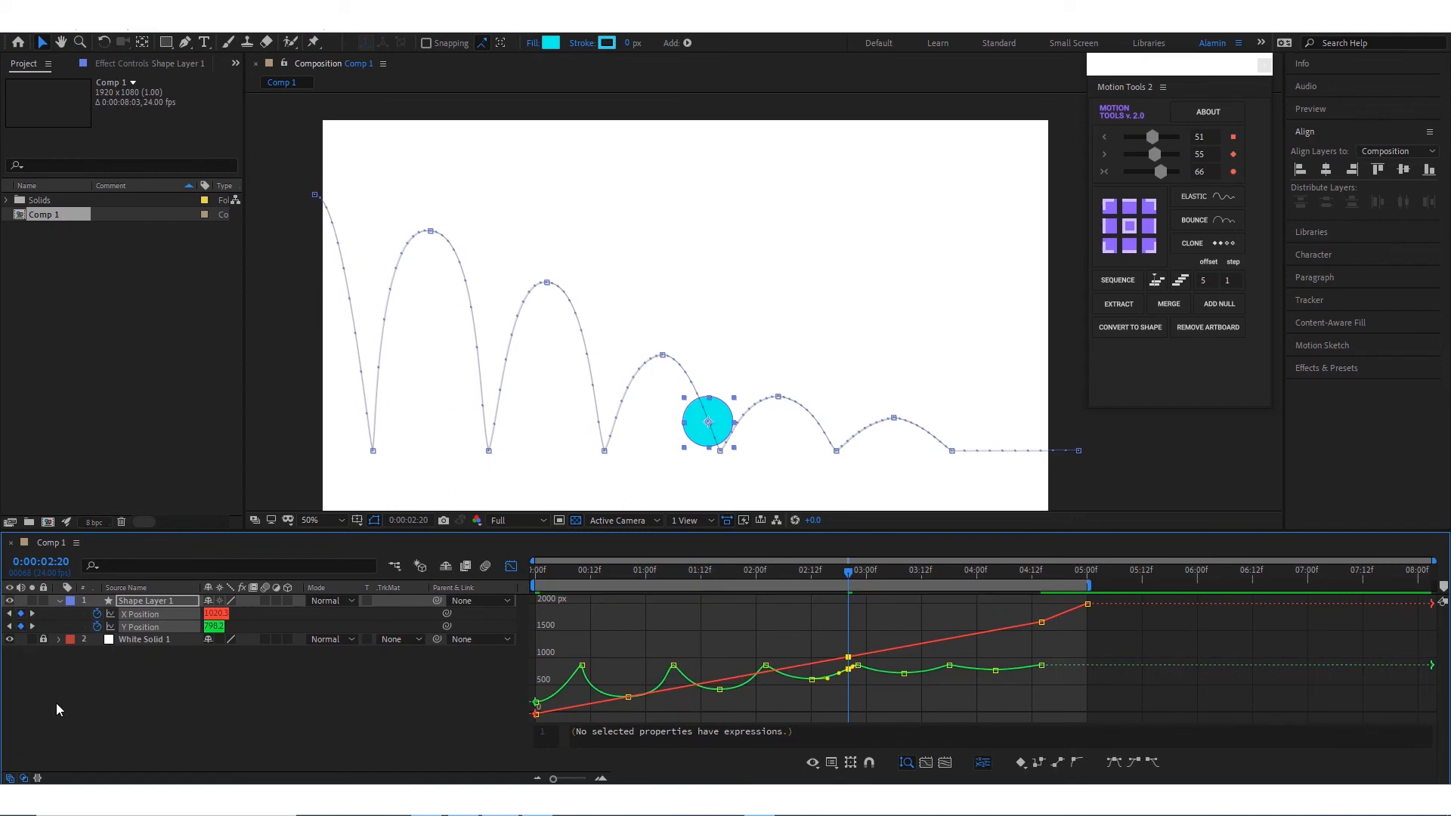
pyautogui.click(59, 714)
pyautogui.click(97, 614)
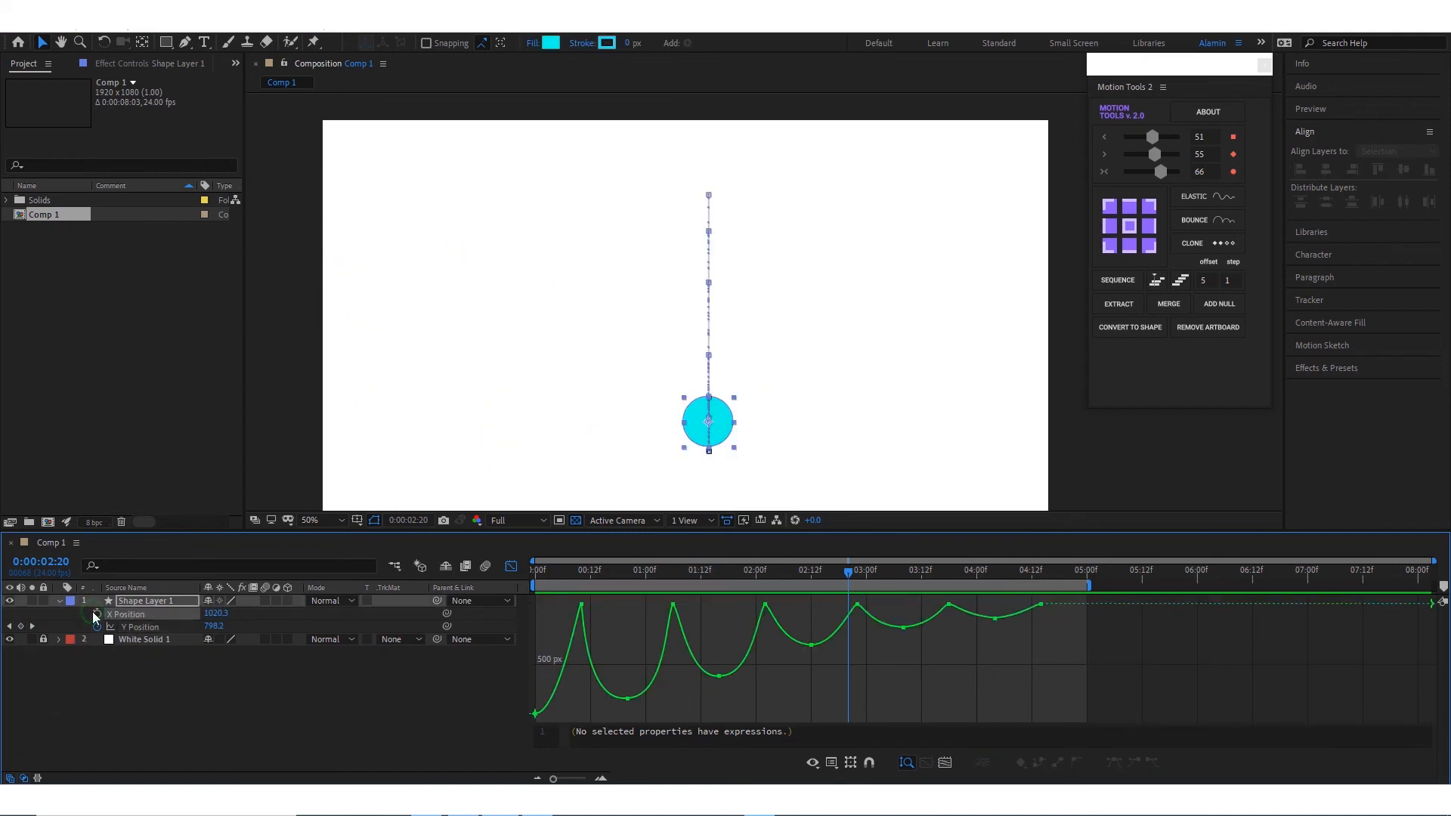
# Preview the vertical-only bounce from 0:00:00:00
pyautogui.press('Home')
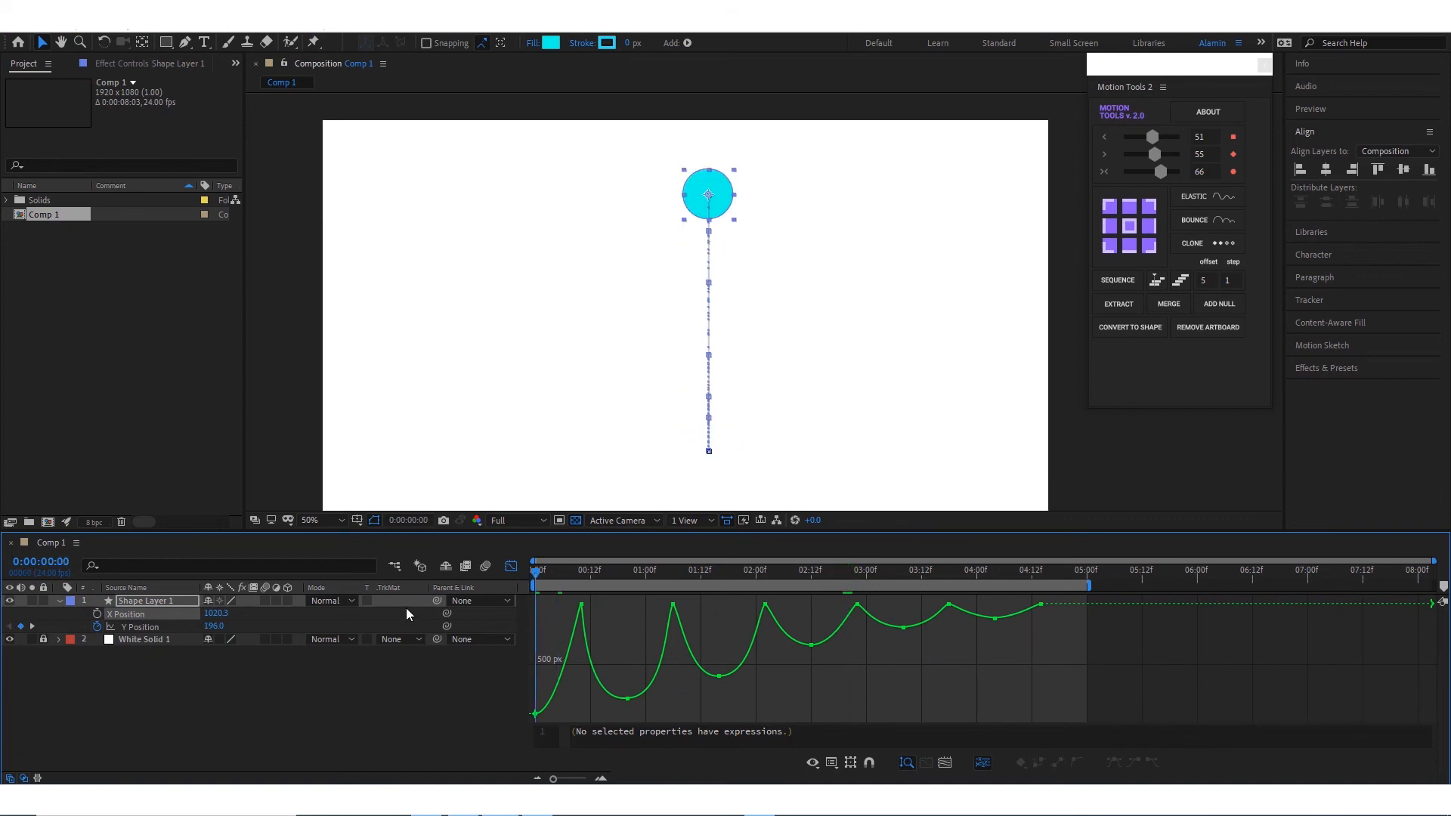
pyautogui.press('space')
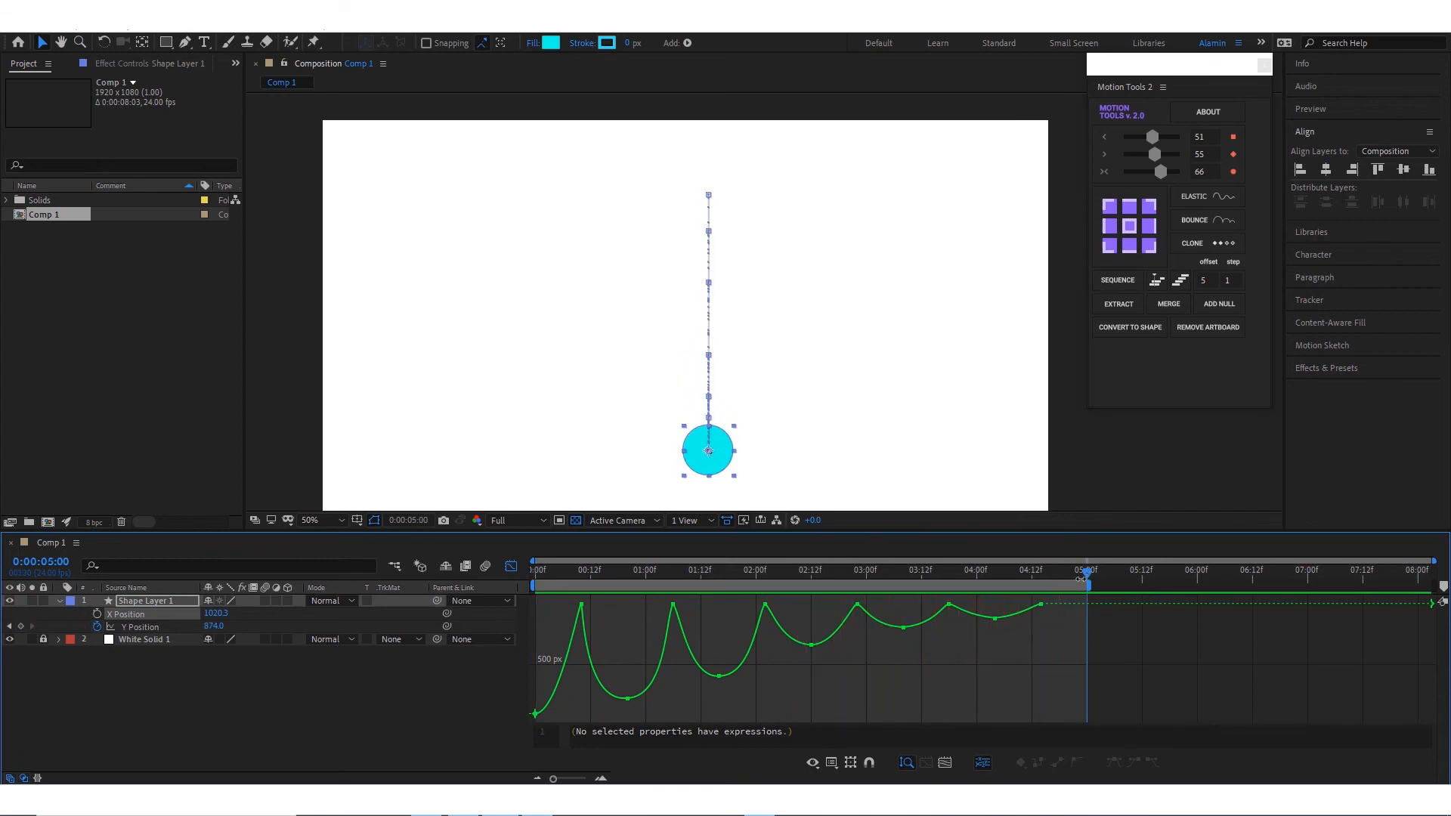
pyautogui.press('Home')
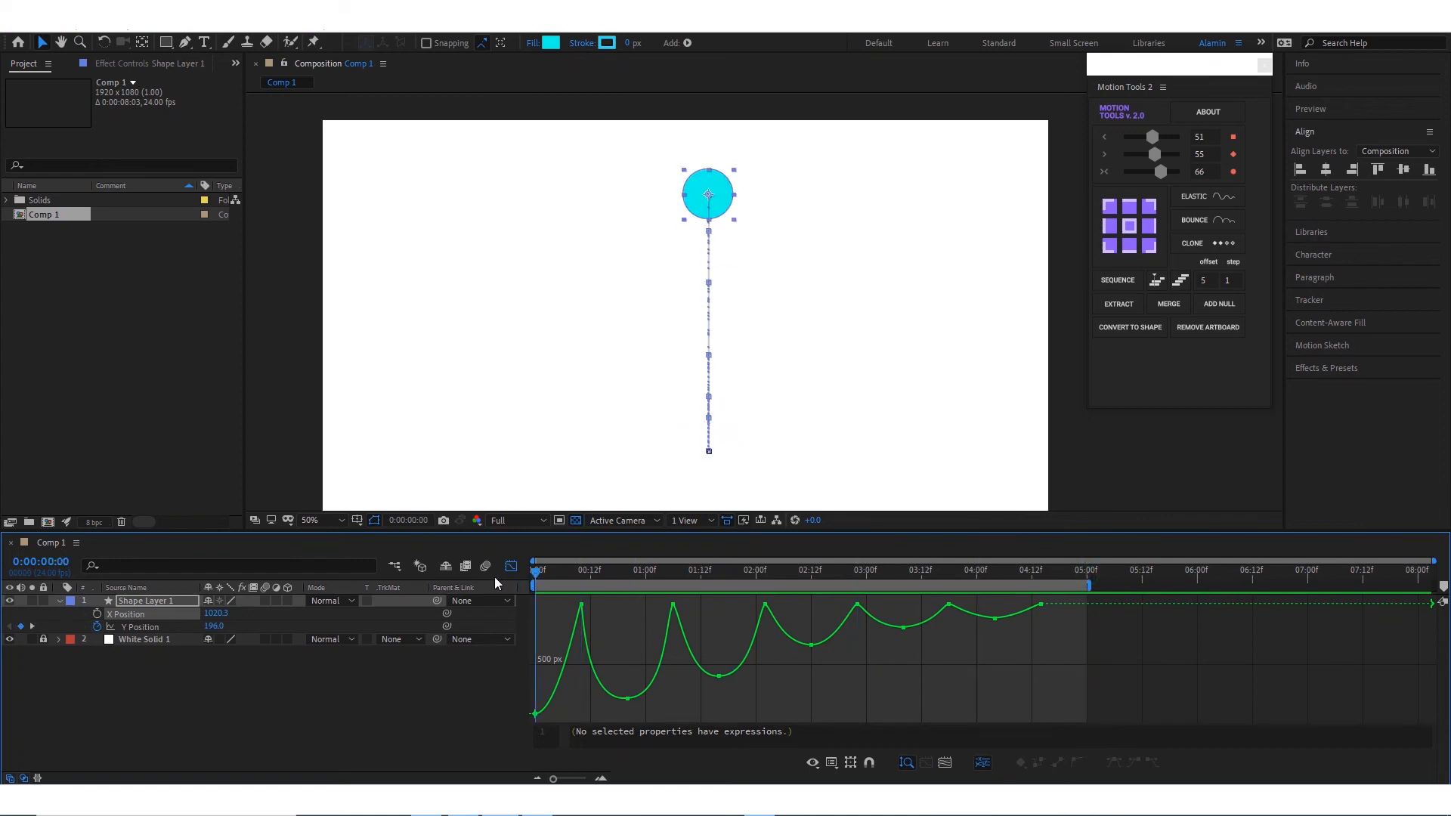
pyautogui.press('space')
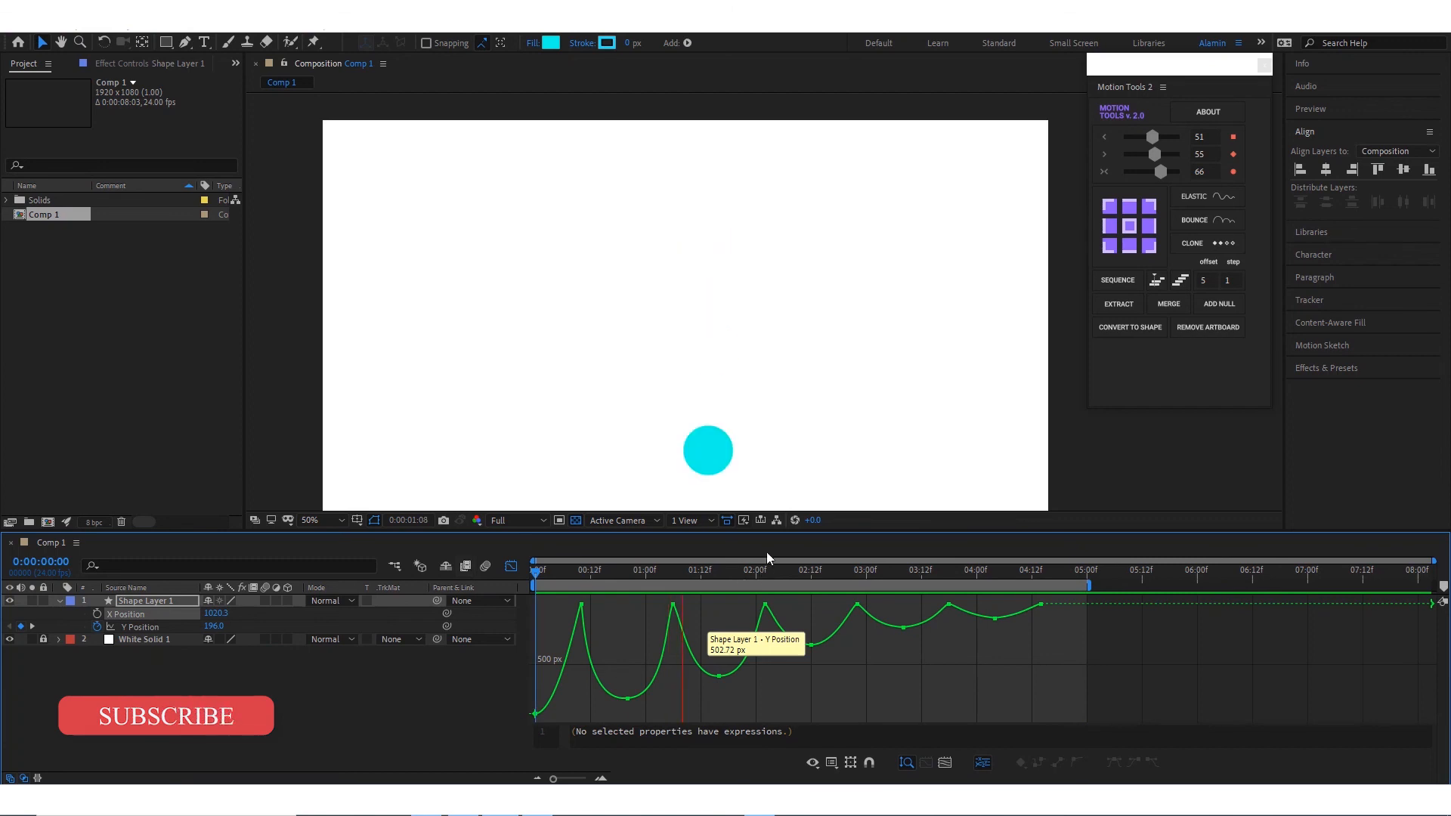
pyautogui.press('space')
# Enlarge the timeline area and try to flatten the easing handles of all selected bounce-peak Y Position keyframes together
pyautogui.moveTo(772, 530); pyautogui.dragTo(778, 457)
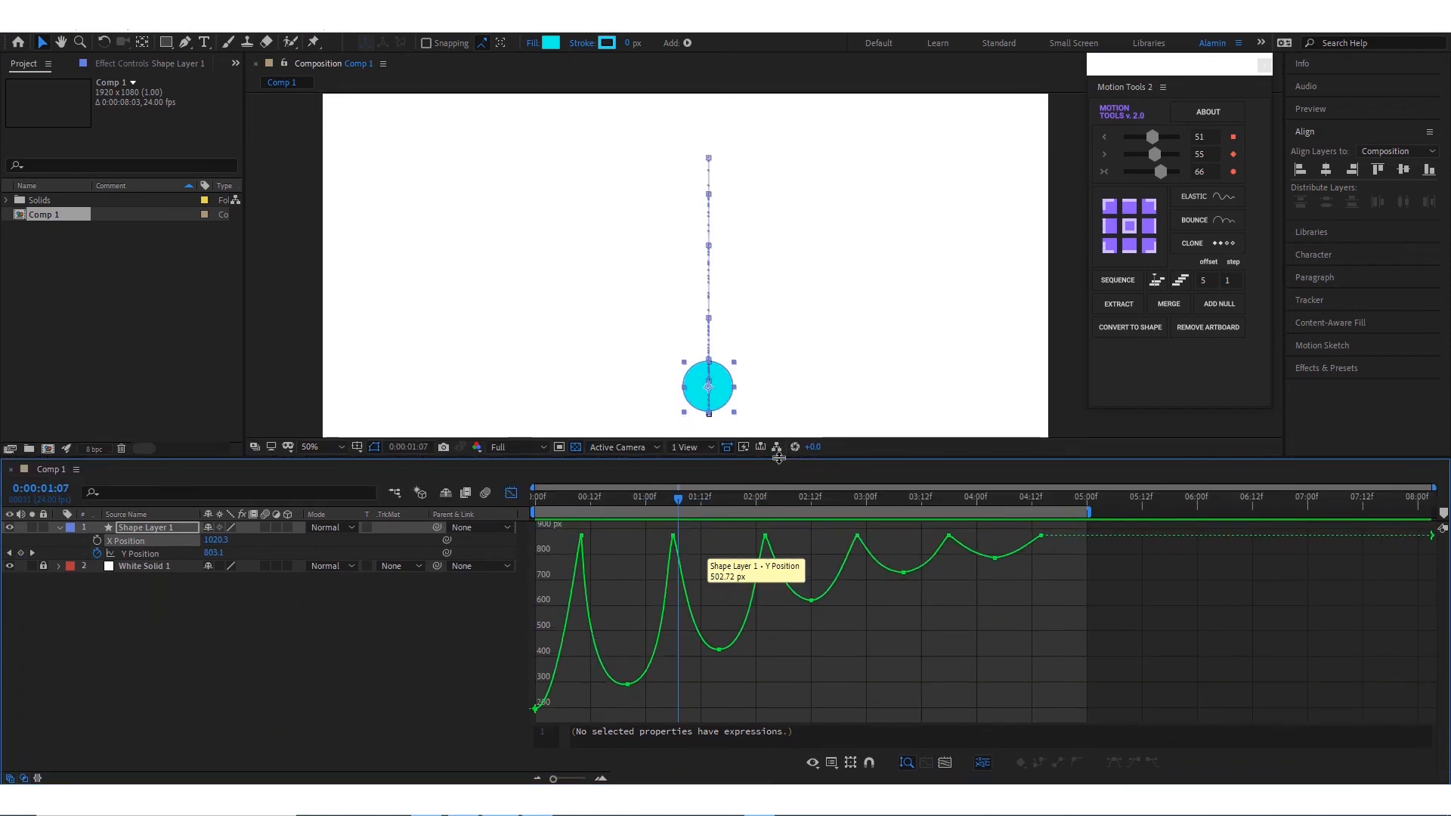
pyautogui.moveTo(1096, 559); pyautogui.dragTo(461, 692)
pyautogui.scroll(5, 998, 598)
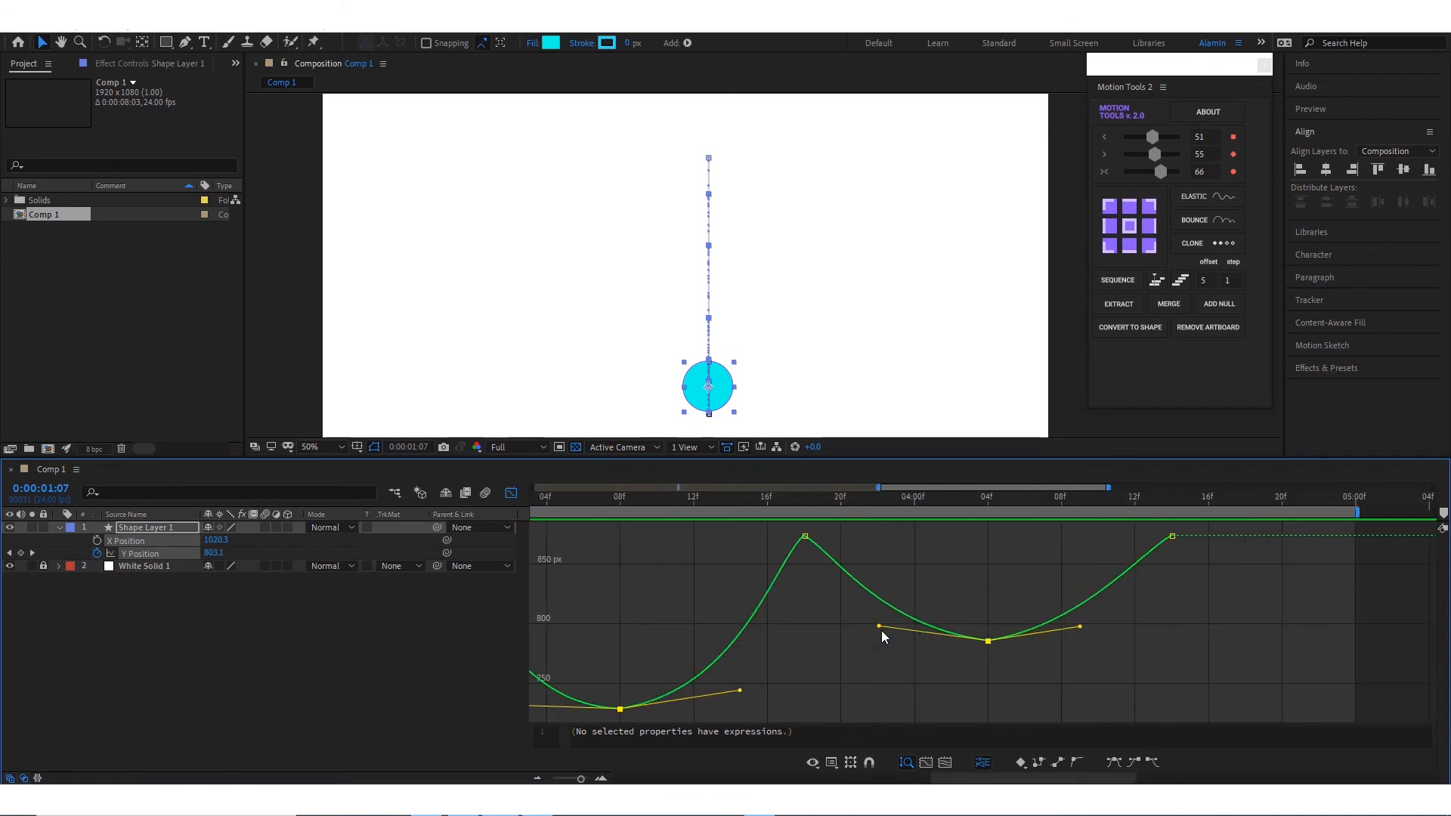
pyautogui.moveTo(881, 630); pyautogui.dragTo(874, 641)
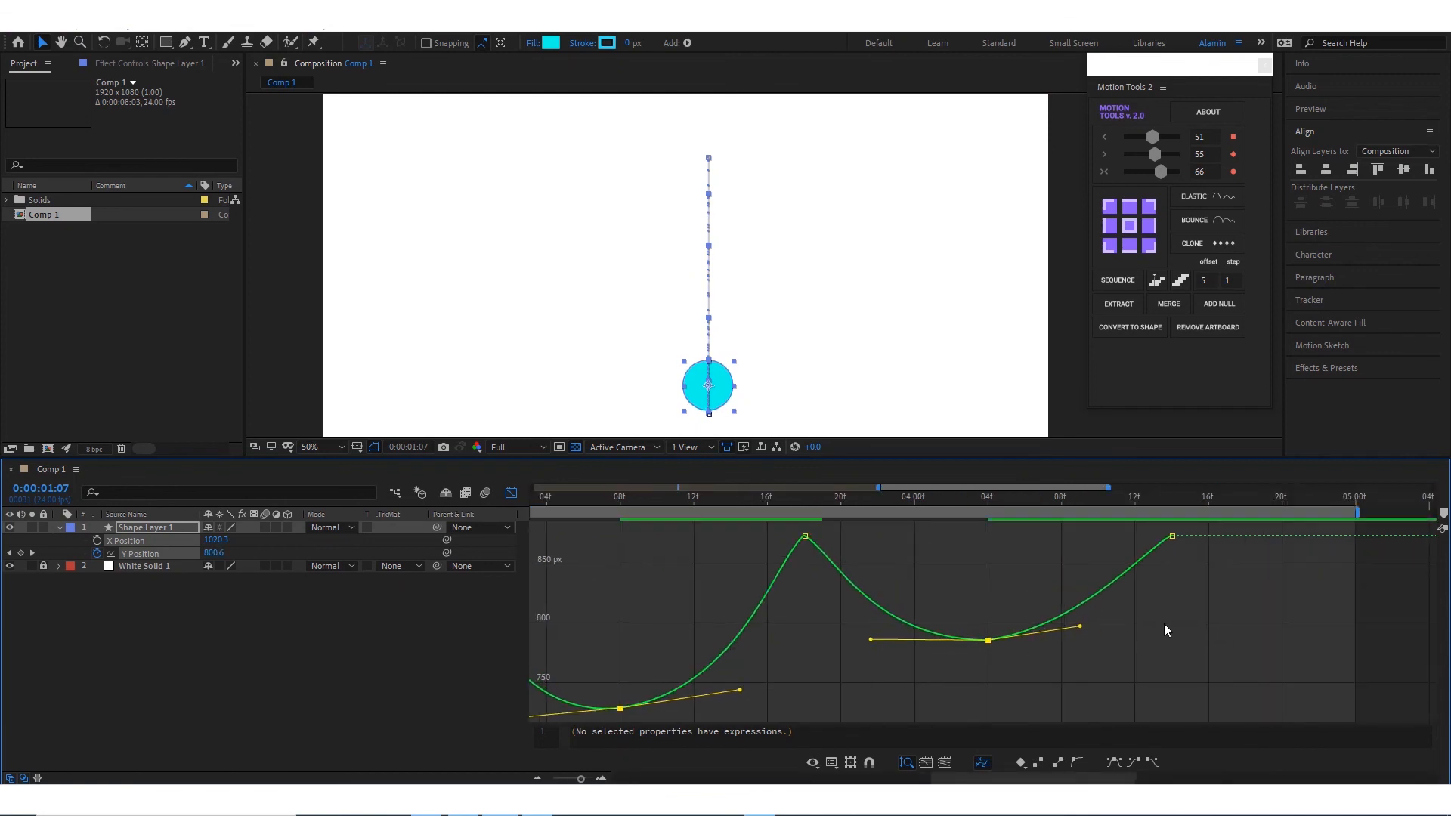
pyautogui.moveTo(1080, 626); pyautogui.dragTo(1081, 643)
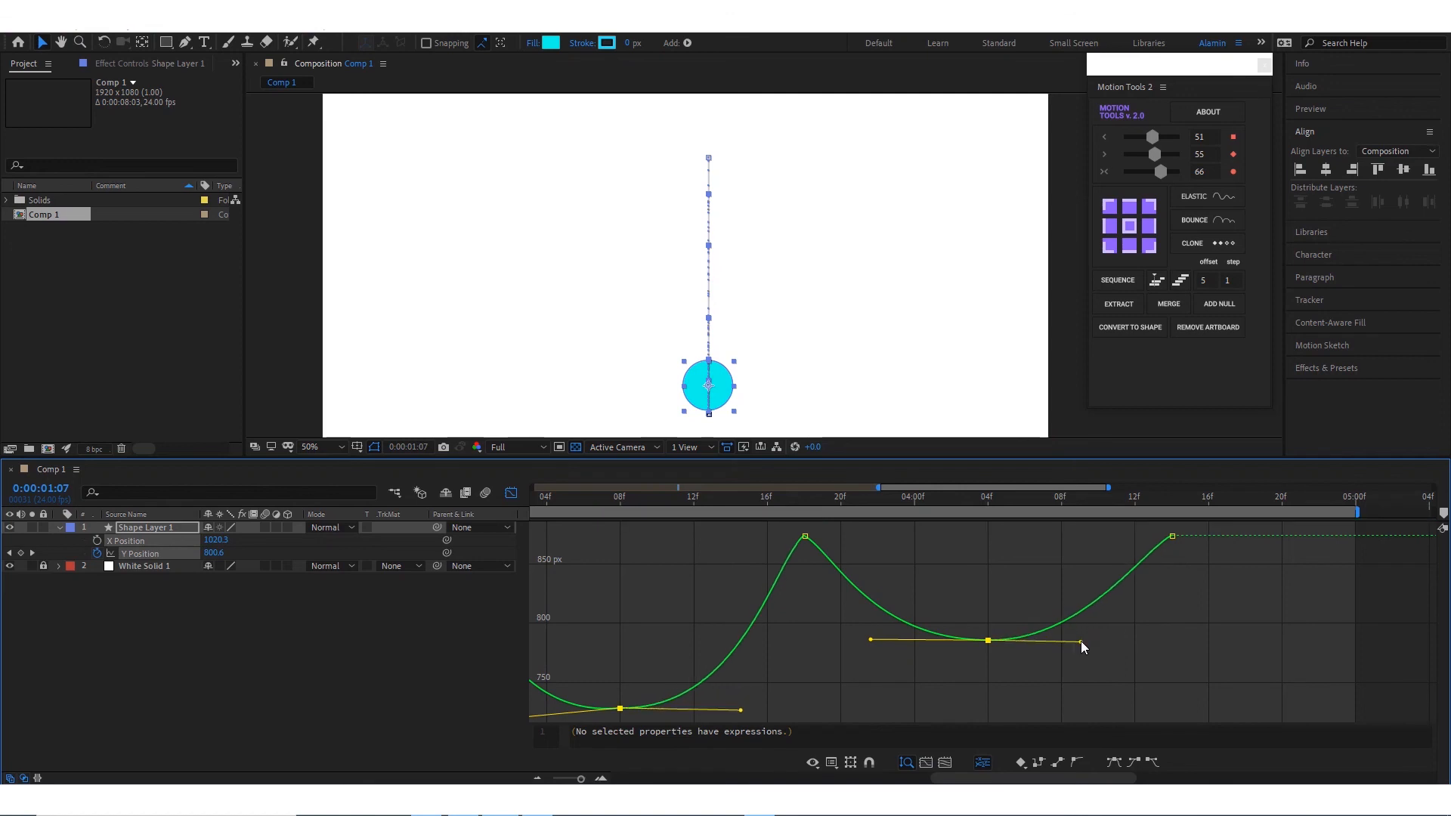
pyautogui.scroll(-5, 1089, 647)
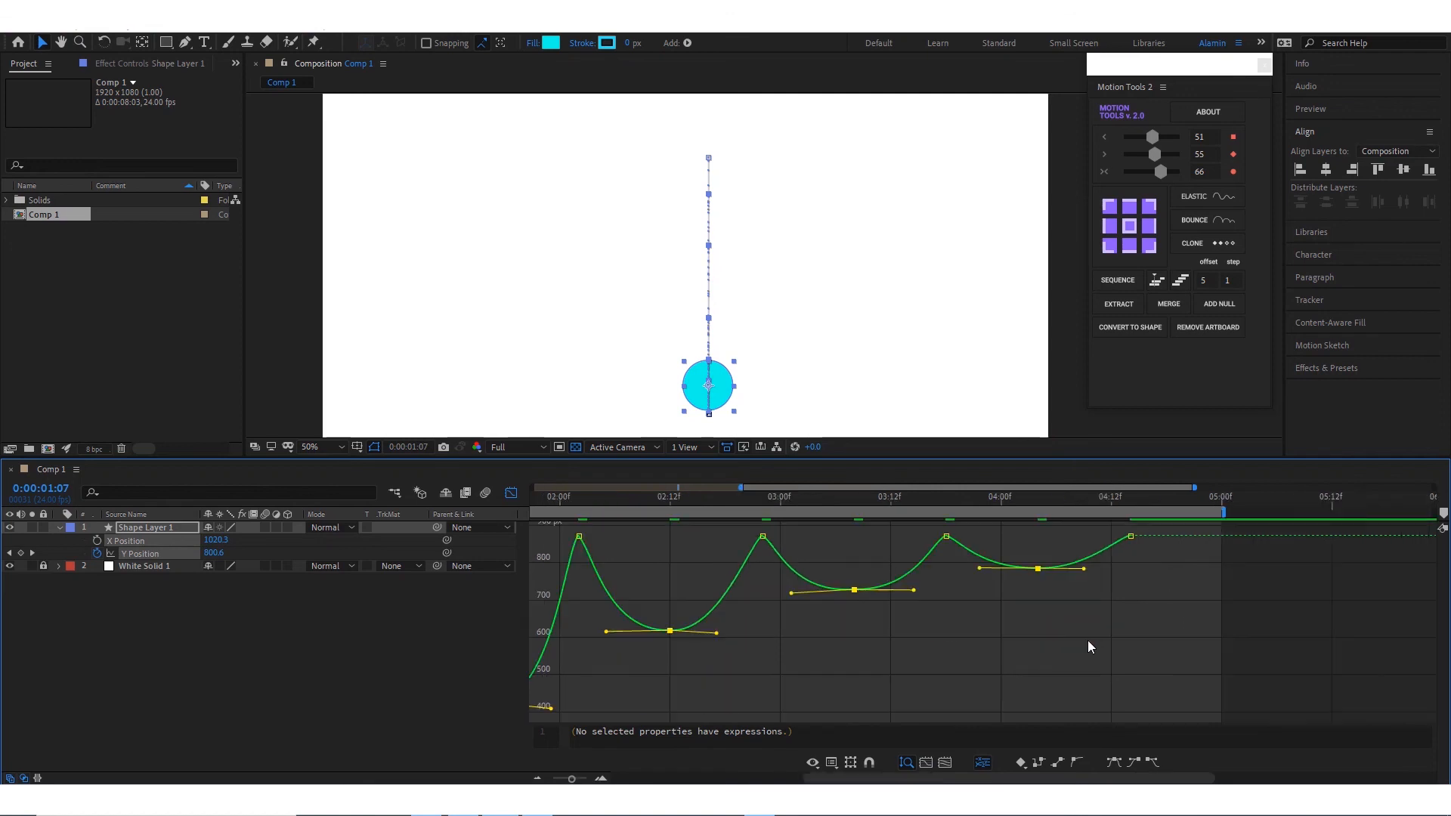
pyautogui.hotkey('ctrl', 'z')
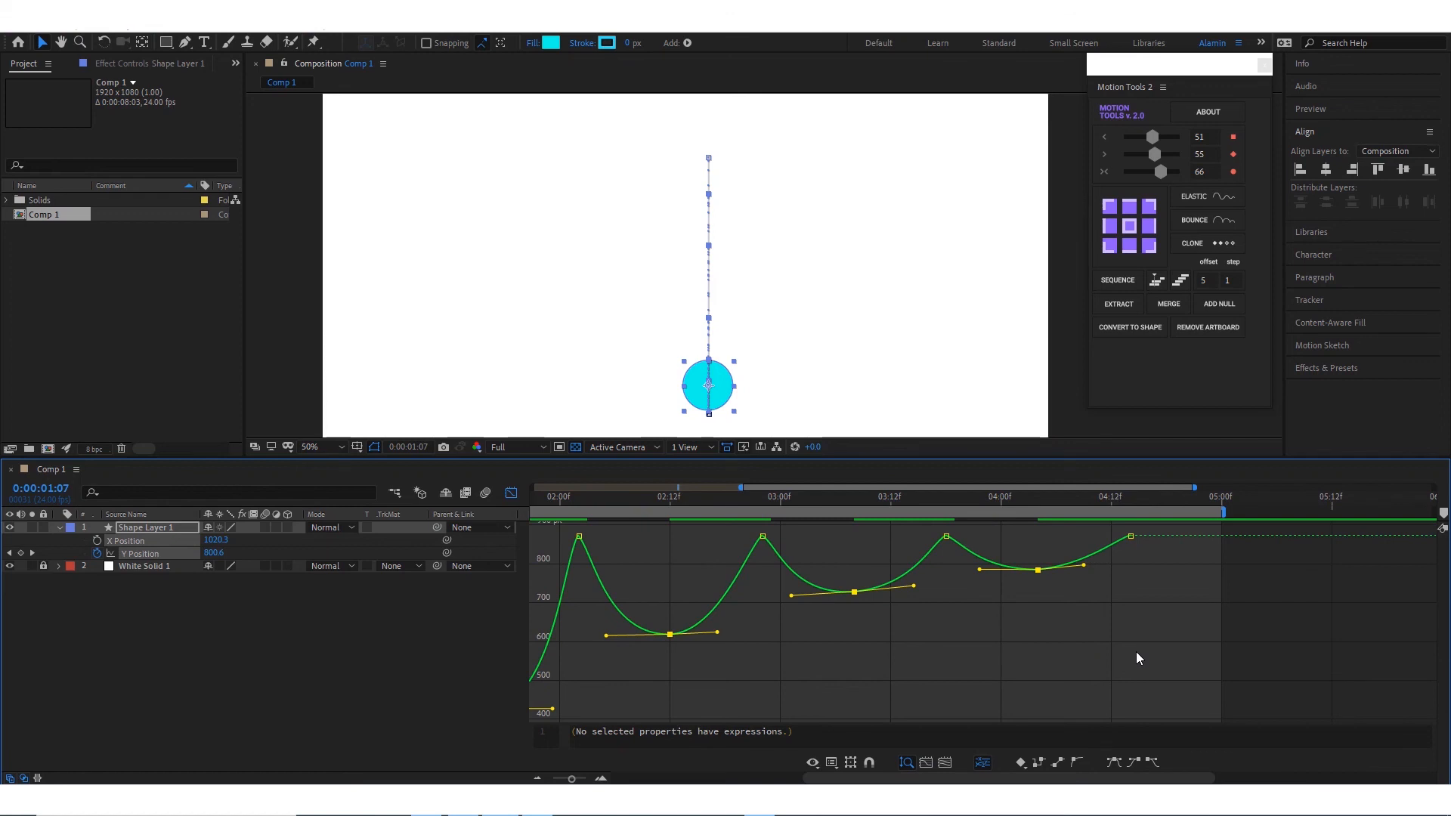
pyautogui.hotkey('ctrl', 'z')
# Level both easing handles of only the Y Position keyframe at 0:00:04:04 in the value graph
pyautogui.click(1098, 641)
pyautogui.moveTo(988, 603); pyautogui.dragTo(976, 576)
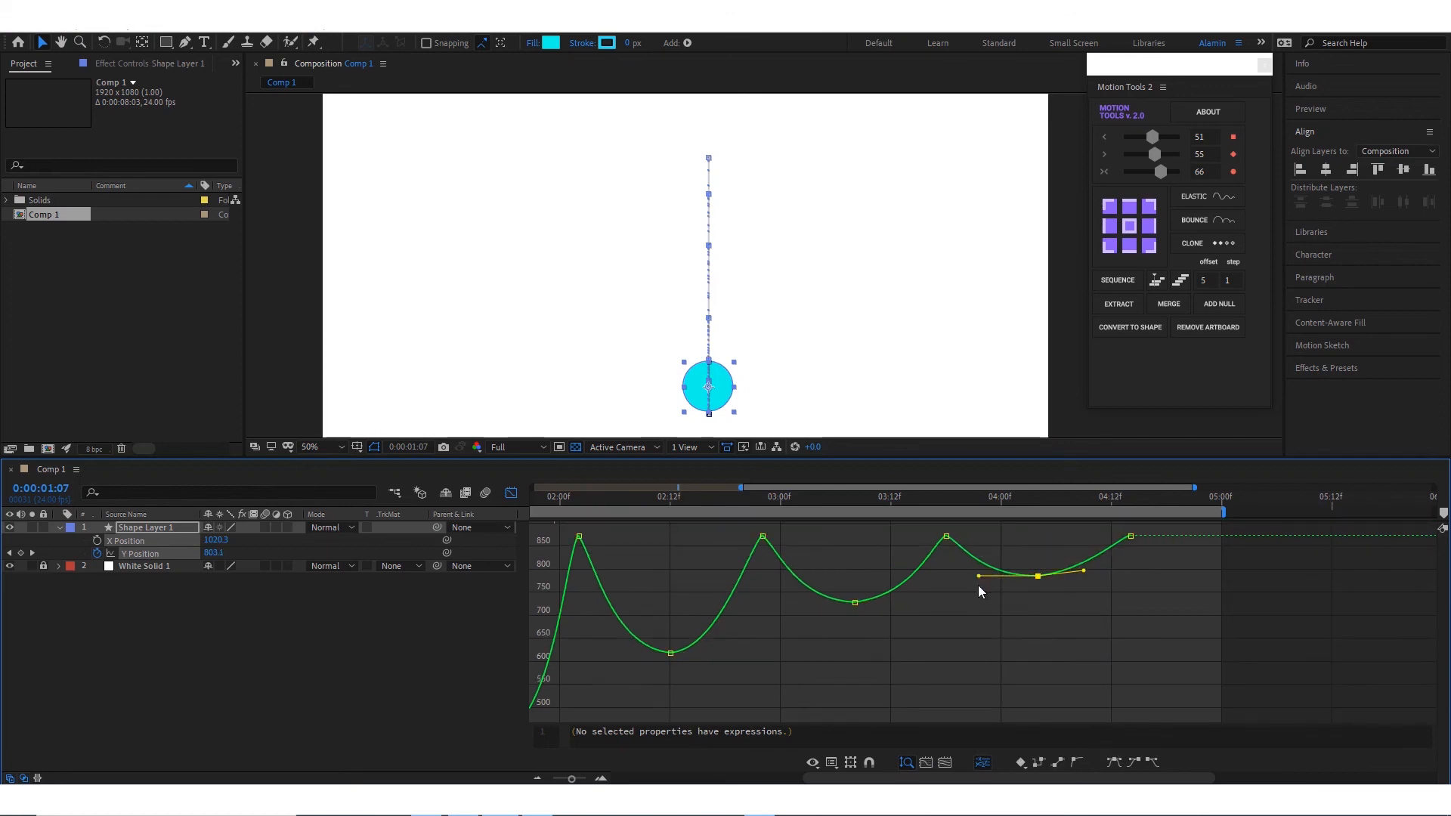
pyautogui.moveTo(1083, 571); pyautogui.dragTo(1087, 576)
# Level the easing handles of the Y Position keyframe at 0:00:03:08, then deselect it
pyautogui.click(854, 602)
pyautogui.moveTo(913, 596); pyautogui.dragTo(916, 600)
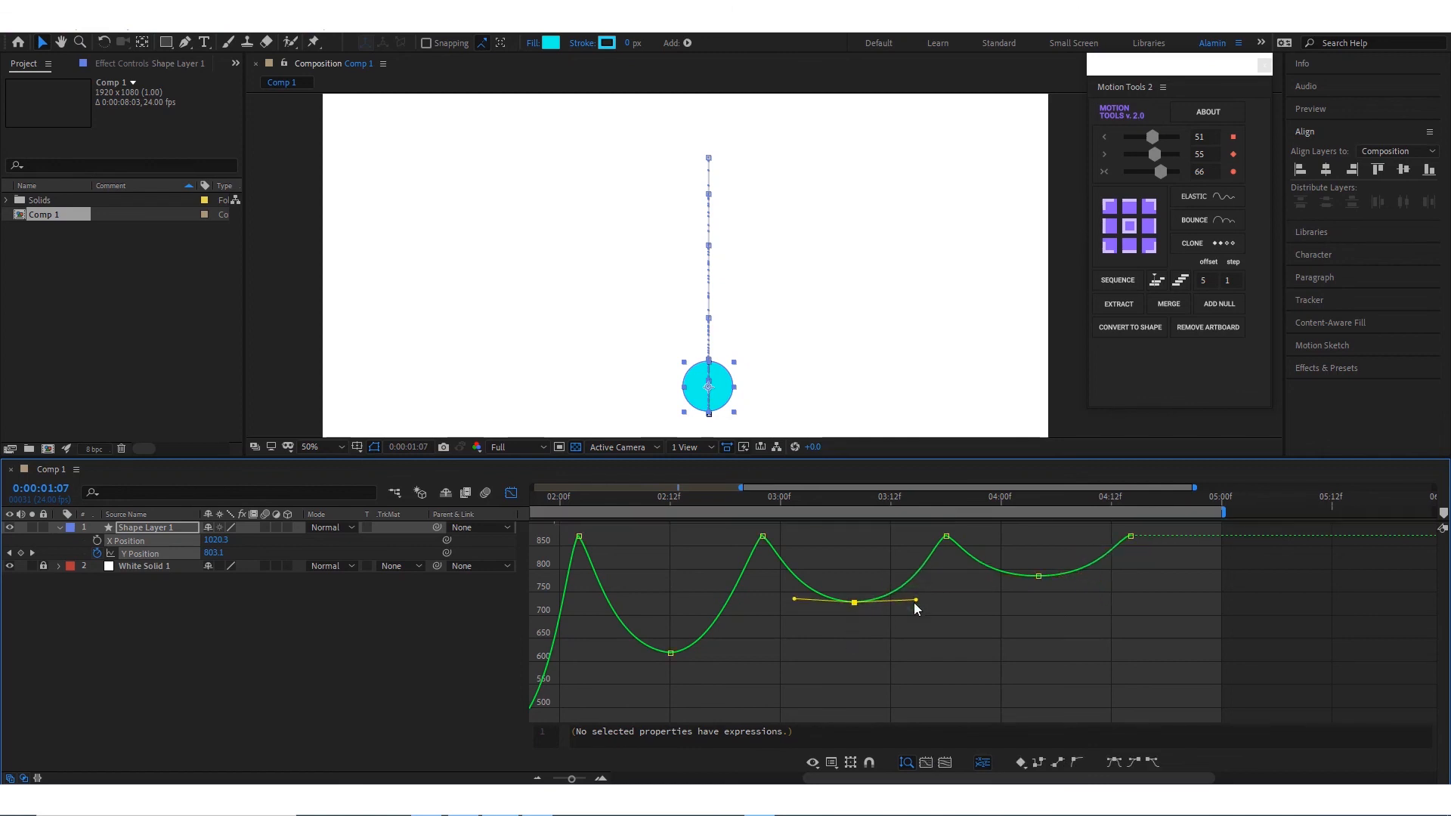
pyautogui.scroll(4, 819, 614)
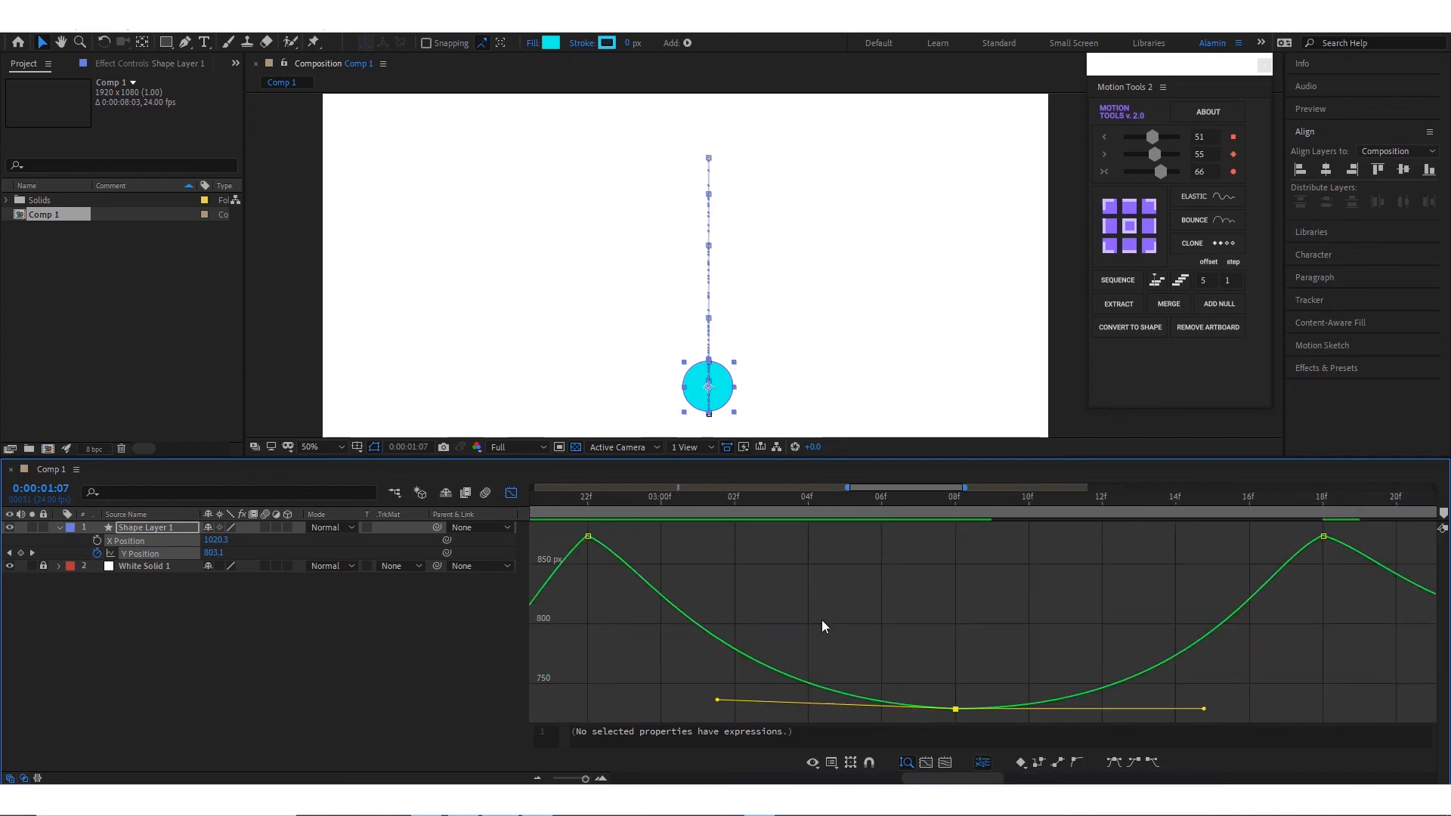
pyautogui.scroll(-4, 825, 635)
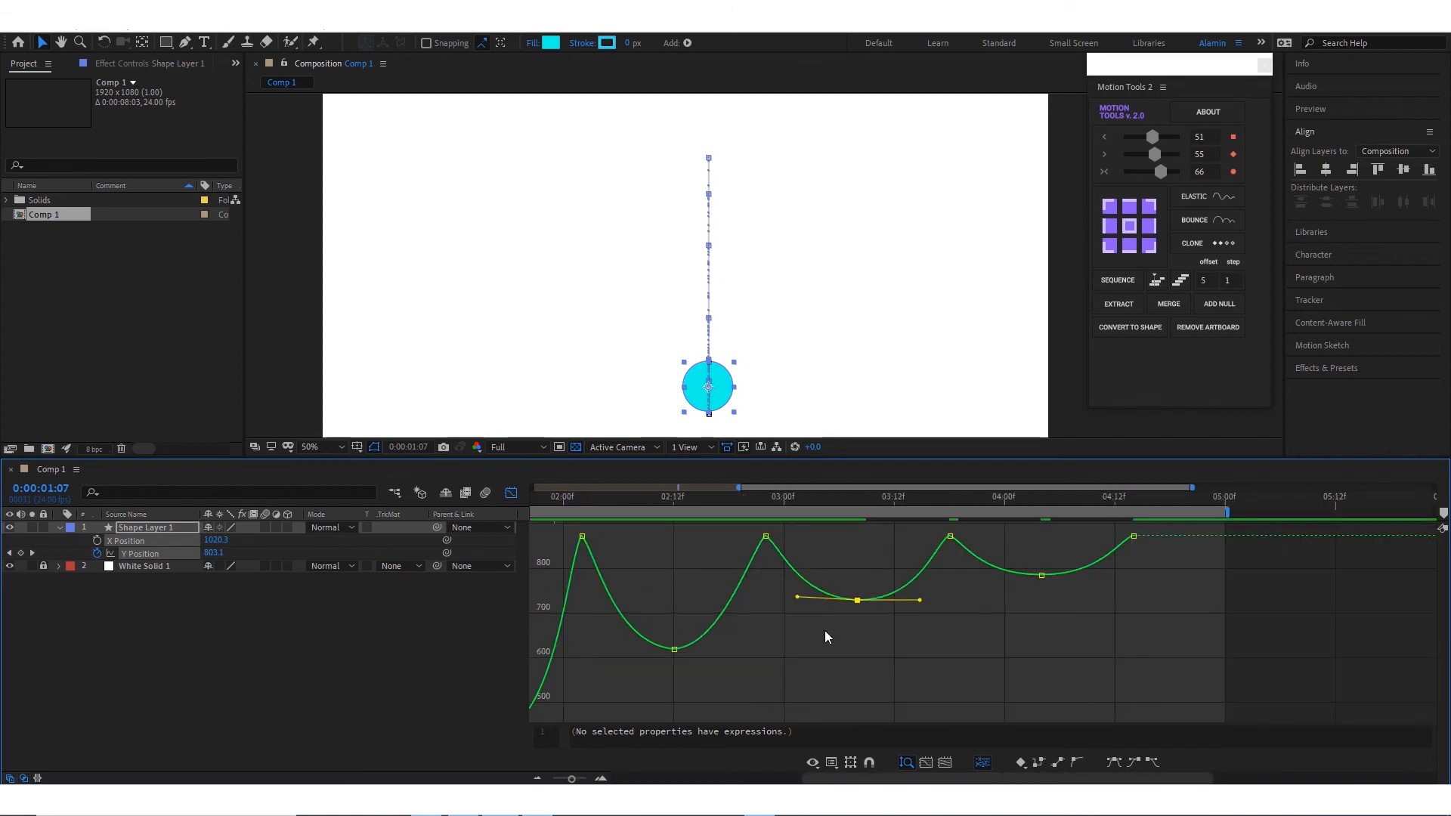
pyautogui.click(801, 597)
pyautogui.moveTo(837, 588); pyautogui.dragTo(871, 601)
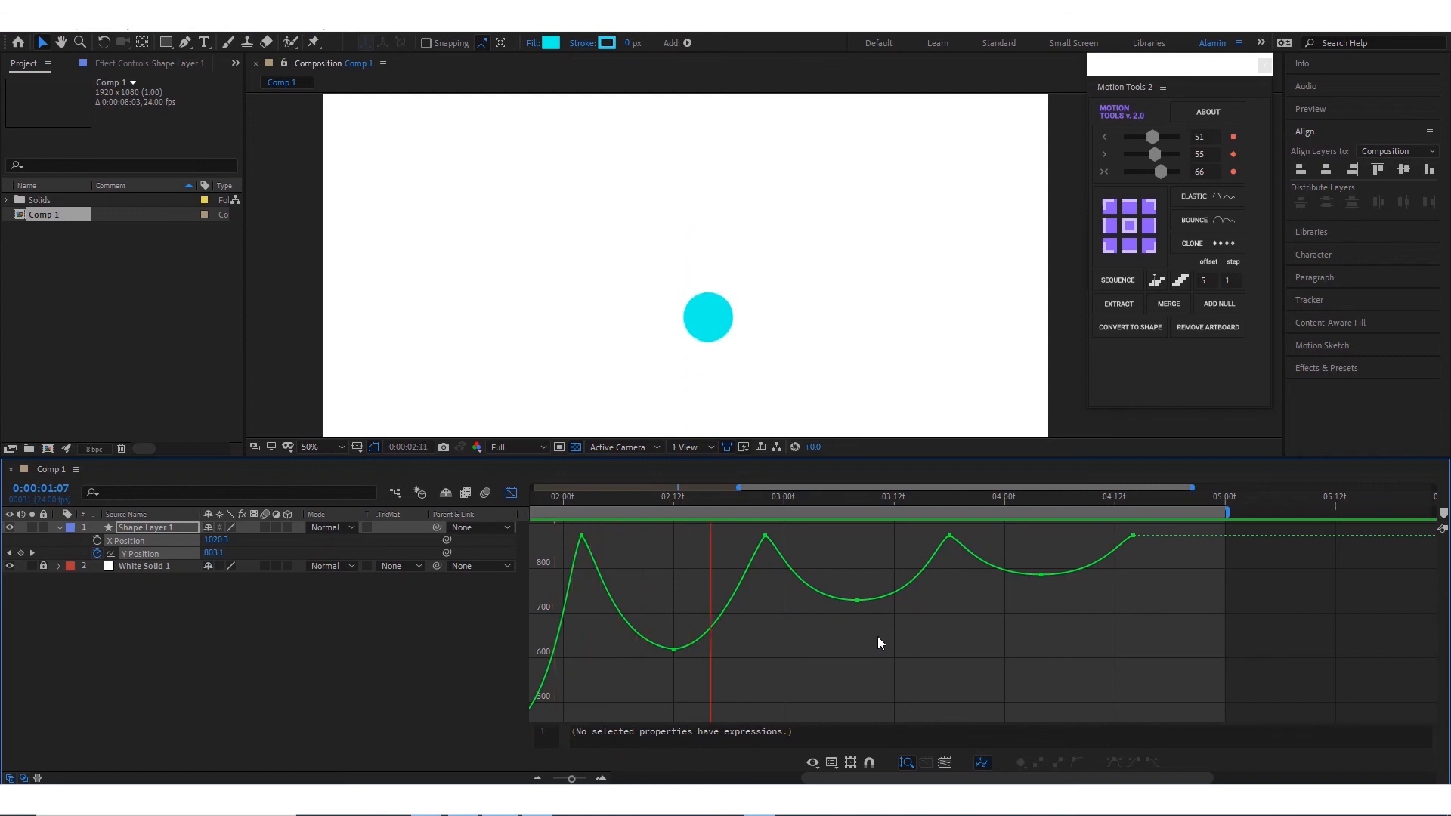
# Show the whole Y Position graph and preview the refined vertical bounce from 0:00:00:00
pyautogui.press(';')
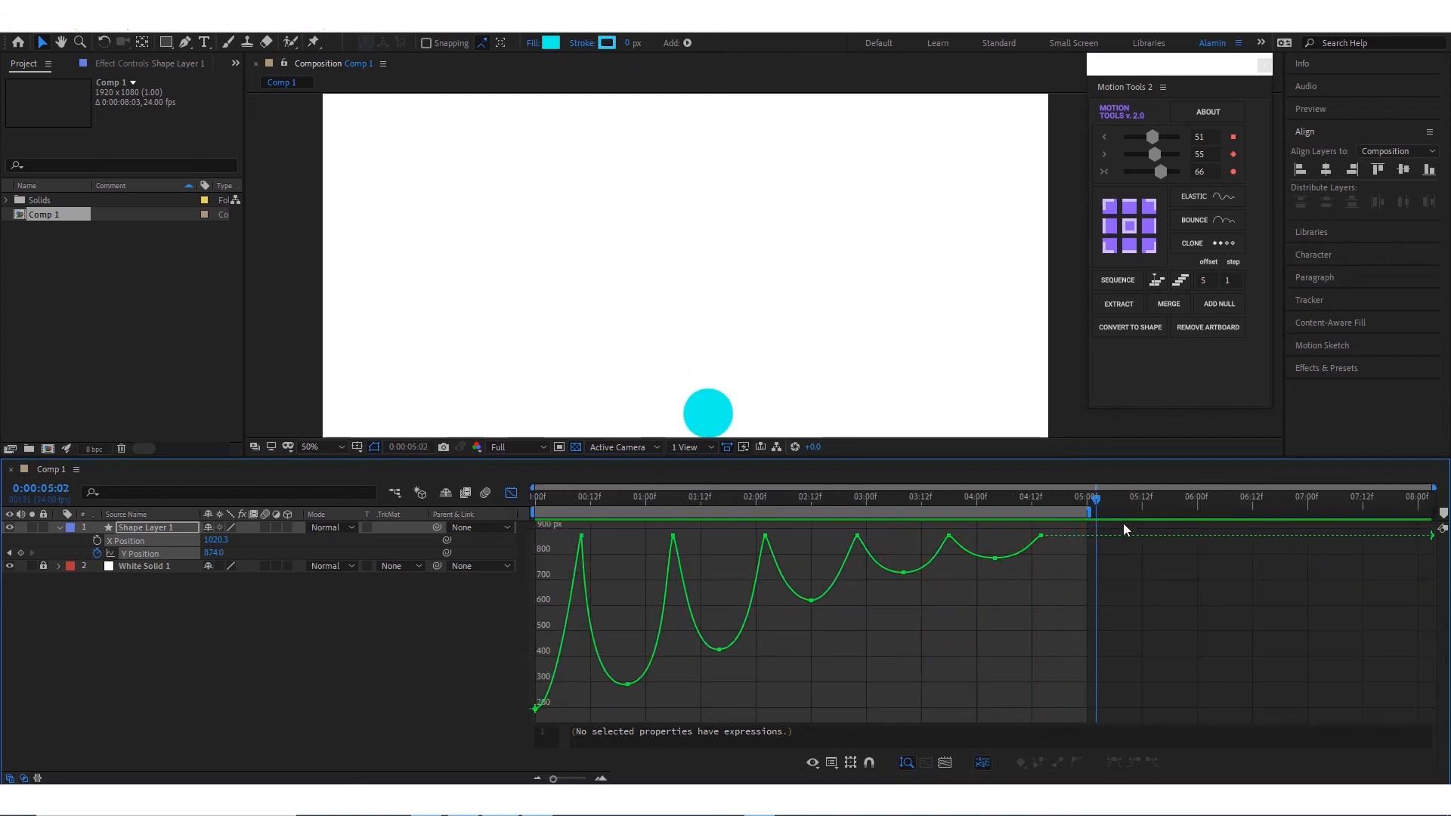
pyautogui.press('Home')
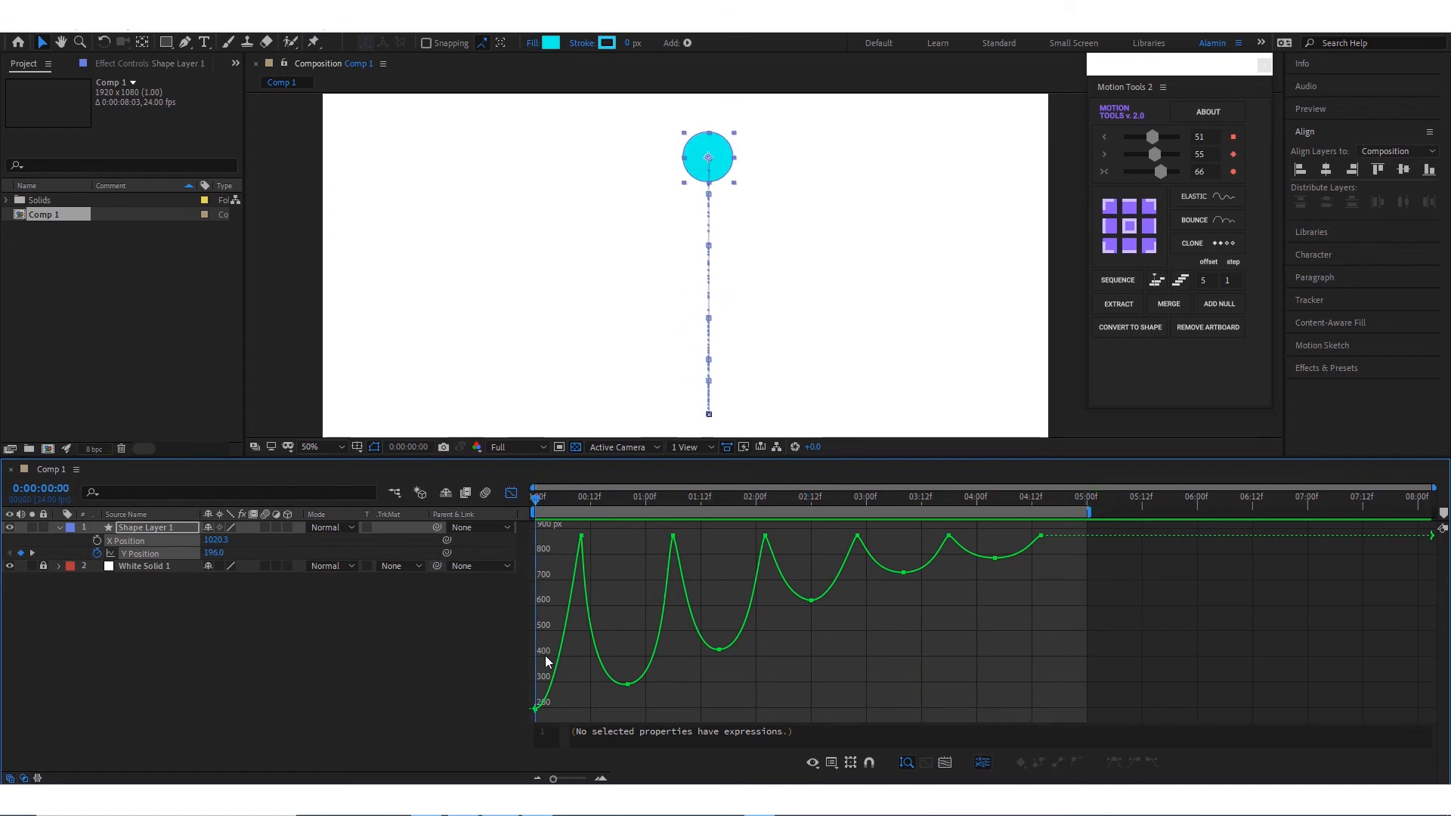
pyautogui.scroll(2, 537, 659)
pyautogui.scroll(-1, 539, 659)
pyautogui.scroll(-1, 805, 664)
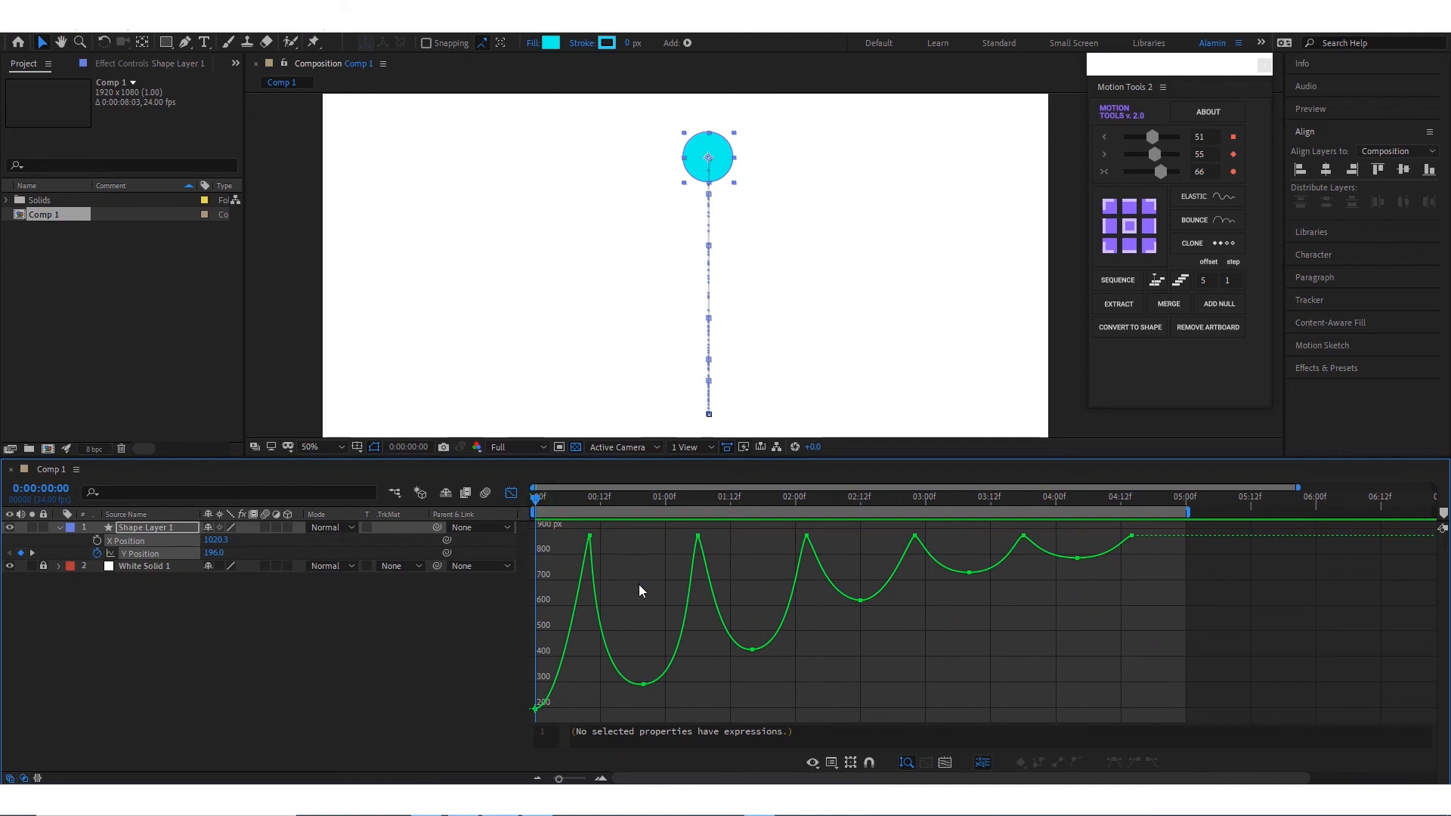
pyautogui.press('space')
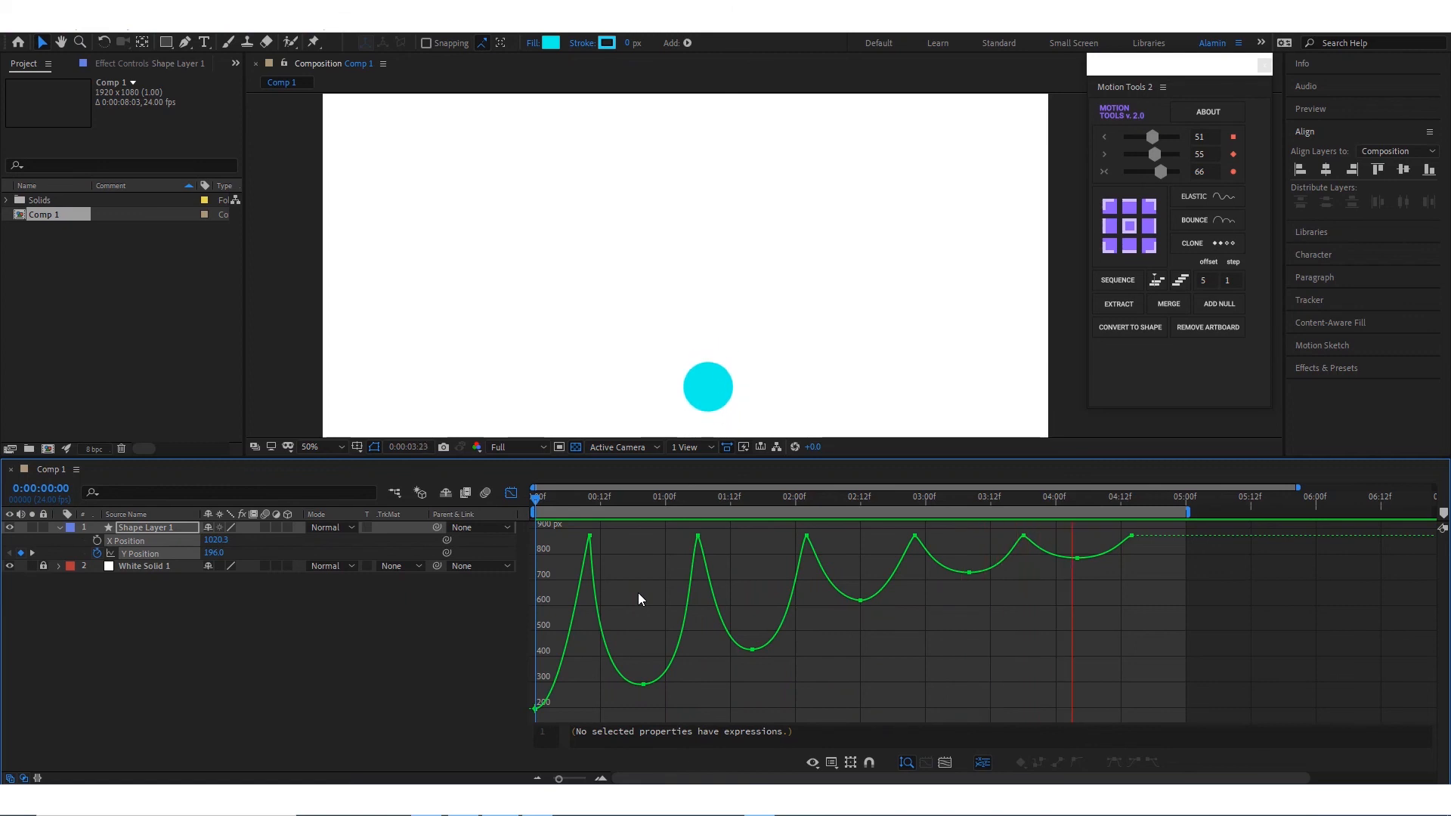
pyautogui.press('space')
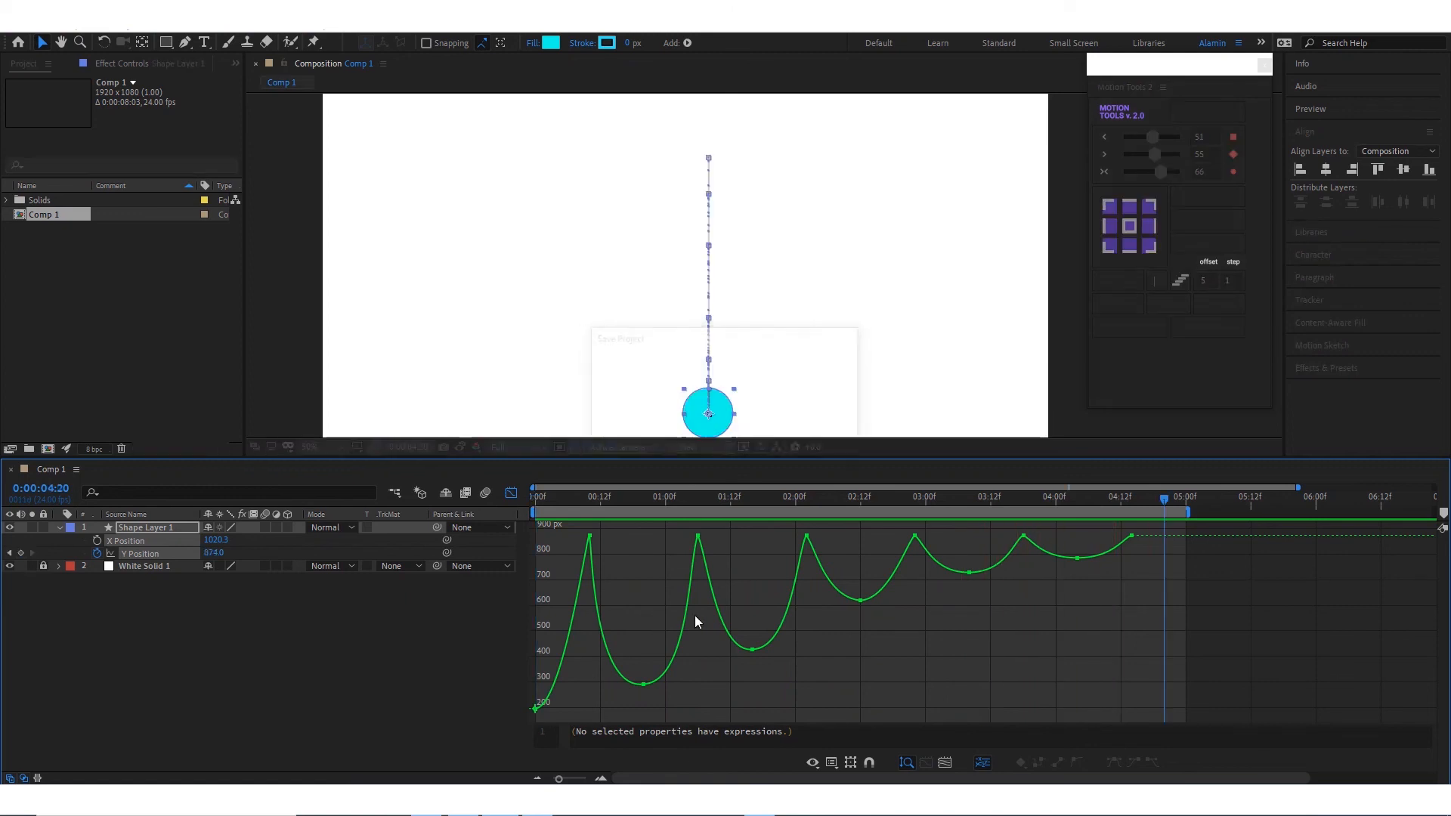